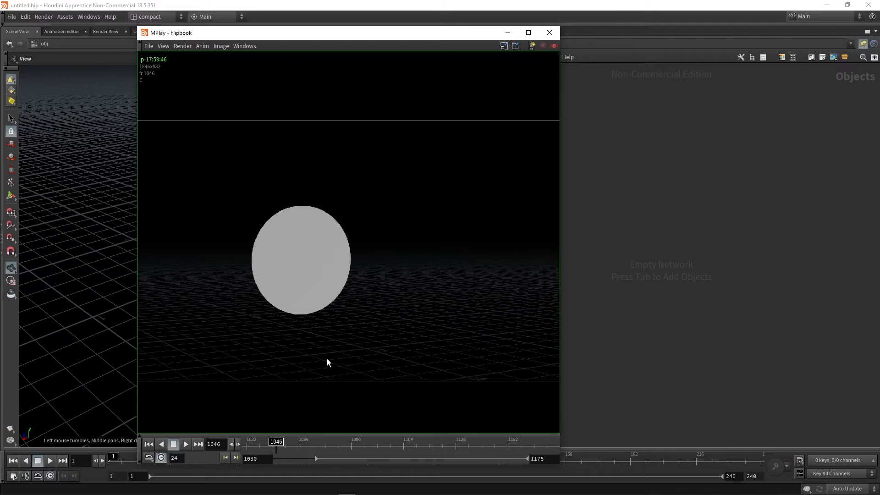
# Scrub through and play the flipbook preview of the shattering disc
pyautogui.moveTo(284, 440)
pyautogui.mouseDown()
pyautogui.moveTo(412, 443)
pyautogui.moveTo(336, 451)
pyautogui.moveTo(316, 447)
pyautogui.moveTo(421, 435)
pyautogui.moveTo(472, 443)
pyautogui.moveTo(329, 443)
pyautogui.mouseUp()
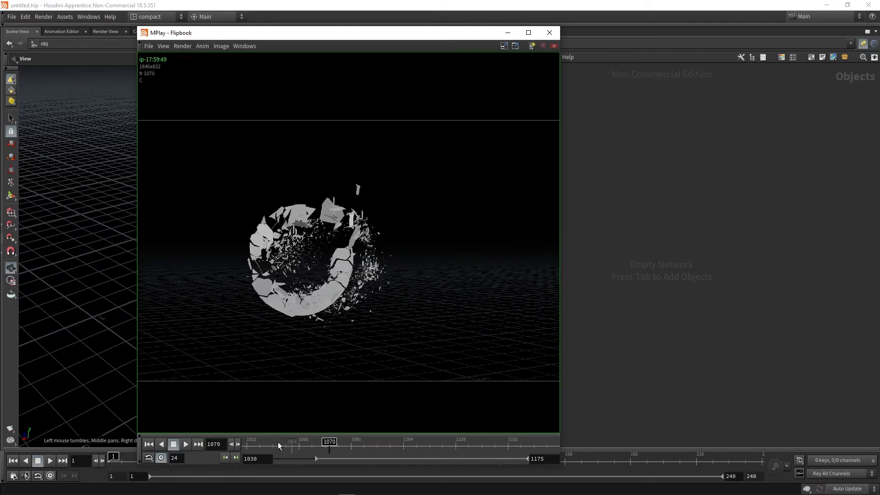
pyautogui.click(186, 443)
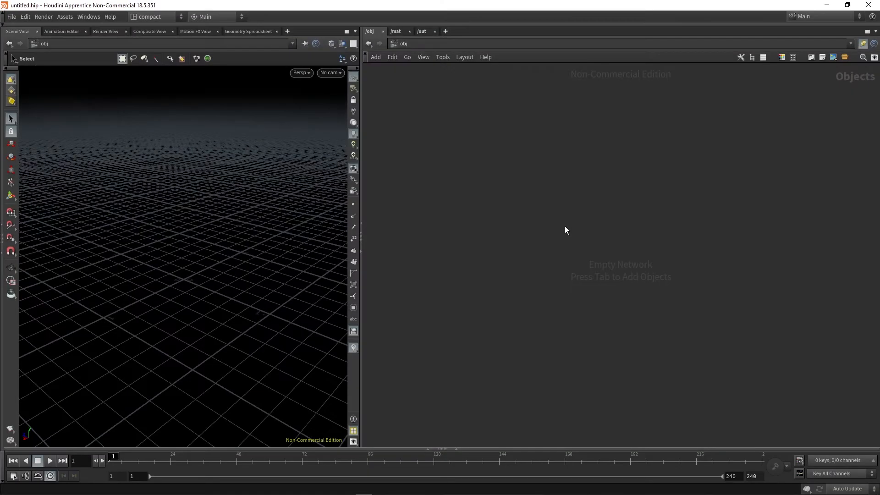
# Create a Geometry object at the object level and go inside it
pyautogui.press('Tab')
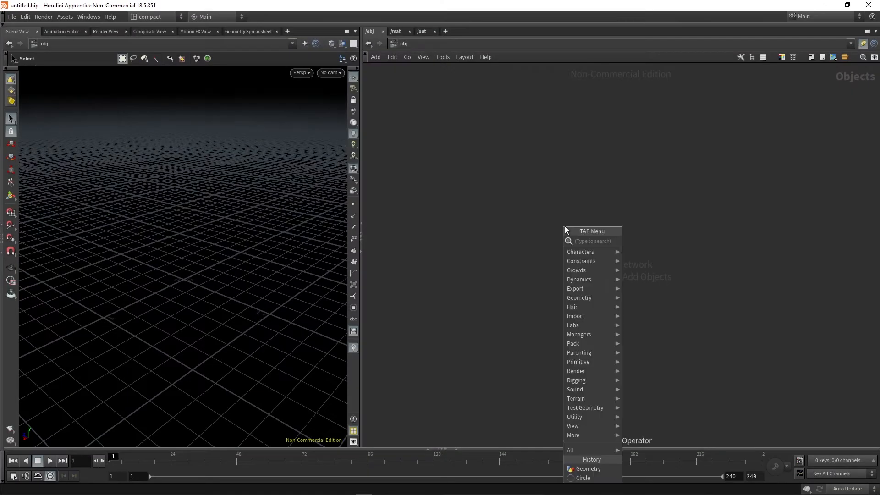
pyautogui.write('geo')
pyautogui.press('Return')
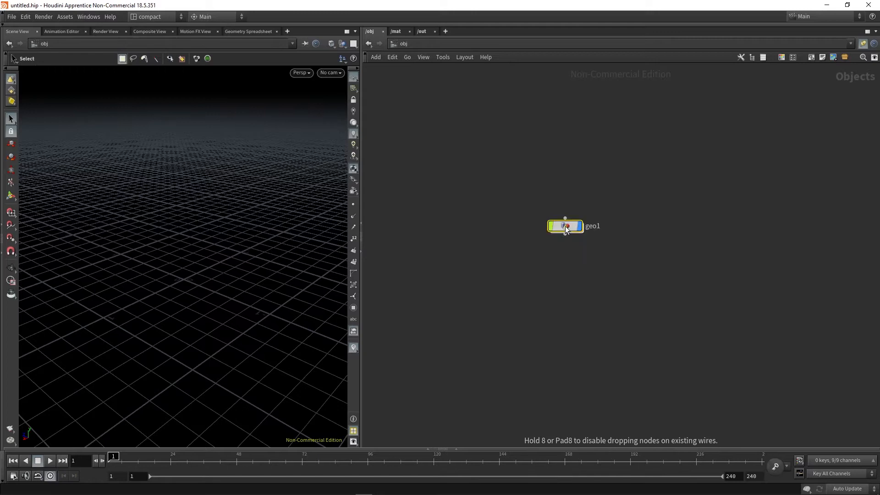
pyautogui.doubleClick(565, 226)
# Place a Circle node in the geometry network and display its parameters
pyautogui.press('Tab')
pyautogui.write('ci')
pyautogui.press('Return')
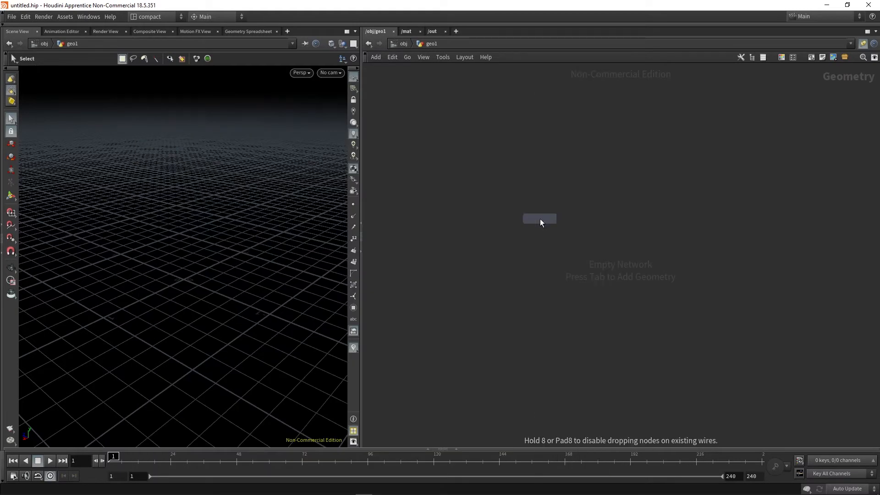
pyautogui.click(540, 219)
pyautogui.moveTo(598, 278); pyautogui.dragTo(552, 264, button='middle')
pyautogui.press('p')
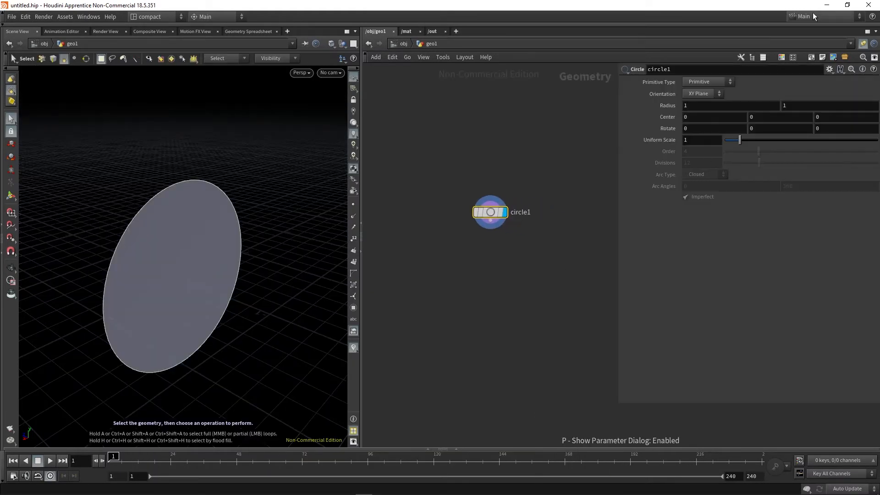
# Set the circle's primitive type to Polygon with 80 divisions
pyautogui.click(708, 81)
pyautogui.click(710, 94)
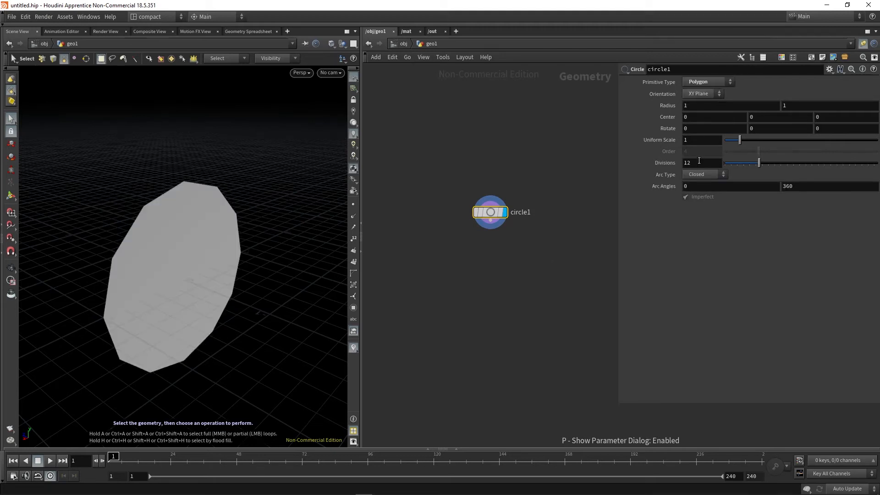
pyautogui.write('80')
pyautogui.press('Return')
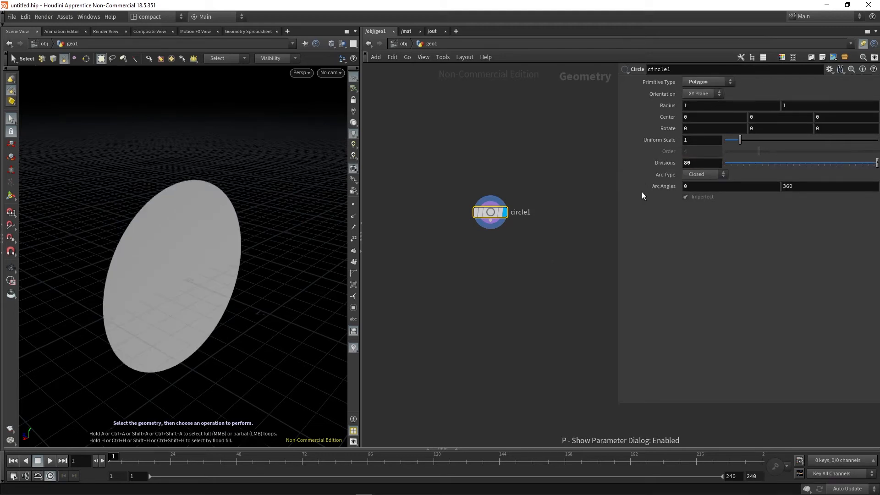
# Set the circle's uniform scale to 2
pyautogui.doubleClick(693, 139)
pyautogui.write('2')
pyautogui.press('Return')
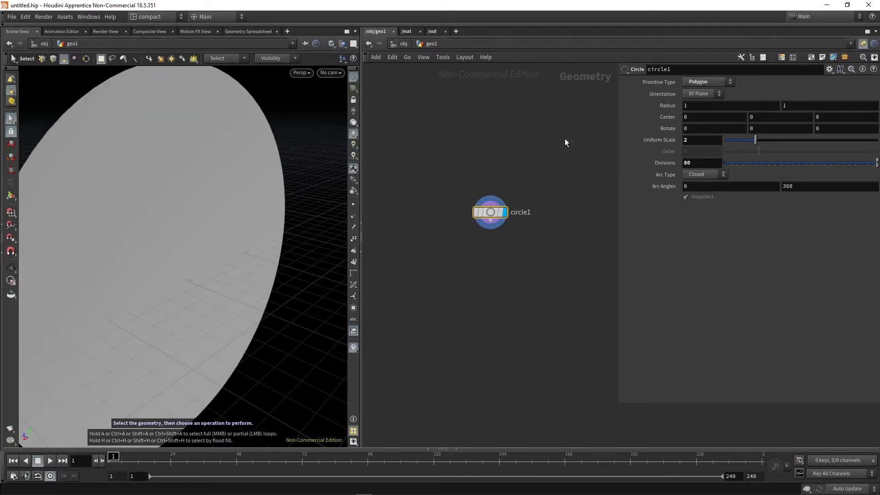
pyautogui.click(194, 263)
pyautogui.keyDown('alt'); pyautogui.moveTo(246, 275); pyautogui.dragTo(223, 280, button='right'); pyautogui.keyUp('alt')
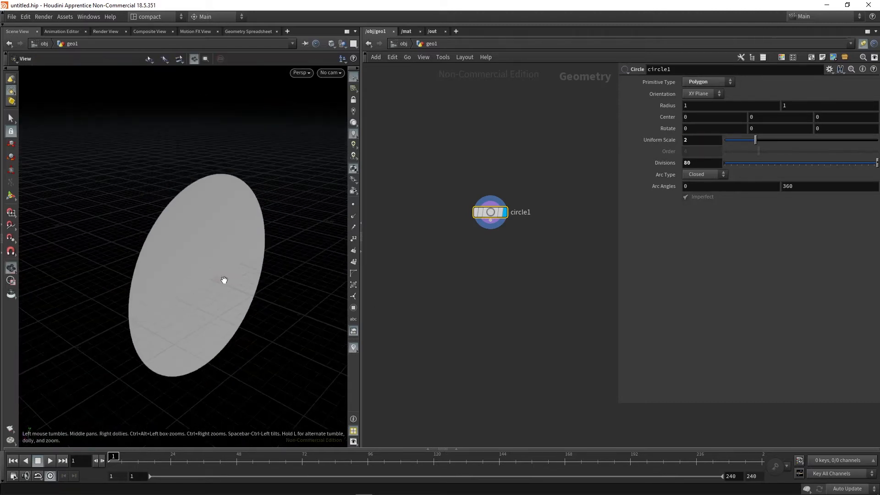
# Add a PolyExtrude node below the circle, fed by the circle's output
pyautogui.rightClick(485, 223)
pyautogui.write('extr')
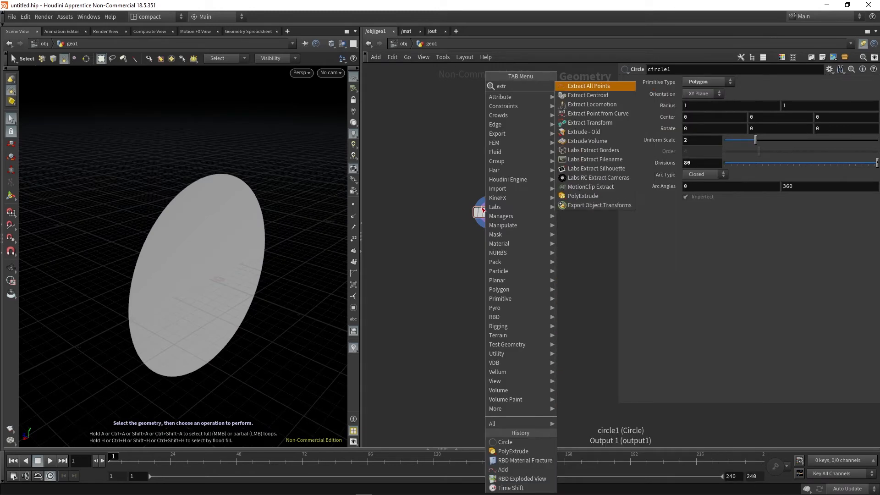
pyautogui.press('Up')
pyautogui.press('Up')
pyautogui.press('Return')
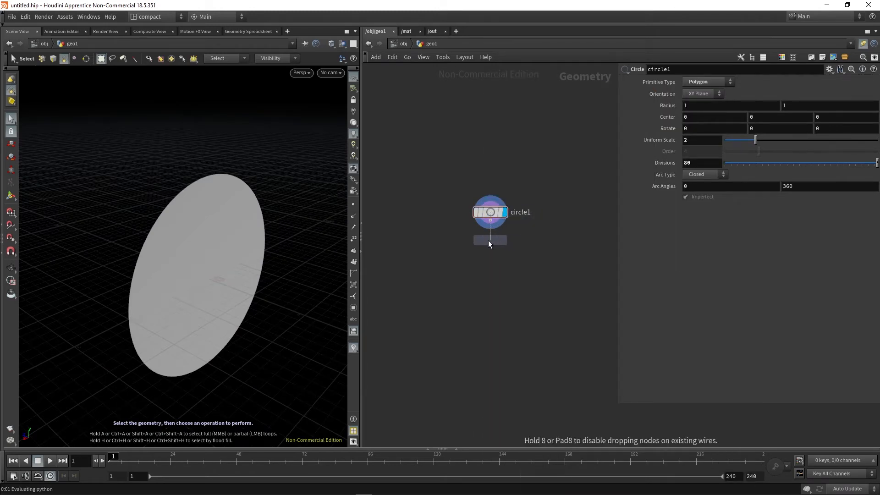
pyautogui.click(488, 241)
pyautogui.keyDown('alt'); pyautogui.moveTo(177, 269); pyautogui.dragTo(210, 261); pyautogui.keyUp('alt')
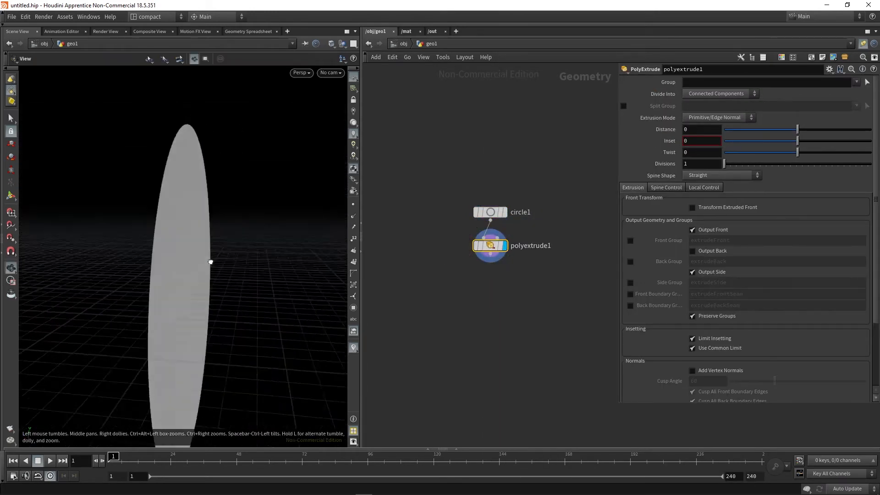
# Set the PolyExtrude distance to 0.01 to give the disc a slight thickness
pyautogui.doubleClick(698, 130)
pyautogui.write('0.01')
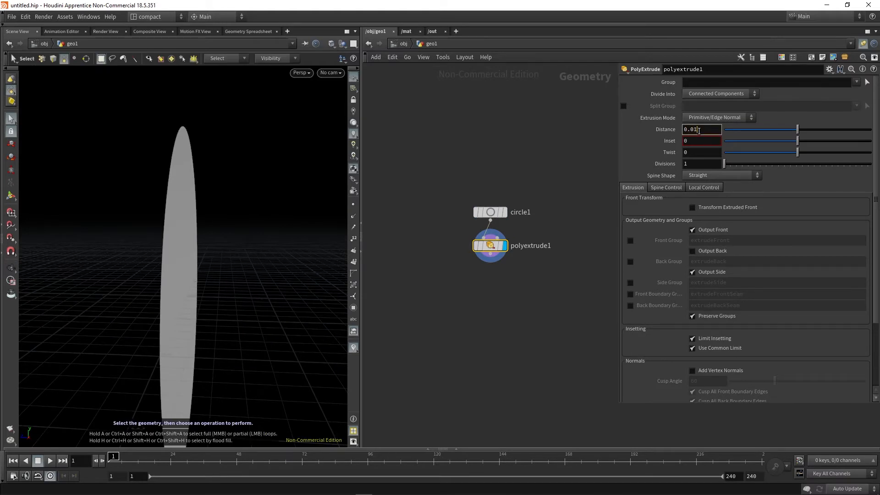
pyautogui.press('Return')
pyautogui.press('Escape')
pyautogui.moveTo(165, 256); pyautogui.dragTo(179, 256)
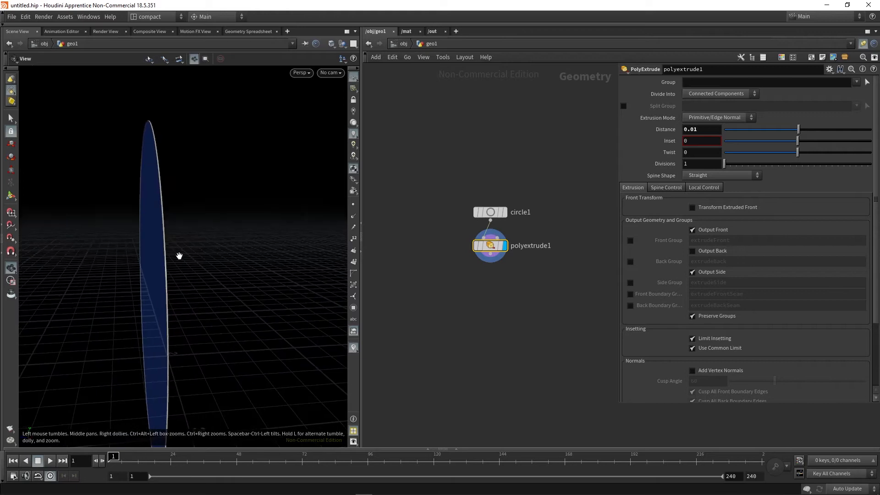
pyautogui.press('s')
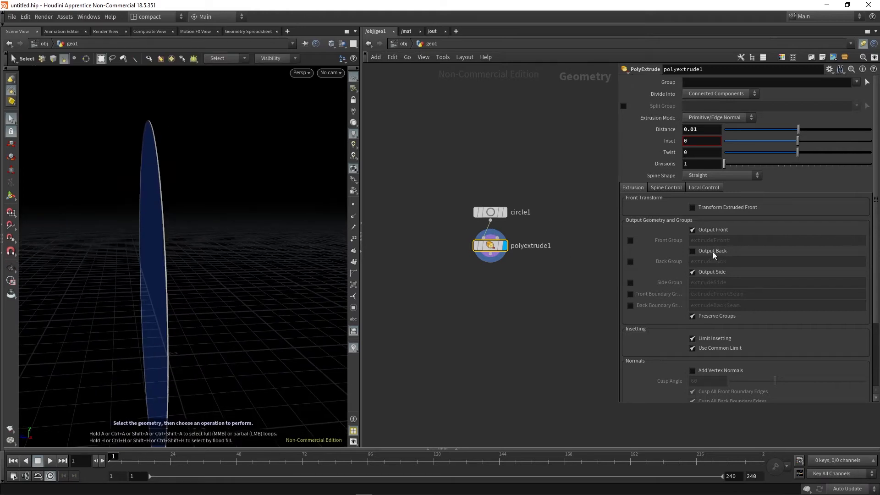
# Enable Output Back on the PolyExtrude node to close the disc's back face
pyautogui.click(712, 251)
pyautogui.press('Escape')
pyautogui.moveTo(196, 252); pyautogui.dragTo(184, 288)
pyautogui.press('s')
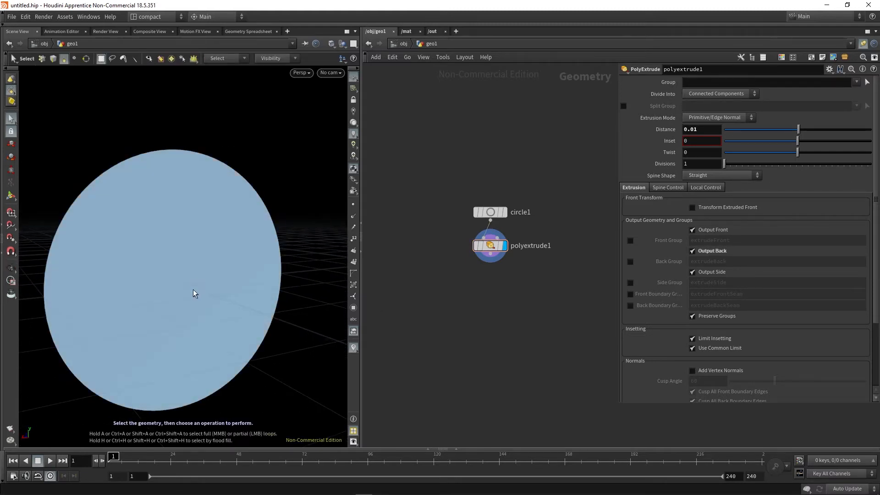
# Add an RBD Material Fracture node below the PolyExtrude node
pyautogui.press('Tab')
pyautogui.write('rbdma')
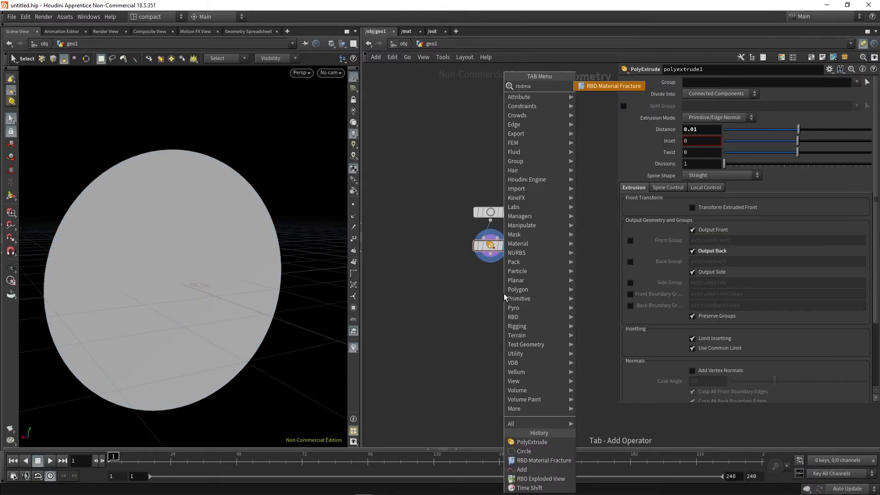
pyautogui.press('Return')
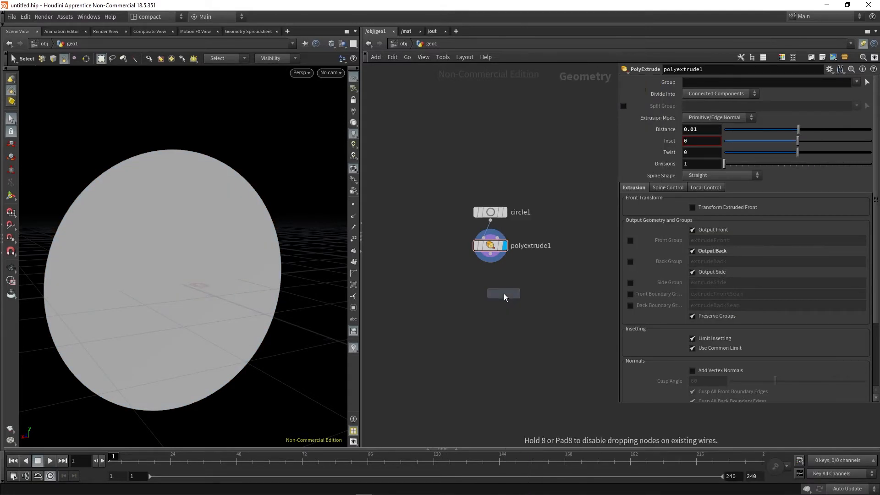
pyautogui.click(485, 290)
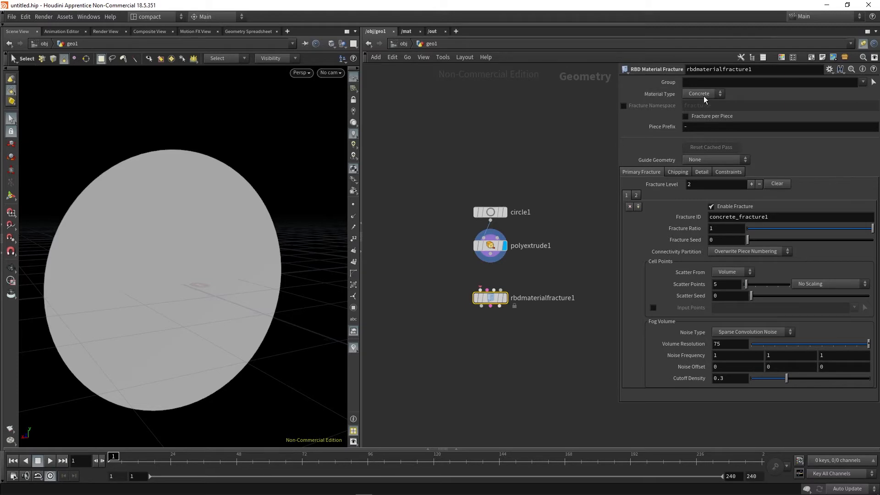
# Set the fracture's material type to Glass and connect the PolyExtrude output to its first input
pyautogui.click(701, 94)
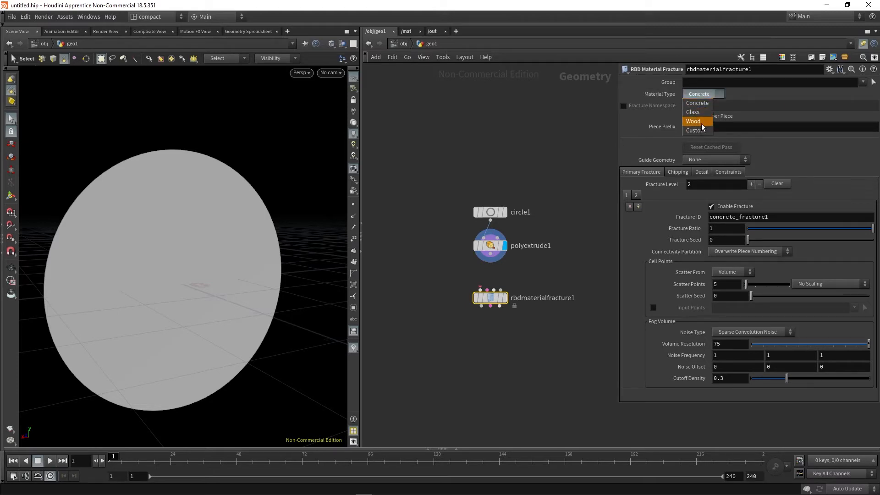
pyautogui.click(698, 113)
pyautogui.scroll(2, 470, 280)
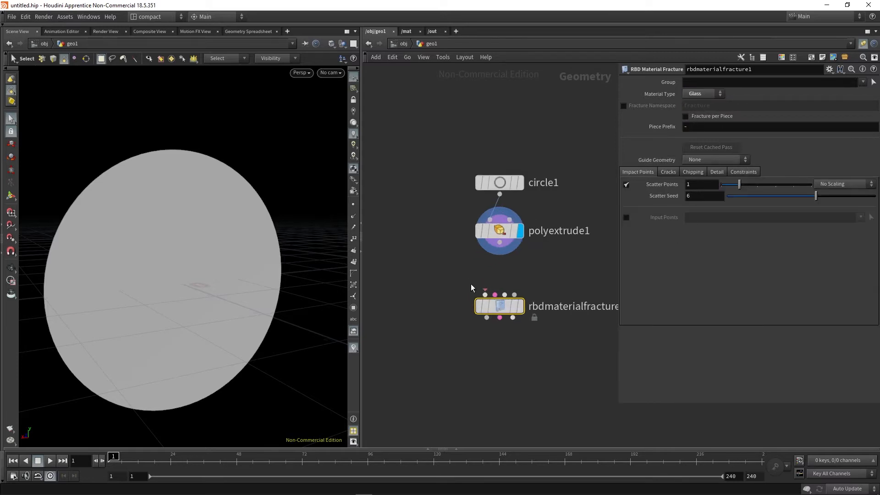
pyautogui.moveTo(499, 243); pyautogui.dragTo(485, 295)
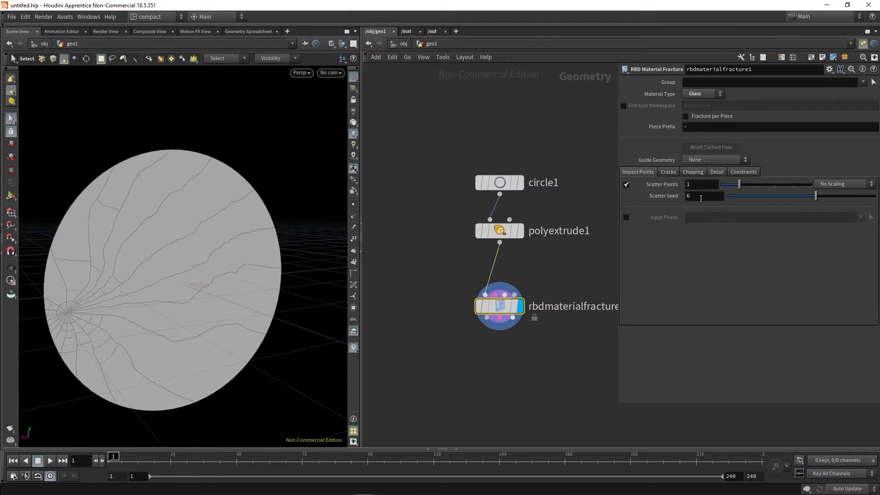
# Set the glass fracture's impact point Scatter Seed to 2.91
pyautogui.moveTo(815, 196); pyautogui.dragTo(785, 197)
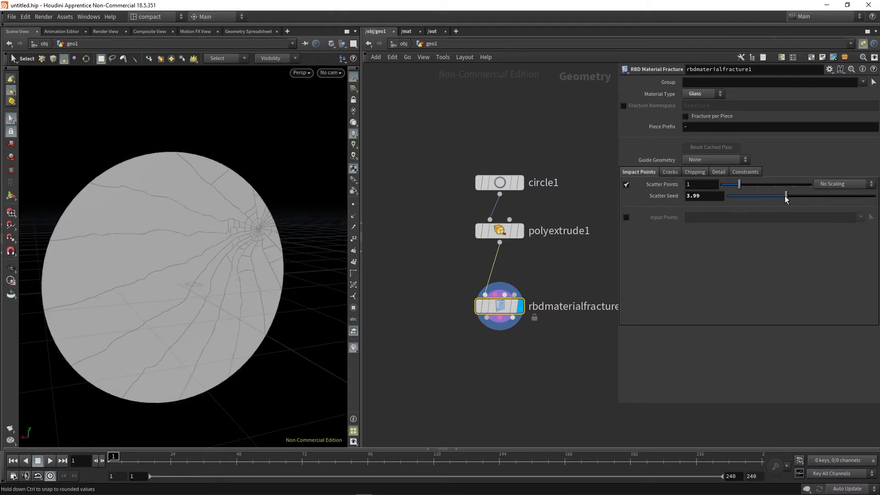
pyautogui.moveTo(785, 196); pyautogui.dragTo(771, 197)
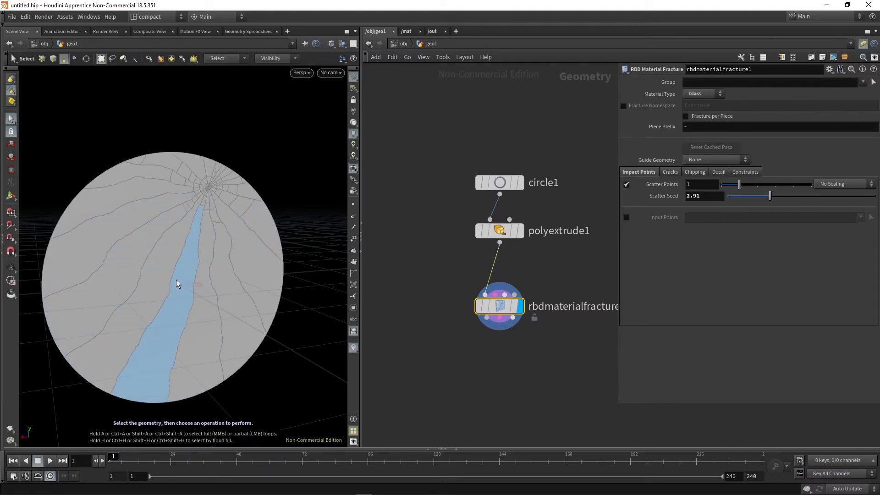
# Move the RBD Material Fracture node further down and place an Add node above it, beside the existing chain
pyautogui.moveTo(560, 276); pyautogui.dragTo(513, 289, button='middle')
pyautogui.moveTo(460, 319); pyautogui.dragTo(459, 352)
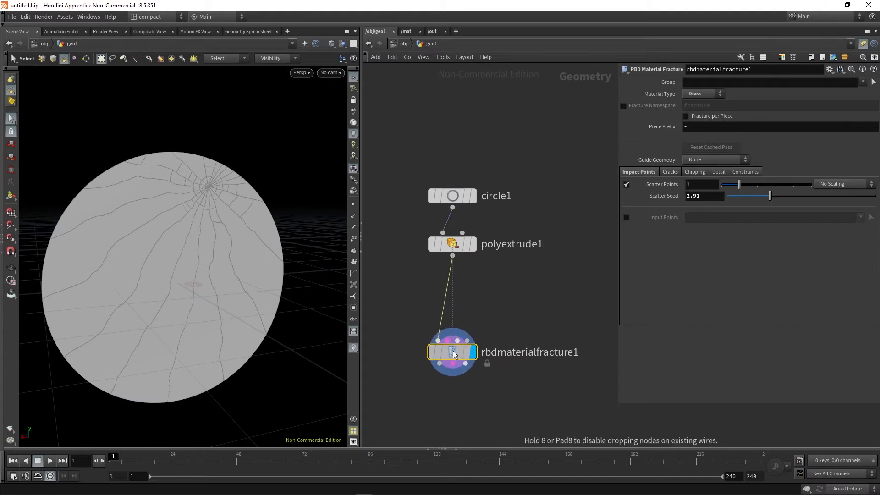
pyautogui.press('Tab')
pyautogui.write('add')
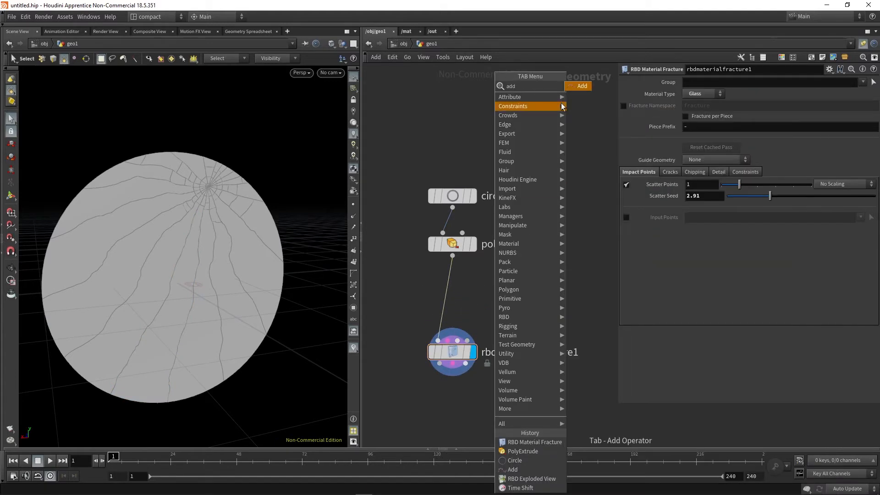
pyautogui.click(579, 87)
pyautogui.click(501, 279)
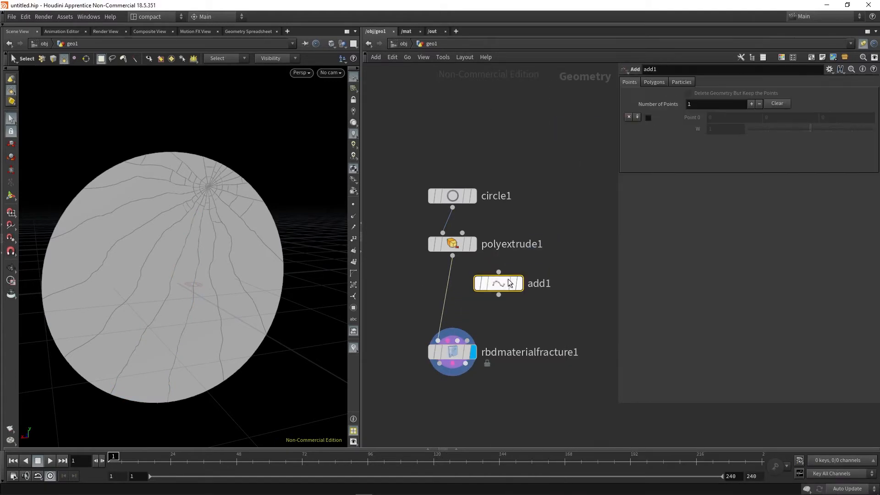
# Enable Point 0 at 0, 0, 0 in the Add node and connect it to the fracture node's fourth input
pyautogui.click(648, 118)
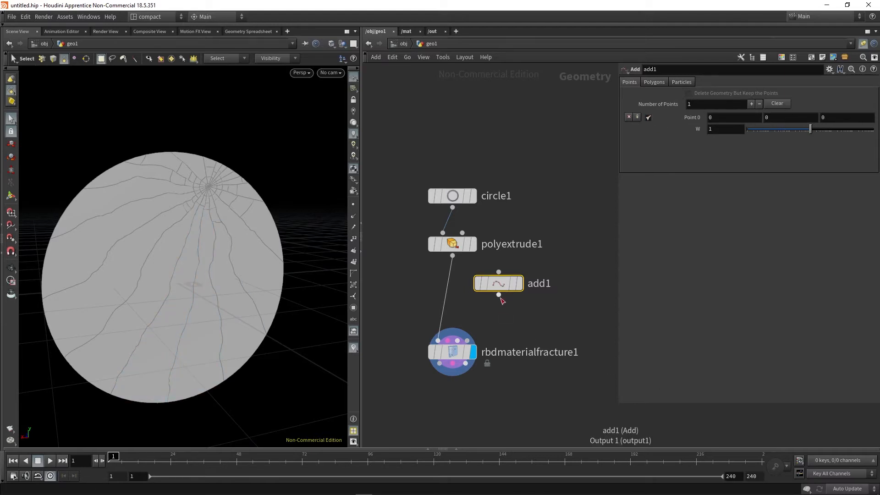
pyautogui.moveTo(502, 301); pyautogui.dragTo(453, 351)
pyautogui.click(452, 350)
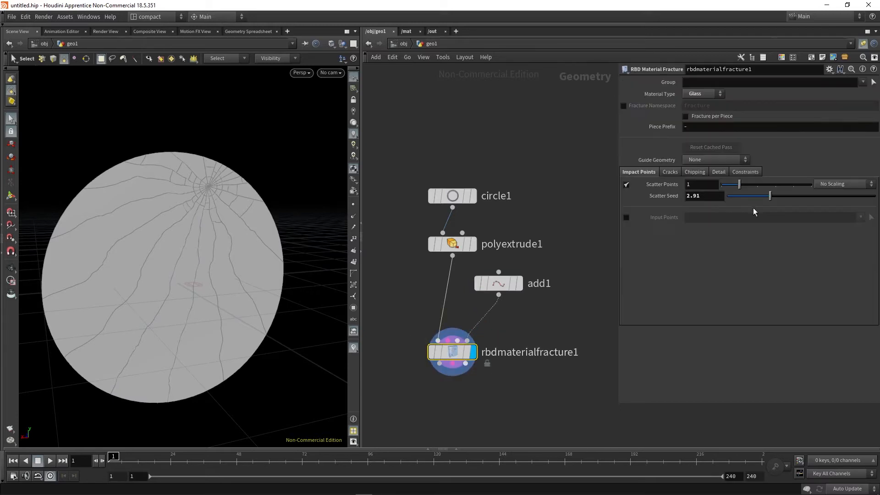
# Disable Scatter Points and enable Input Points in the fracture node's impact point settings
pyautogui.click(626, 184)
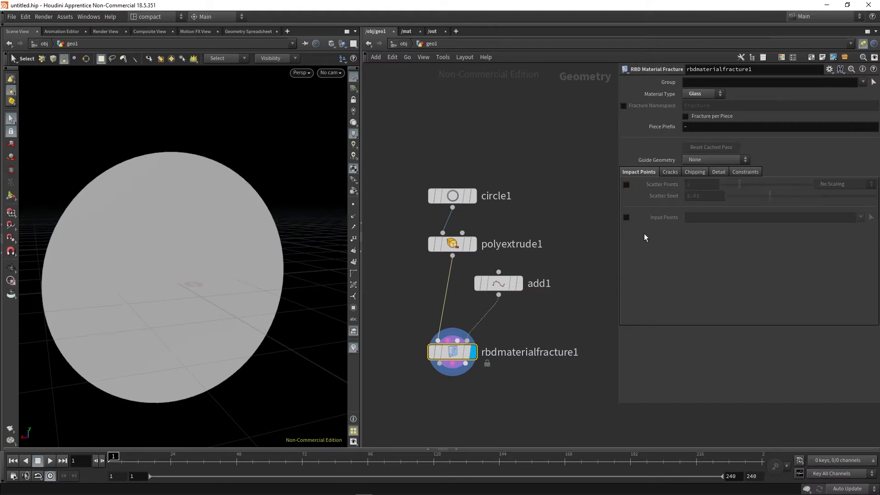
pyautogui.click(626, 217)
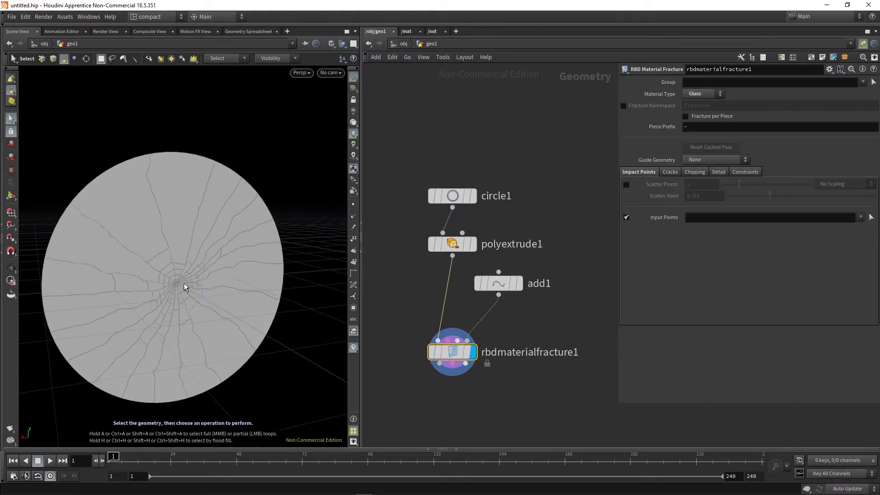
# Switch the viewport from wire-over-shaded to plain shaded display of the fractured disc
pyautogui.keyDown('alt'); pyautogui.moveTo(176, 284); pyautogui.dragTo(179, 288); pyautogui.keyUp('alt')
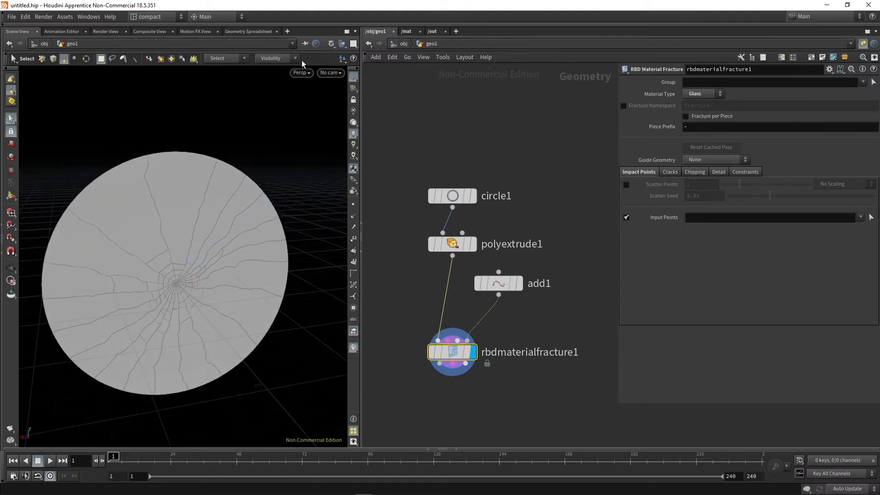
pyautogui.keyDown('alt'); pyautogui.moveTo(189, 263); pyautogui.dragTo(202, 248, button='middle'); pyautogui.keyUp('alt')
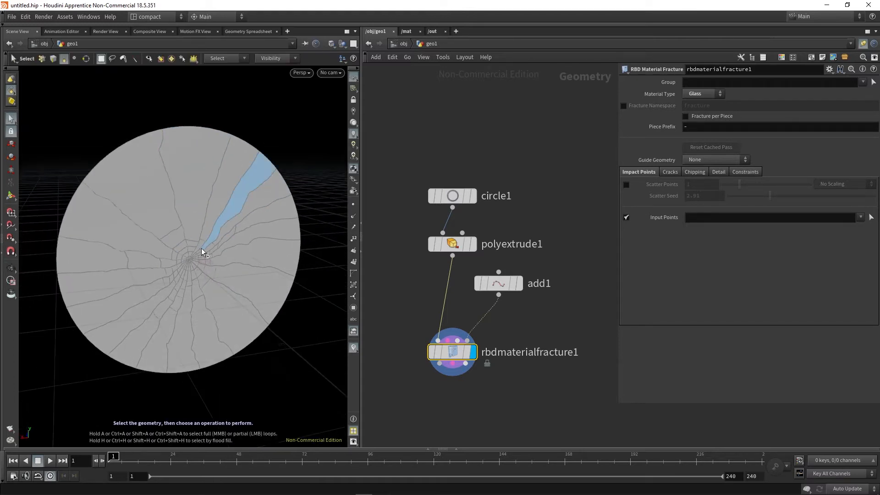
pyautogui.hotkey('shift', 'w')
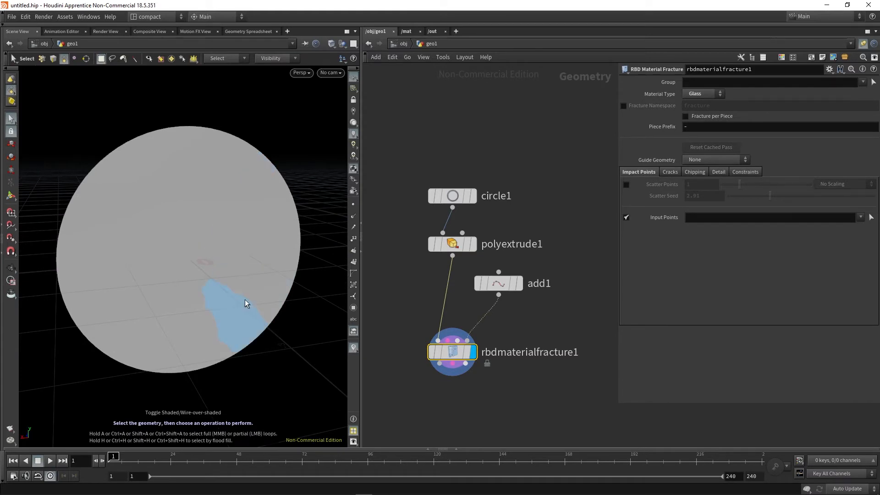
# Switch the viewport back to wire-over-shaded display to show the crack lines on the disc
pyautogui.hotkey('shift', 'w')
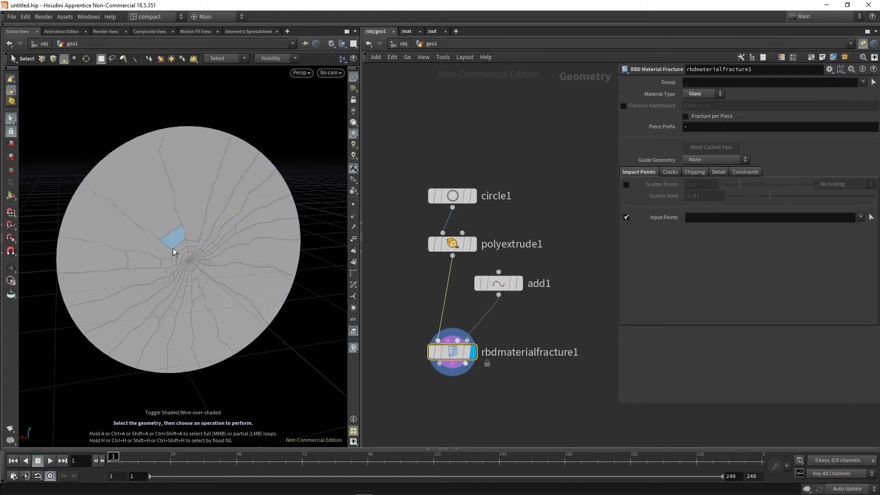
pyautogui.keyDown('alt'); pyautogui.moveTo(188, 271); pyautogui.dragTo(210, 265); pyautogui.keyUp('alt')
# Place an RBD Exploded View node below the fracture node, connect the fracture node's first output to its first input, and display it
pyautogui.moveTo(499, 392); pyautogui.dragTo(449, 255, button='middle')
pyautogui.click(542, 317)
pyautogui.press('Tab')
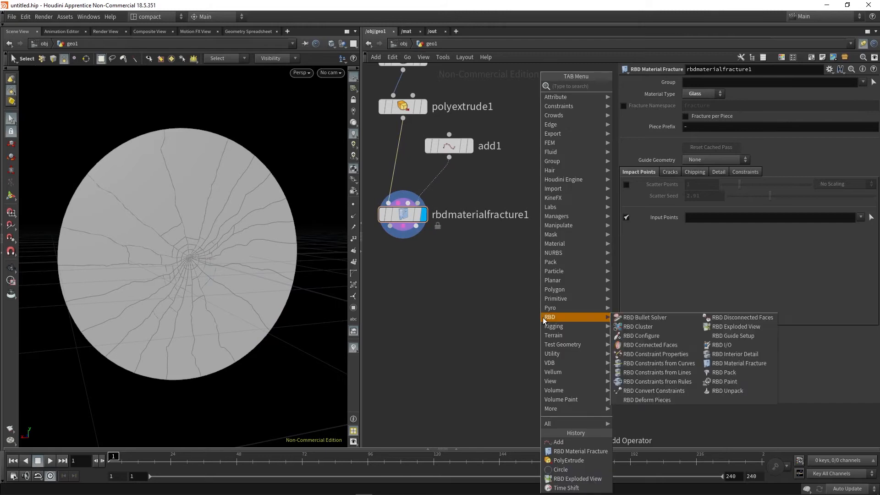
pyautogui.write('rbdex')
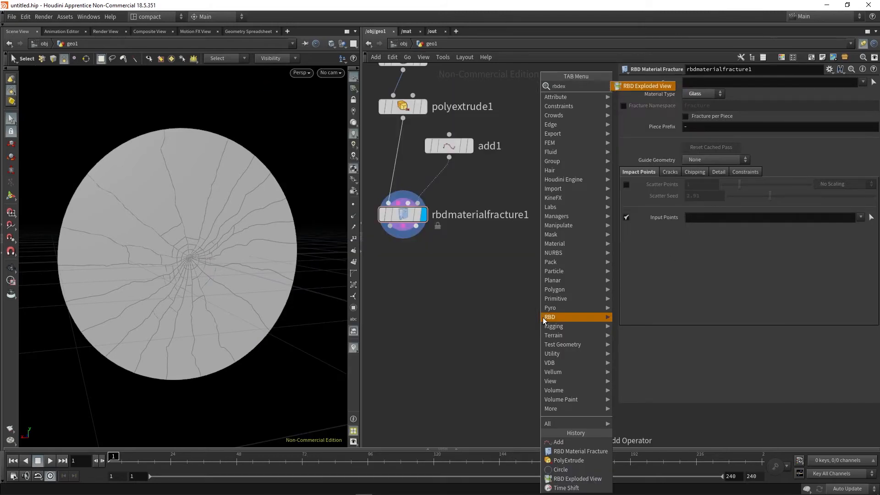
pyautogui.press('Return')
pyautogui.click(496, 322)
pyautogui.moveTo(390, 226); pyautogui.dragTo(484, 311)
pyautogui.click(518, 324)
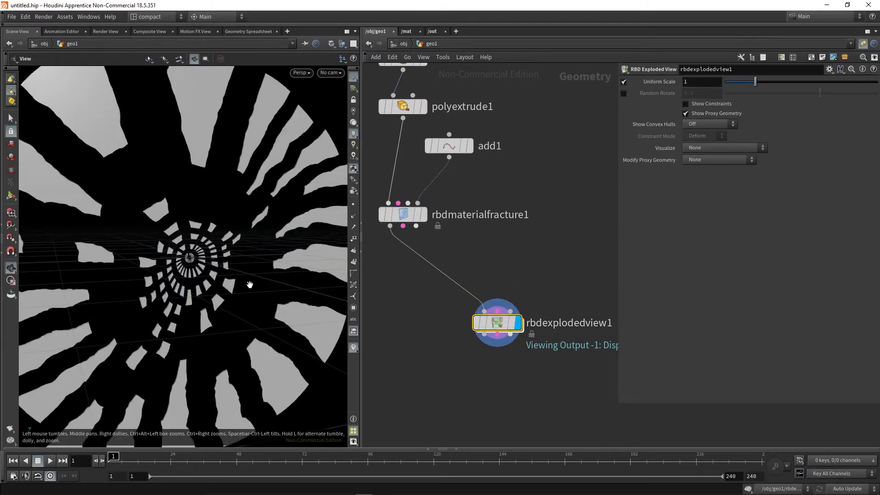
# Inspect the exploded glass pieces and delete the RBD Exploded View node
pyautogui.keyDown('alt'); pyautogui.moveTo(249, 284); pyautogui.dragTo(209, 270, button='right'); pyautogui.keyUp('alt')
pyautogui.moveTo(209, 270)
pyautogui.keyDown('alt'); pyautogui.mouseDown()
pyautogui.moveTo(285, 268)
pyautogui.moveTo(200, 277)
pyautogui.mouseUp(); pyautogui.keyUp('alt')
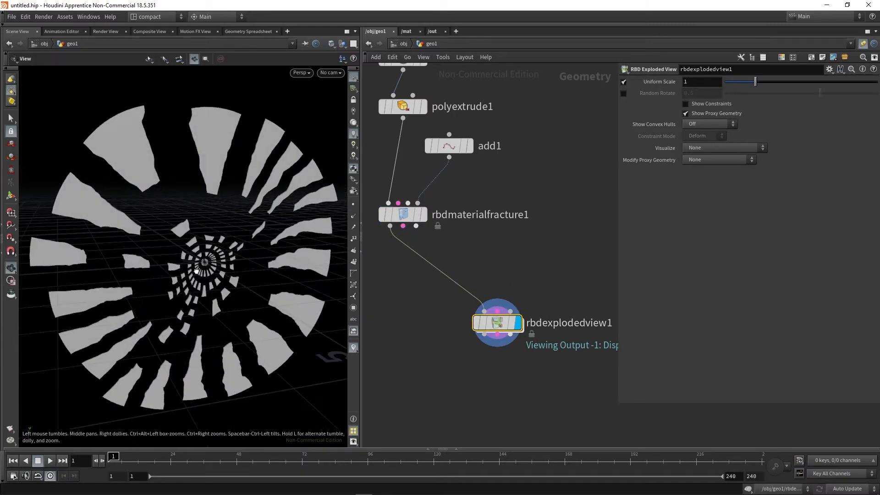
pyautogui.press('Delete')
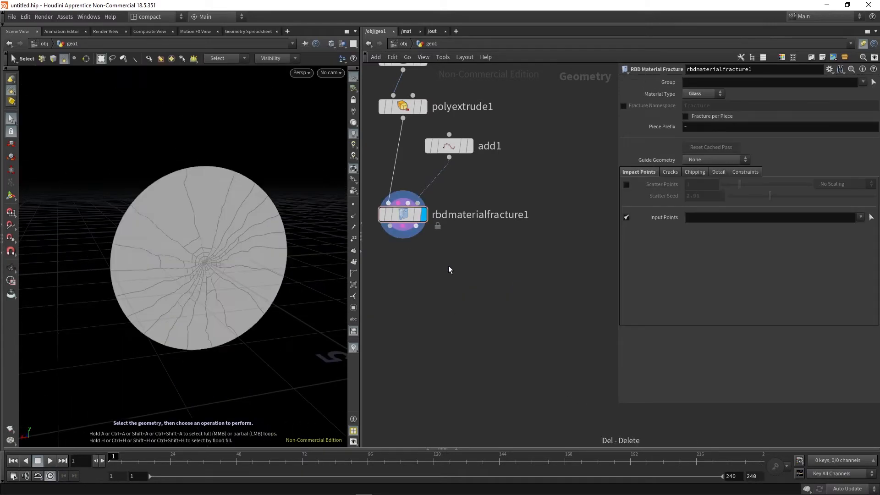
pyautogui.press('Escape')
# Set the Minimum Width of the fracture node's concentric cracks to 0.05
pyautogui.scroll(5, 203, 274)
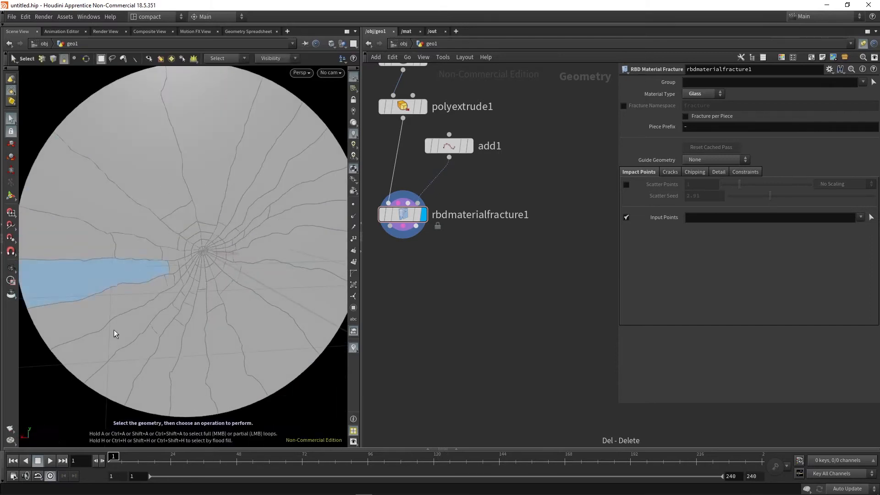
pyautogui.keyDown('alt'); pyautogui.moveTo(214, 305); pyautogui.dragTo(191, 312, button='middle'); pyautogui.keyUp('alt')
pyautogui.keyDown('alt'); pyautogui.scroll(-1, 190, 312); pyautogui.keyUp('alt')
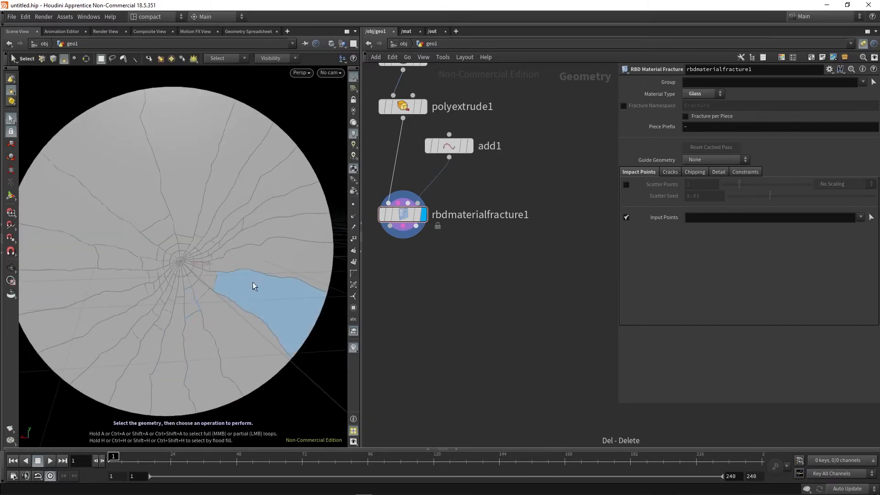
pyautogui.click(670, 172)
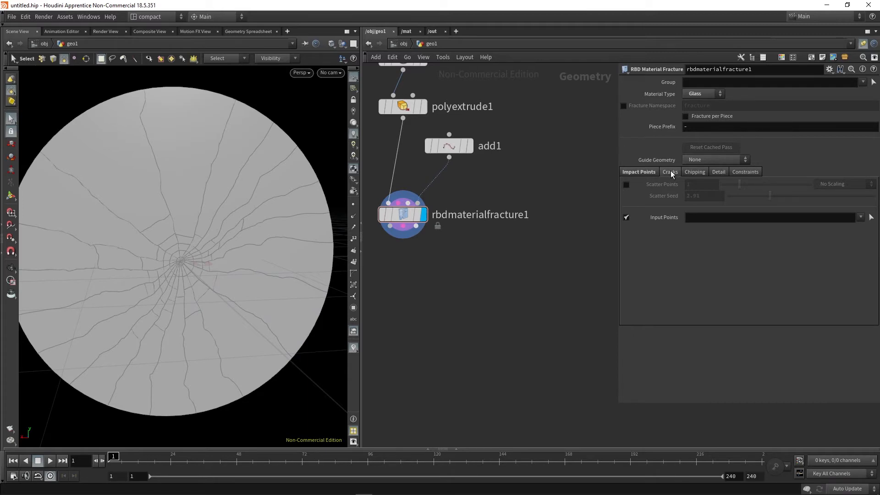
pyautogui.click(709, 252)
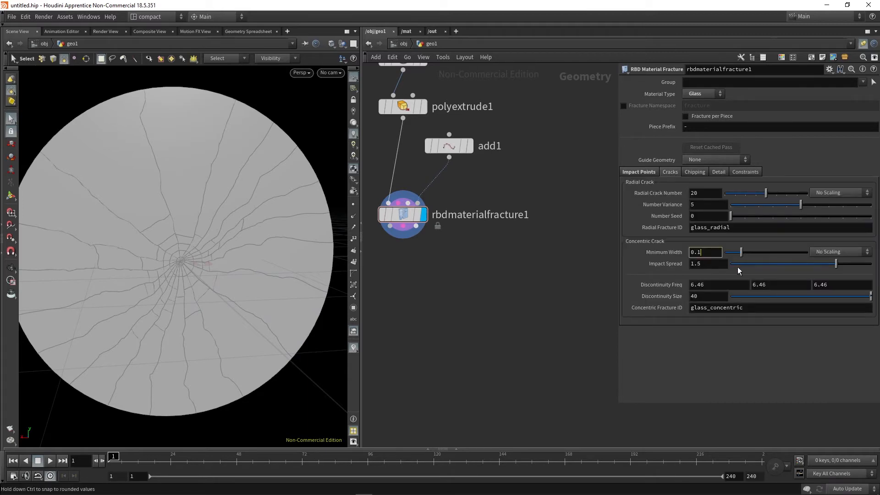
pyautogui.press('BackSpace')
pyautogui.write('05')
pyautogui.press('Return')
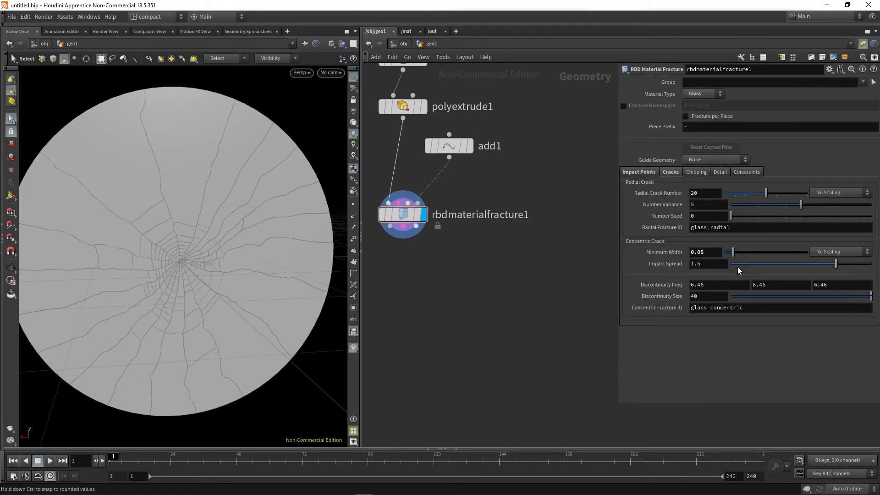
# Set the Discontinuity Size of the concentric cracks to 10
pyautogui.doubleClick(714, 296)
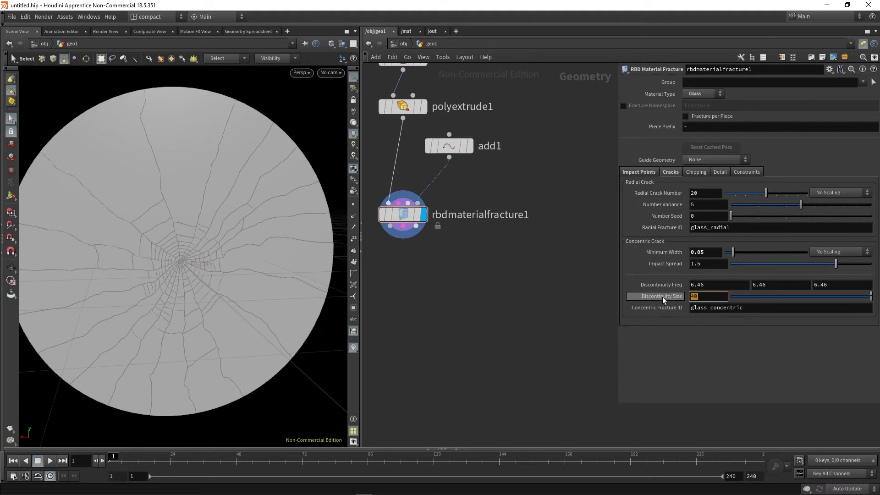
pyautogui.write('10')
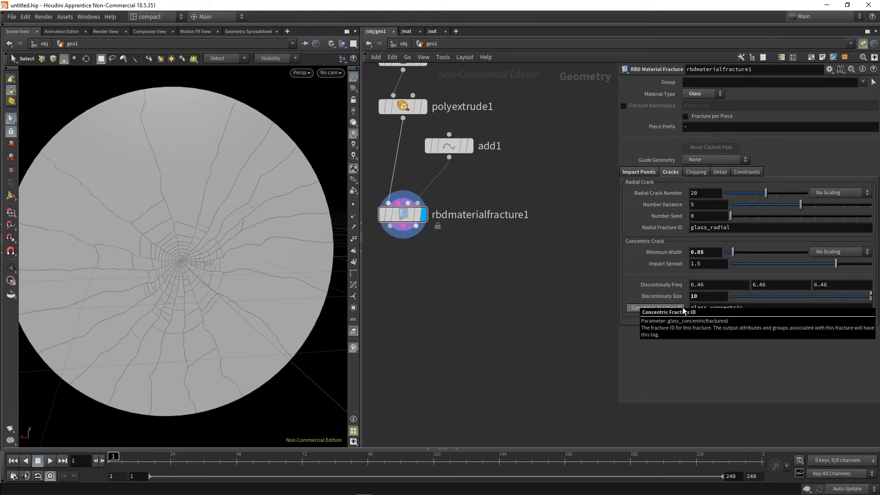
pyautogui.press('Return')
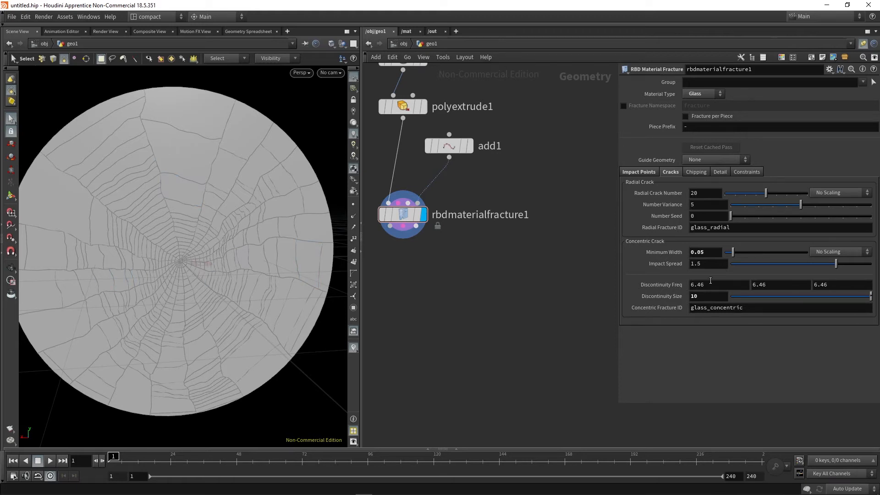
# Enable Fracture per Piece on the fracture node and set the concentric crack Randomness to 1
pyautogui.click(708, 116)
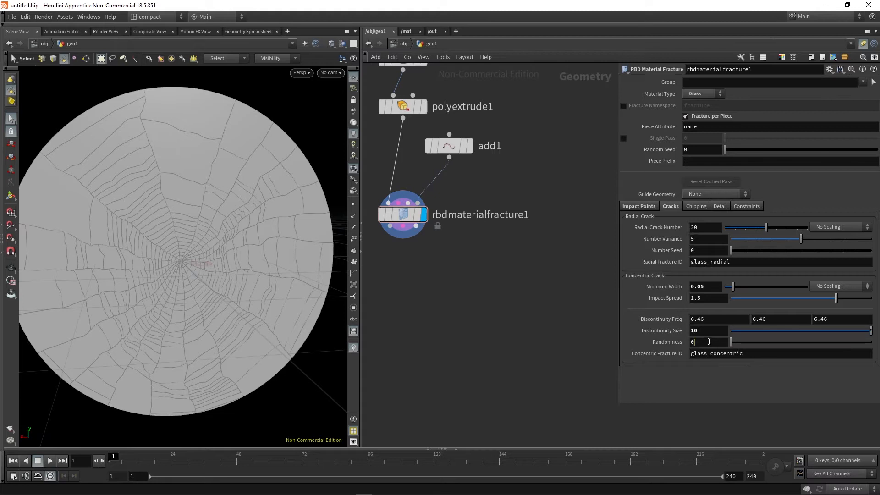
pyautogui.moveTo(710, 343); pyautogui.dragTo(668, 340)
pyautogui.press('Return')
pyautogui.keyDown('alt'); pyautogui.moveTo(249, 257); pyautogui.dragTo(241, 259); pyautogui.keyUp('alt')
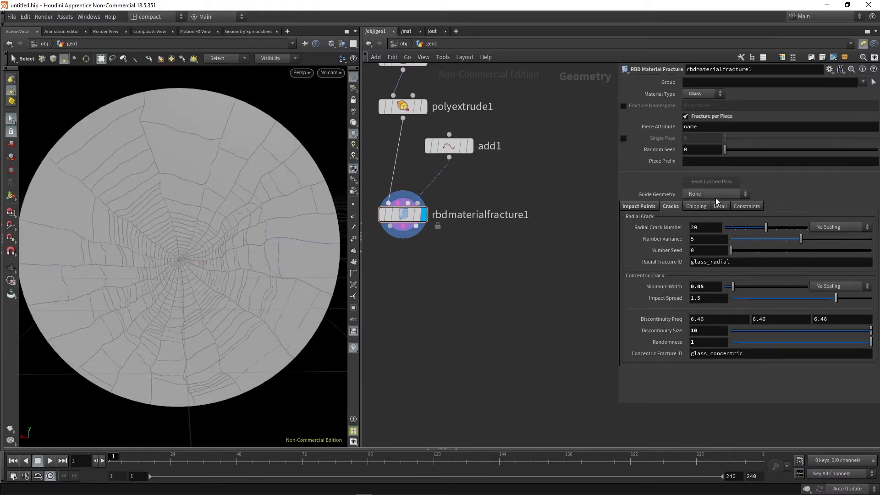
# Enable Chipping on the RBD Material Fracture node and look over the disc's cracks
pyautogui.click(694, 206)
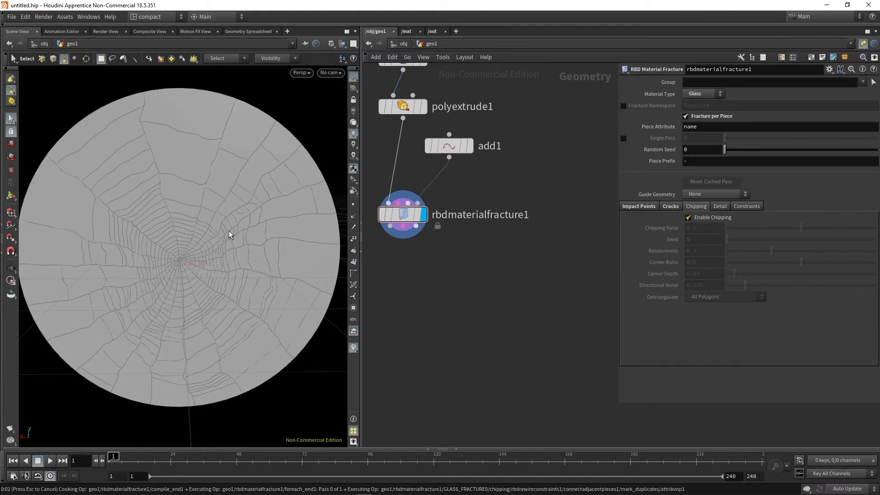
pyautogui.keyDown('alt'); pyautogui.scroll(4, 170, 211); pyautogui.keyUp('alt')
pyautogui.scroll(-5, 172, 220)
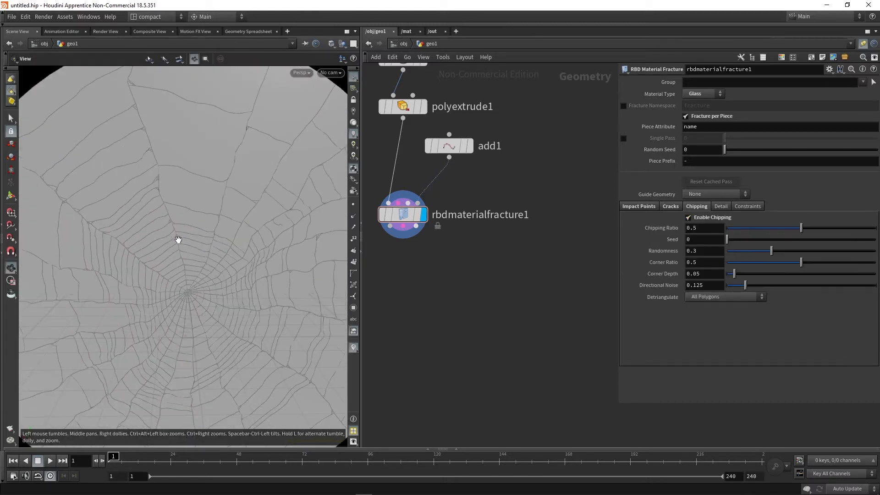
pyautogui.keyDown('alt'); pyautogui.moveTo(180, 273); pyautogui.dragTo(179, 268); pyautogui.keyUp('alt')
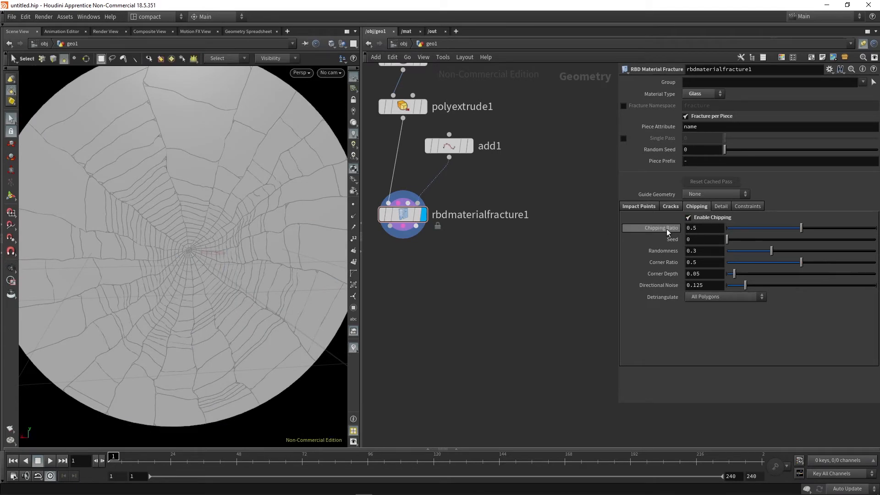
# Set the fracture node's Chipping Ratio to 1 and its chipping Randomness to 1
pyautogui.moveTo(695, 228); pyautogui.dragTo(656, 234)
pyautogui.write('1')
pyautogui.press('Return')
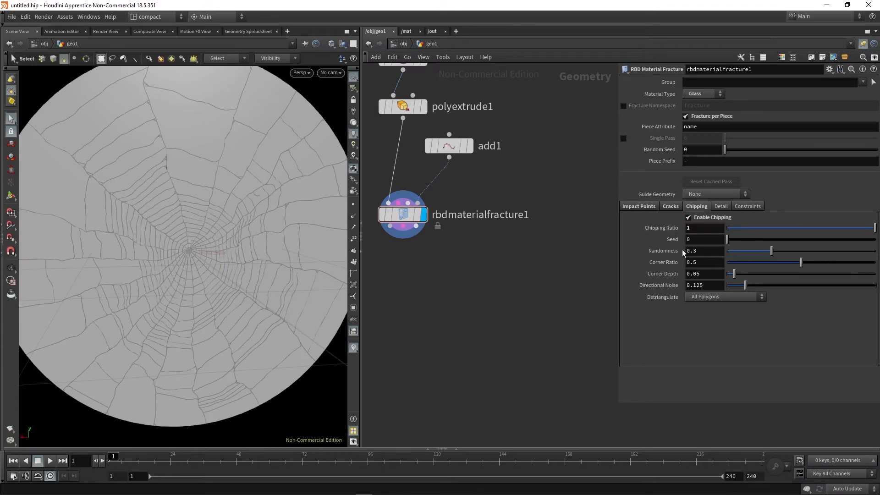
pyautogui.moveTo(705, 254); pyautogui.dragTo(685, 252)
pyautogui.write('1')
pyautogui.press('Return')
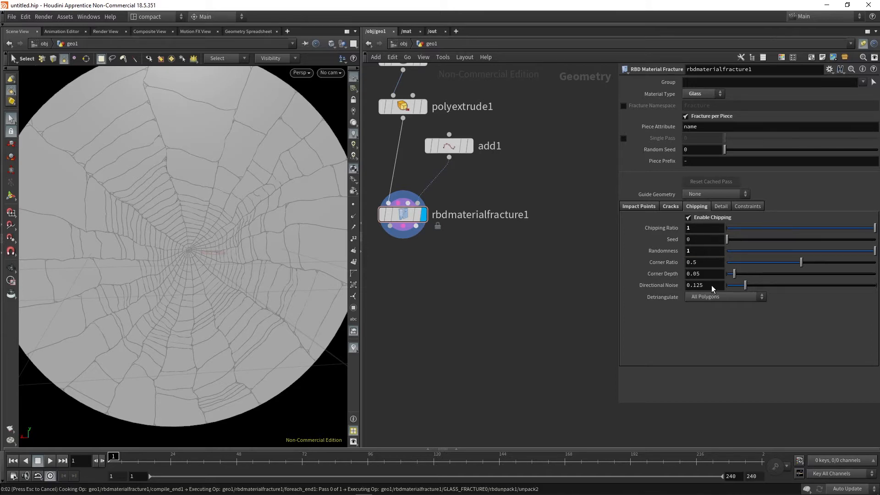
# Set the chipping Directional Noise to 0.5 and the Corner Depth to 0.2
pyautogui.click(711, 285)
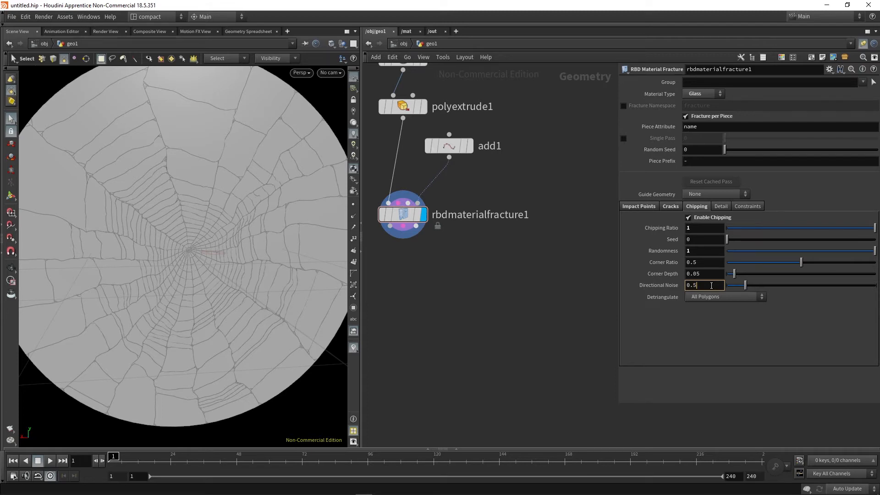
pyautogui.press('Return')
pyautogui.click(709, 273)
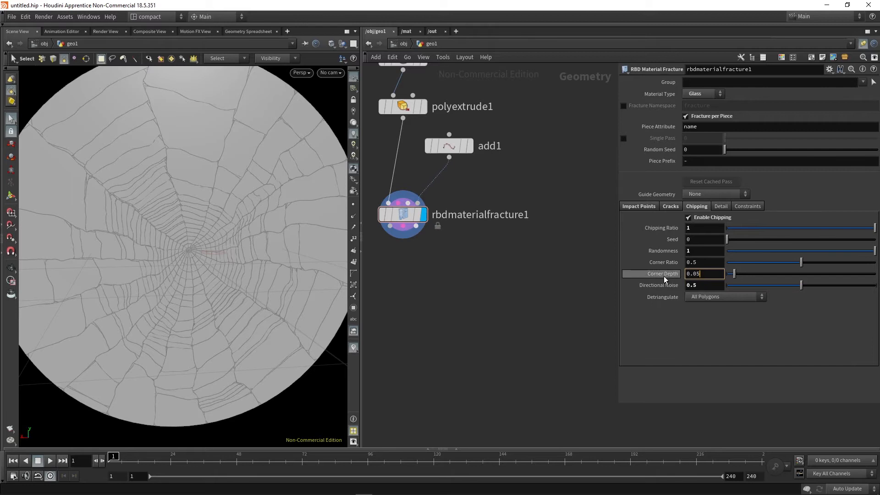
pyautogui.write('2')
pyautogui.press('Return')
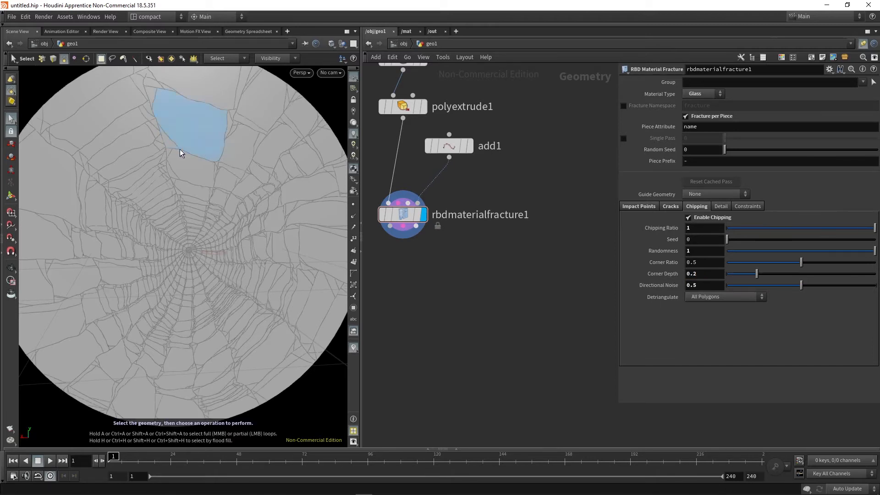
# Examine the chipped crack pattern across the disc and close up around the central impact point
pyautogui.scroll(-2, 207, 280)
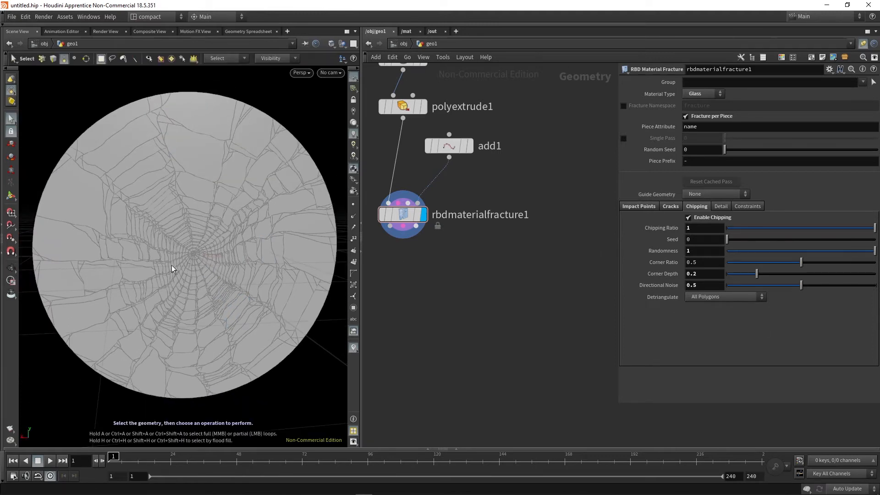
pyautogui.press('Escape')
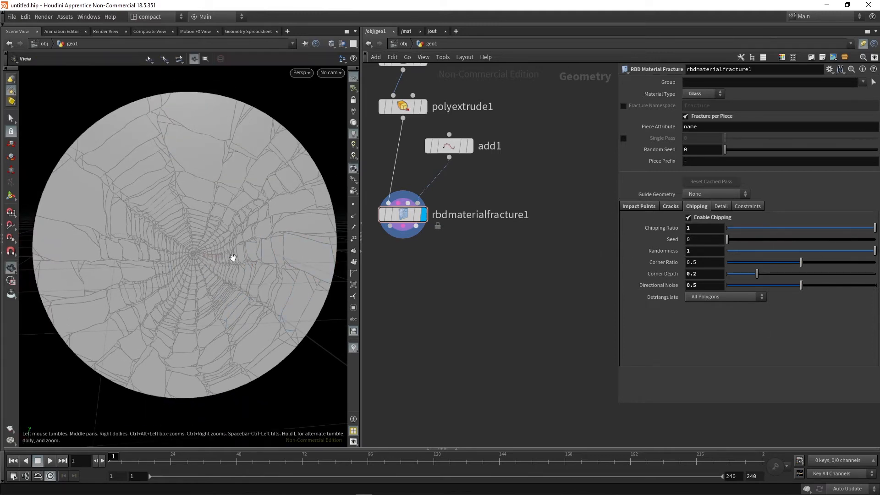
pyautogui.moveTo(232, 256); pyautogui.dragTo(202, 255)
pyautogui.scroll(5, 174, 263)
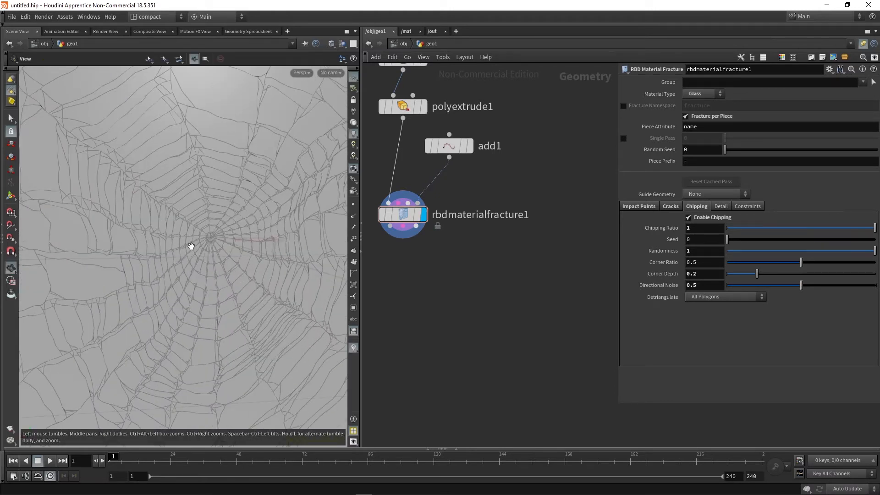
pyautogui.scroll(-4, 191, 236)
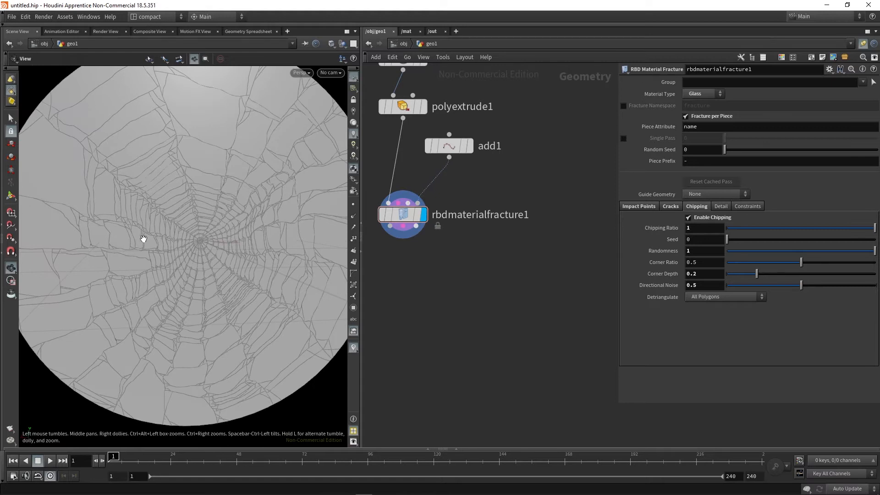
pyautogui.scroll(-3, 201, 258)
pyautogui.press('s')
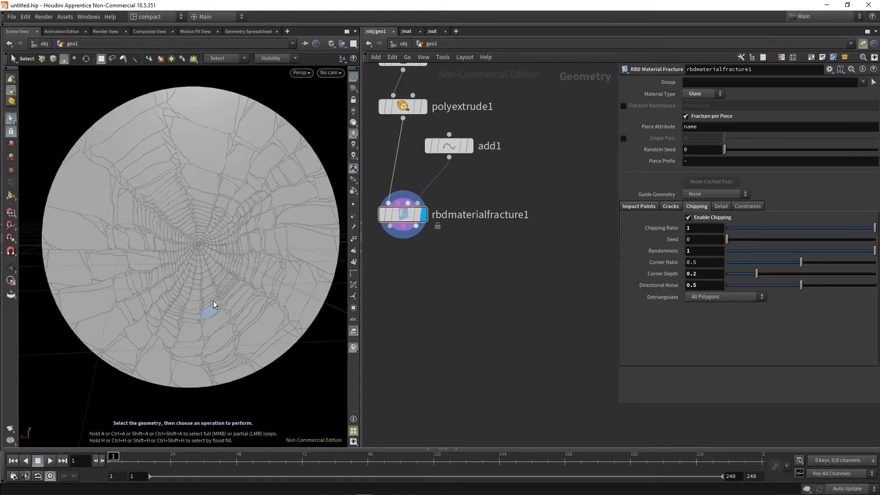
pyautogui.moveTo(214, 305); pyautogui.dragTo(228, 247)
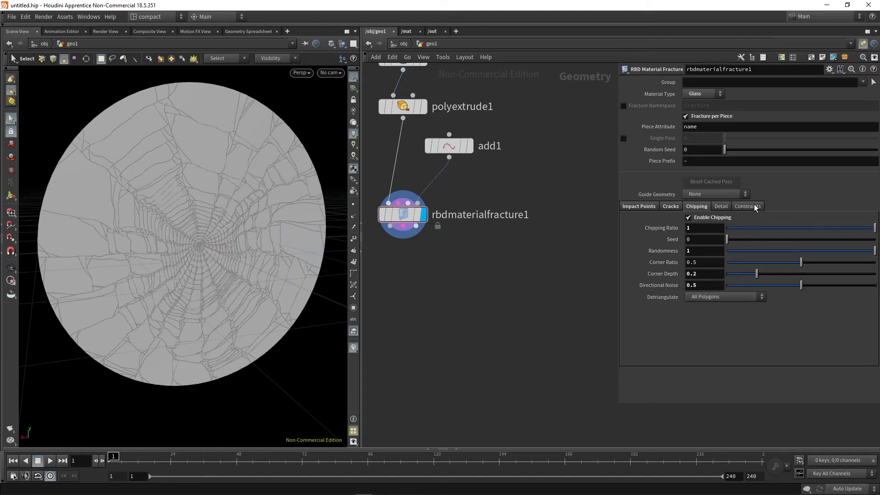
# Set the glass fracture's glue constraints to Radial Strength 10, Concentric Strength 10 and Chipping Strength 5
pyautogui.click(753, 207)
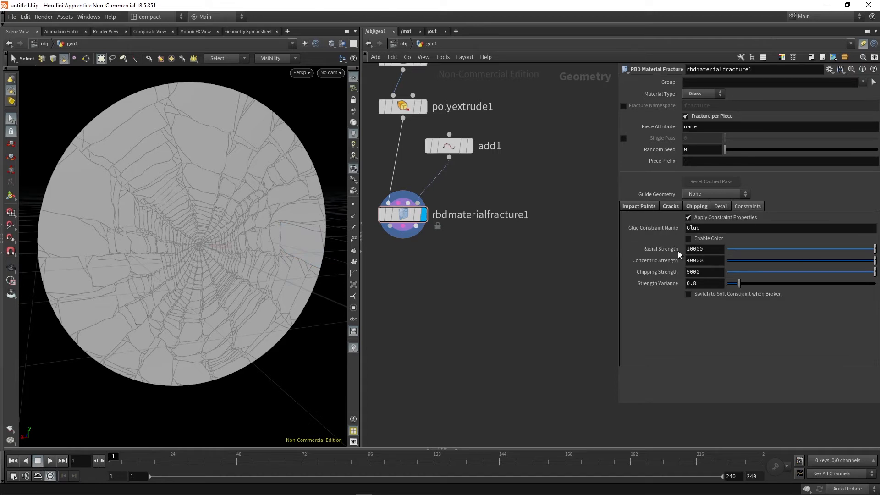
pyautogui.click(711, 249)
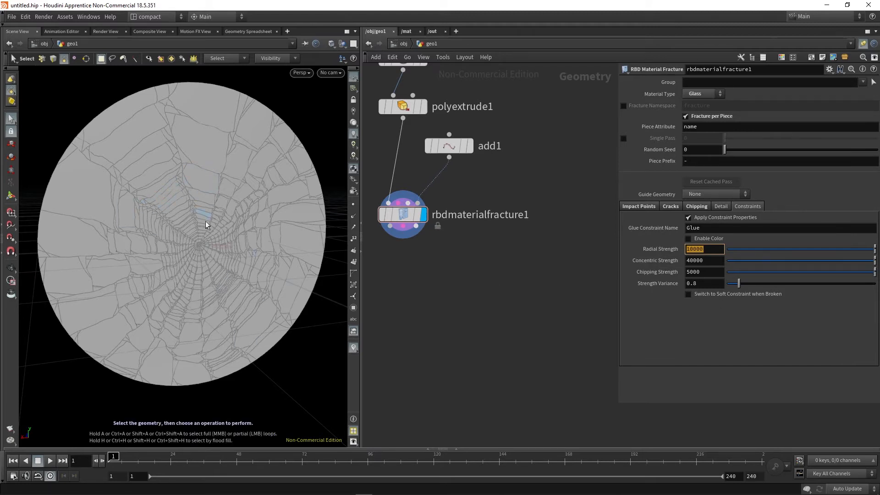
pyautogui.click(208, 238)
pyautogui.click(294, 366)
pyautogui.click(711, 249)
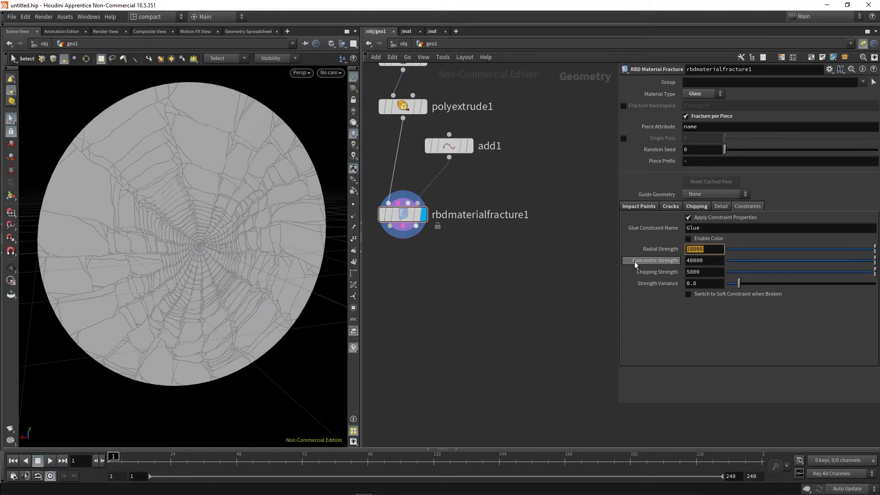
pyautogui.write('10')
pyautogui.press('Tab')
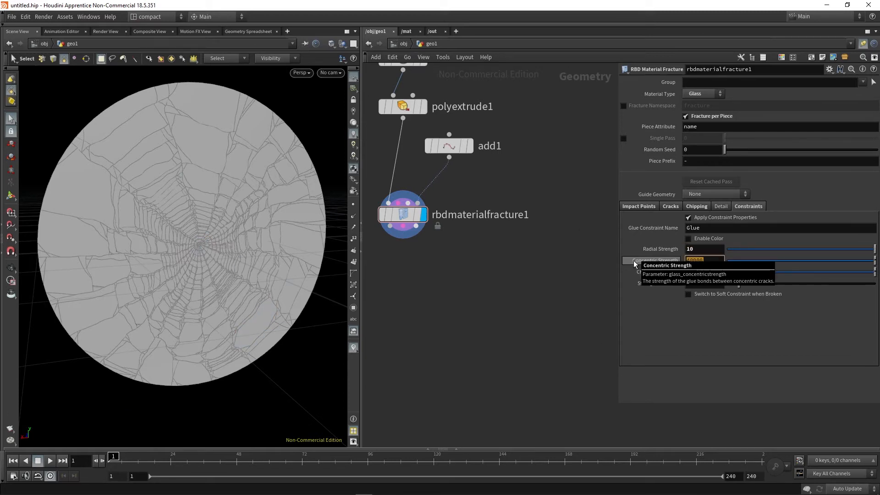
pyautogui.press('Tab')
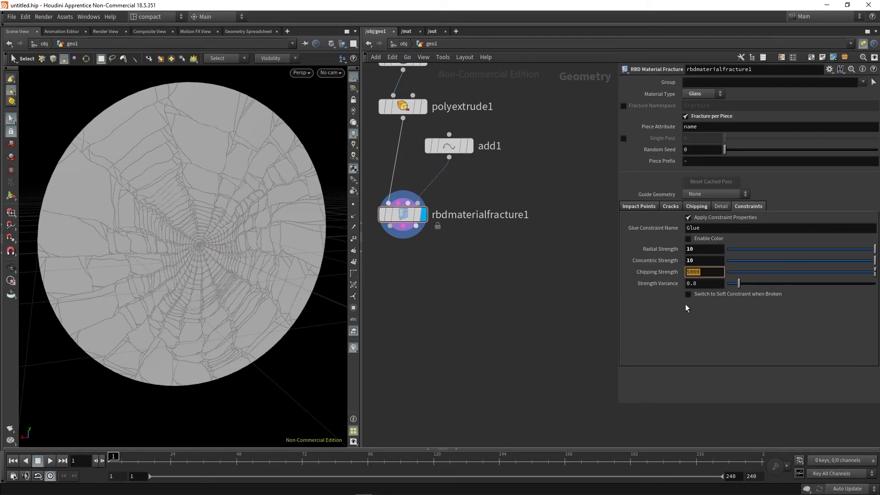
pyautogui.write('5')
pyautogui.press('Return')
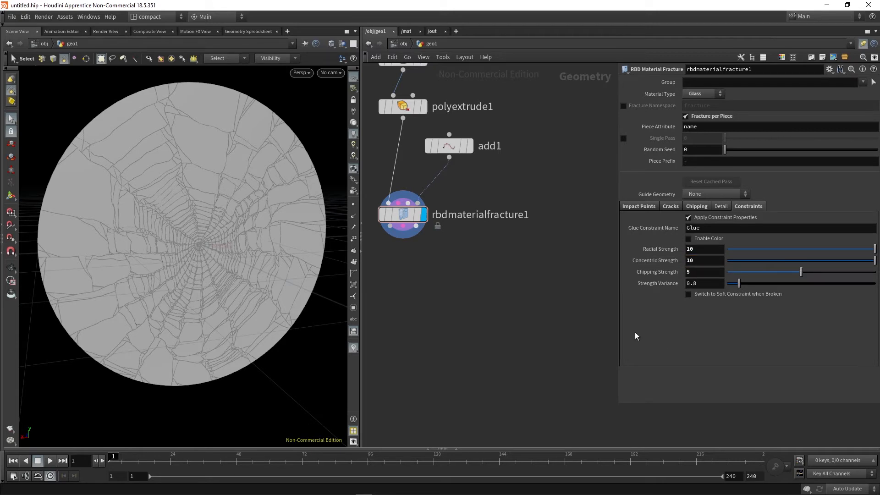
# Add an RBD Configure node fed by the material fracture's outputs, display it, and set its physical type to Glass
pyautogui.moveTo(454, 296); pyautogui.dragTo(469, 271, button='middle')
pyautogui.scroll(-1, 469, 271)
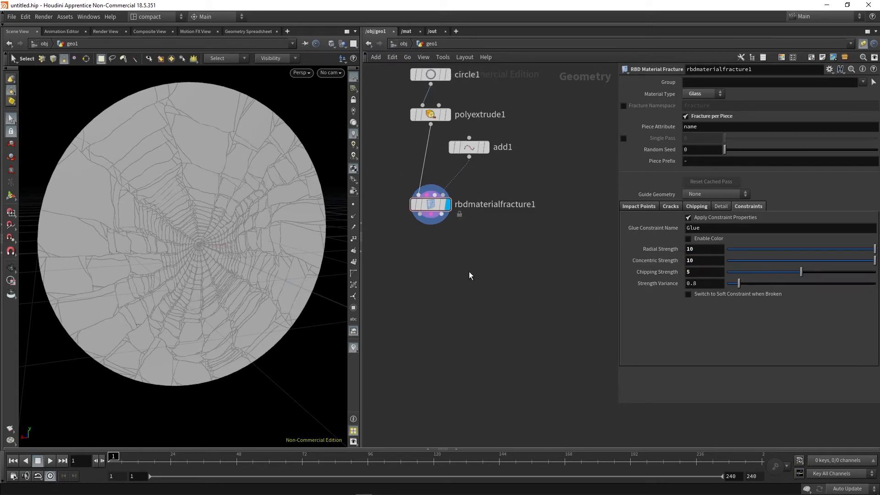
pyautogui.press('Tab')
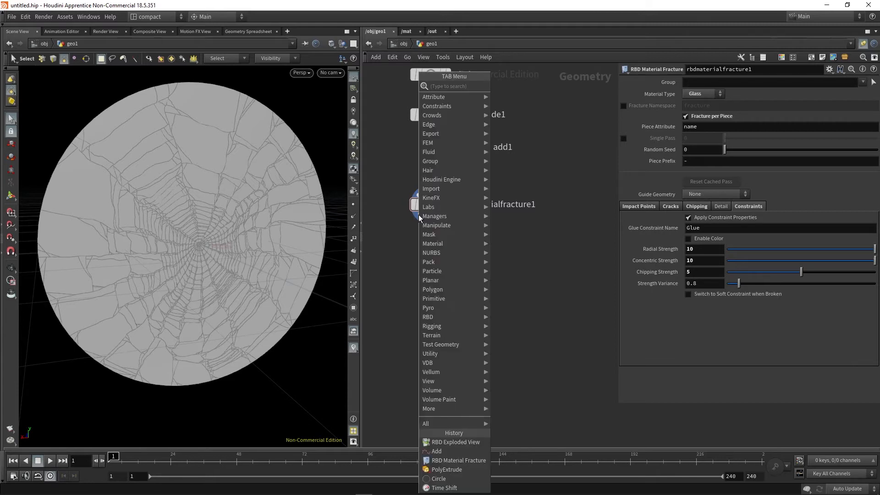
pyautogui.write('rbdc')
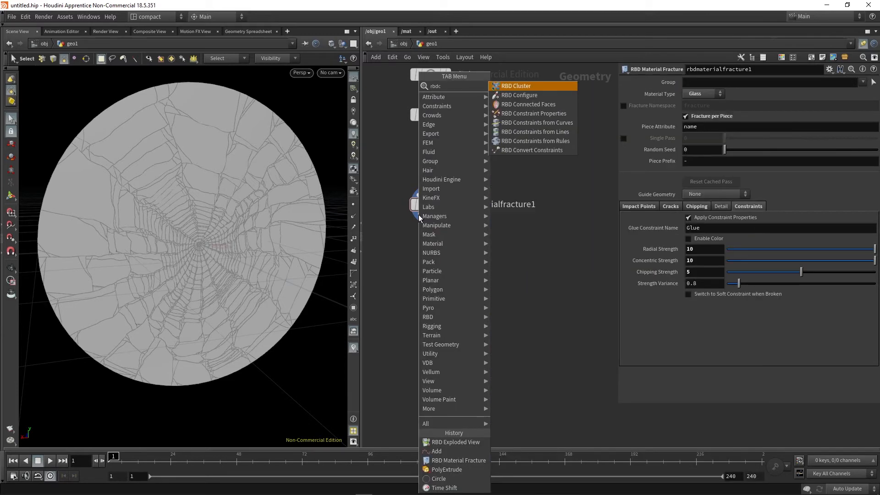
pyautogui.press('Down')
pyautogui.press('Return')
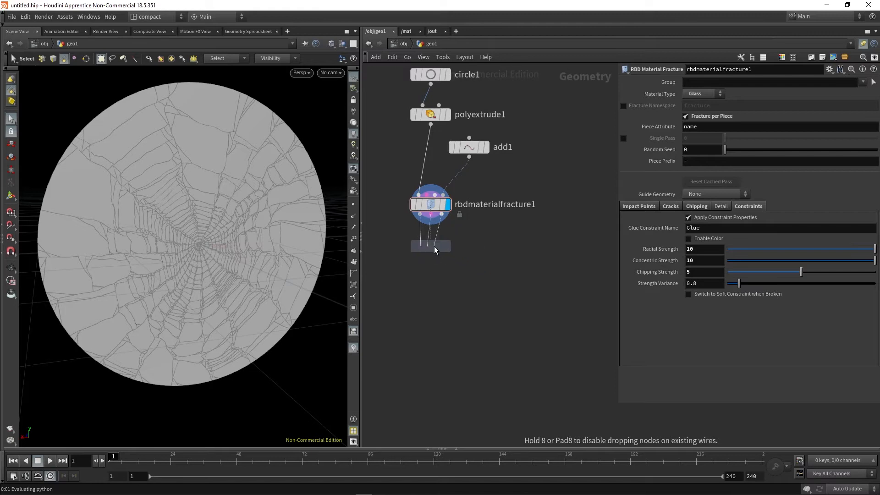
pyautogui.click(459, 258)
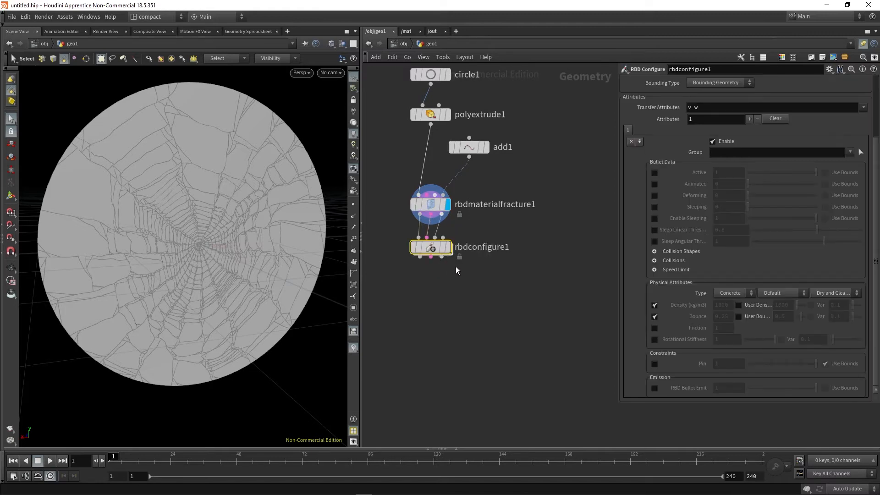
pyautogui.click(448, 247)
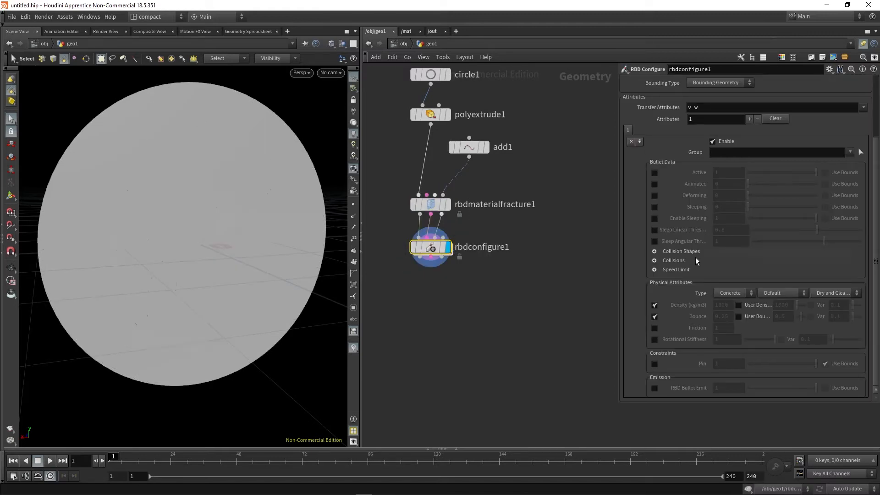
pyautogui.click(728, 292)
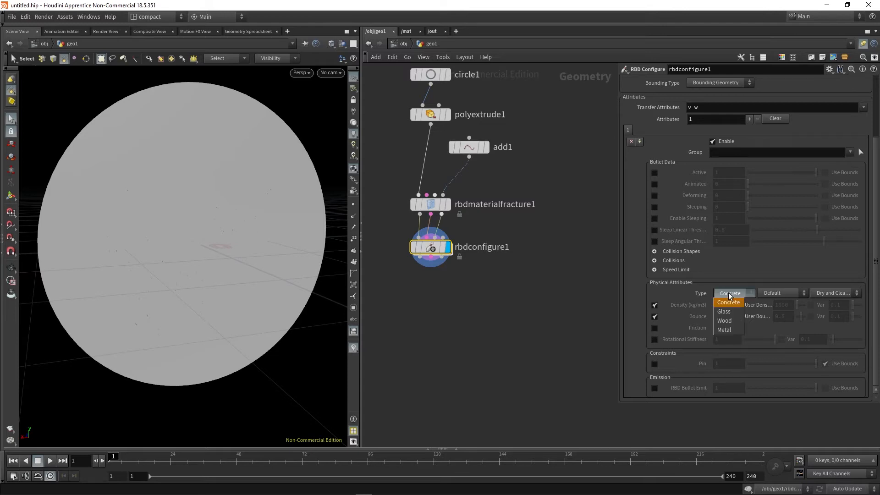
pyautogui.click(727, 305)
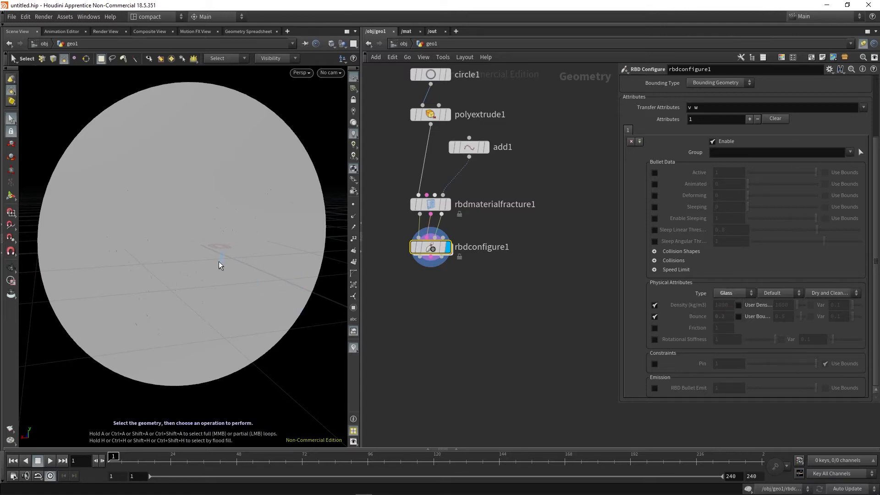
pyautogui.press('Tab')
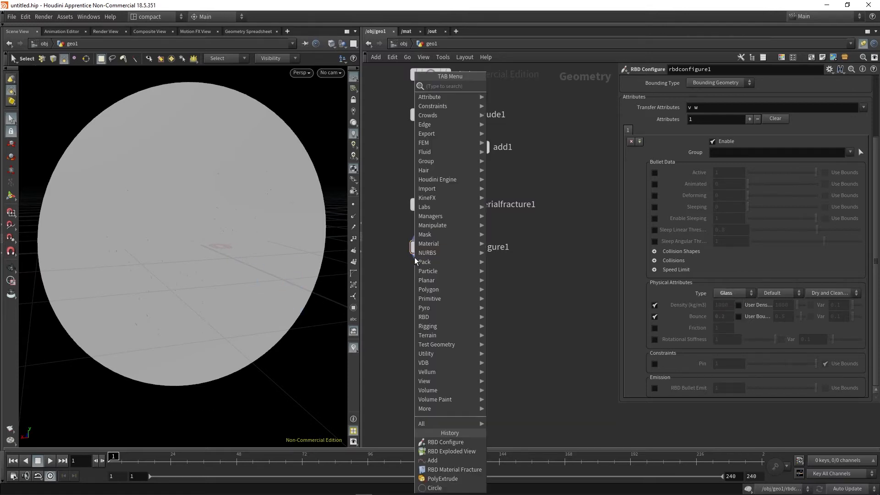
pyautogui.write('rbd')
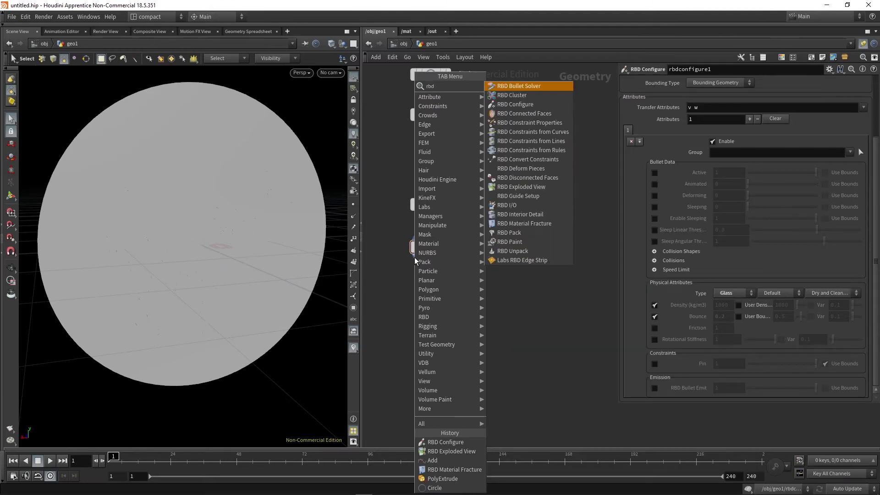
pyautogui.write('bu')
pyautogui.press('Return')
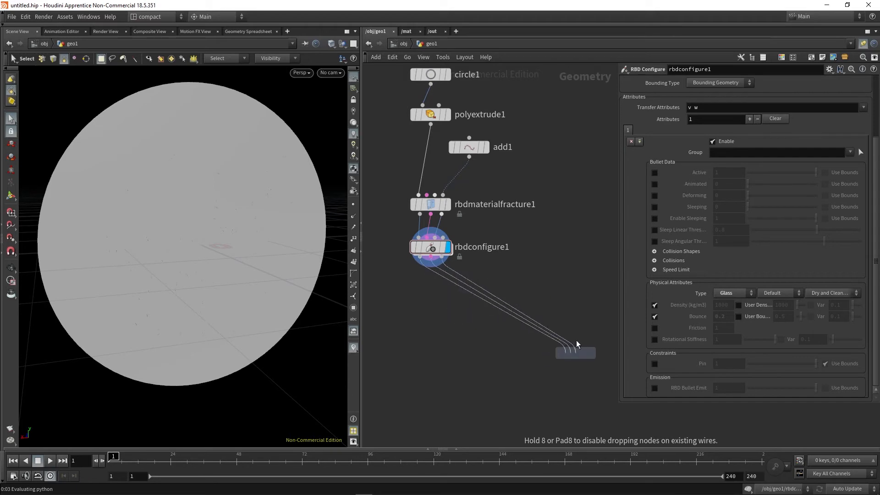
pyautogui.press('Escape')
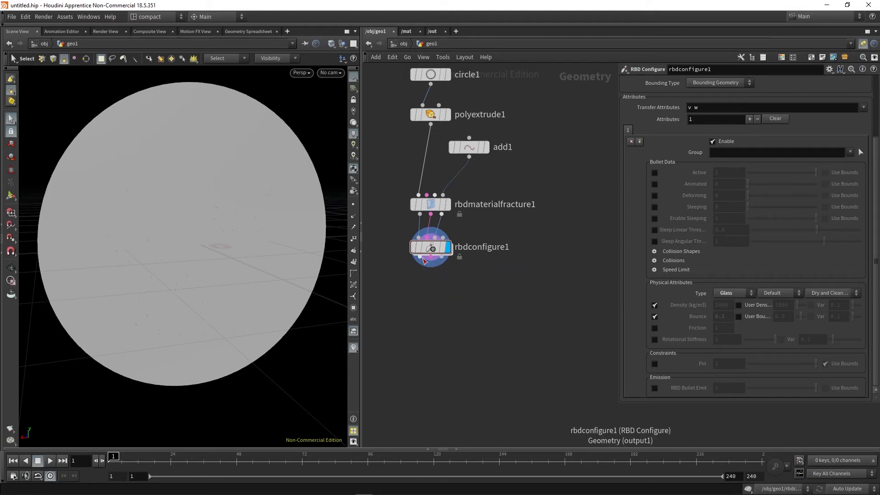
# Add an RBD Bullet Solver node below the RBD Configure node, wired to its three outputs, and display it
pyautogui.click(423, 260)
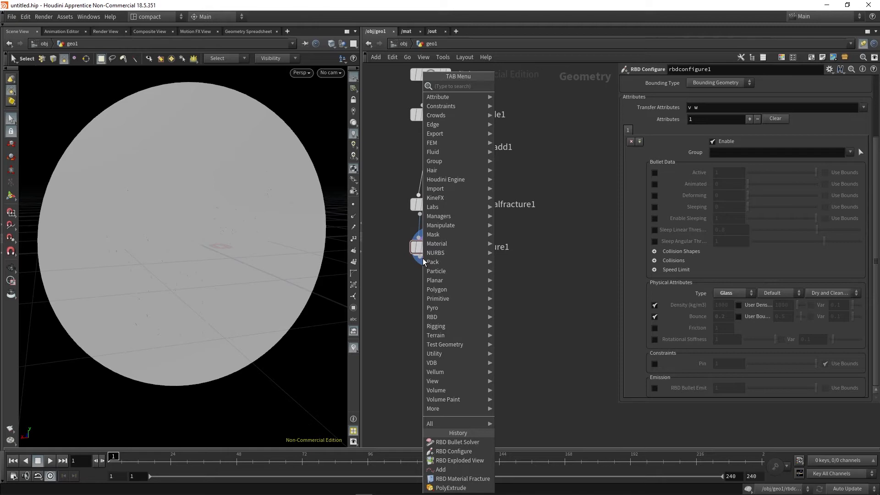
pyautogui.write('rbd')
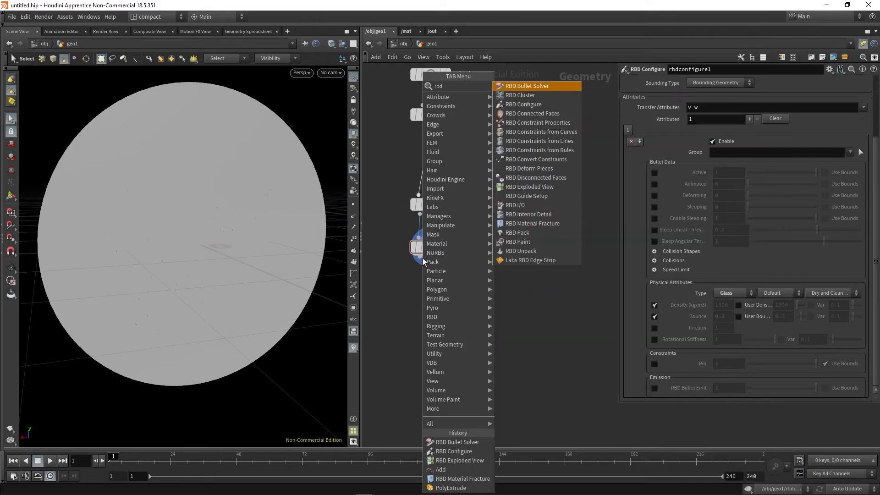
pyautogui.press('Return')
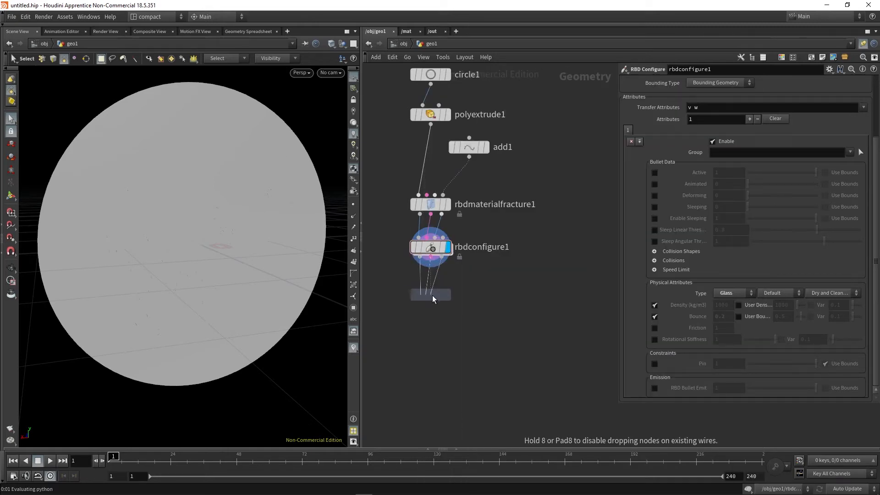
pyautogui.click(443, 300)
pyautogui.moveTo(448, 299)
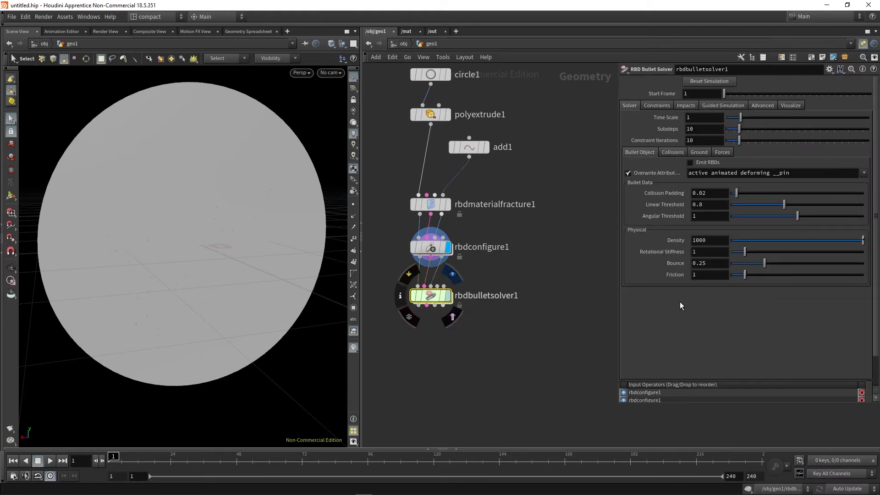
pyautogui.moveTo(238, 288)
pyautogui.keyDown('alt'); pyautogui.mouseDown()
pyautogui.moveTo(259, 269)
pyautogui.moveTo(237, 277)
pyautogui.mouseUp(); pyautogui.keyUp('alt')
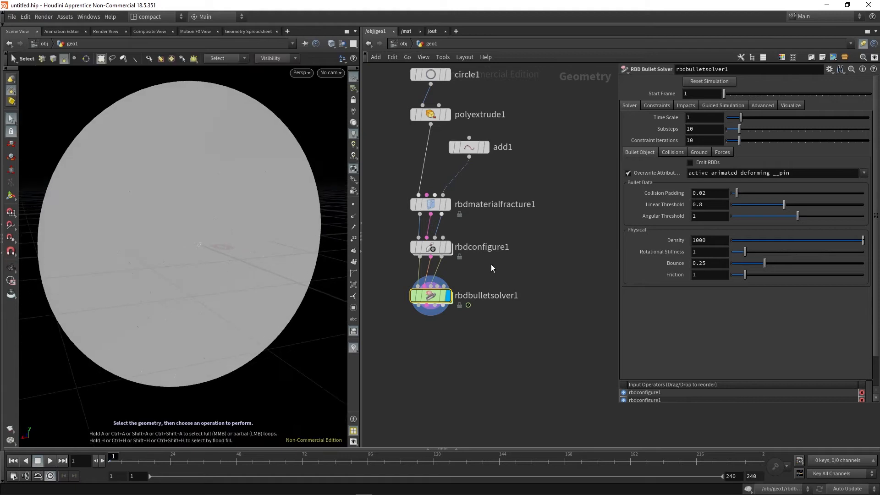
# Set the bullet solver's Substeps to 2 and its Constraint Iterations to 2
pyautogui.click(695, 130)
pyautogui.write('2')
pyautogui.press('Tab')
pyautogui.write('2')
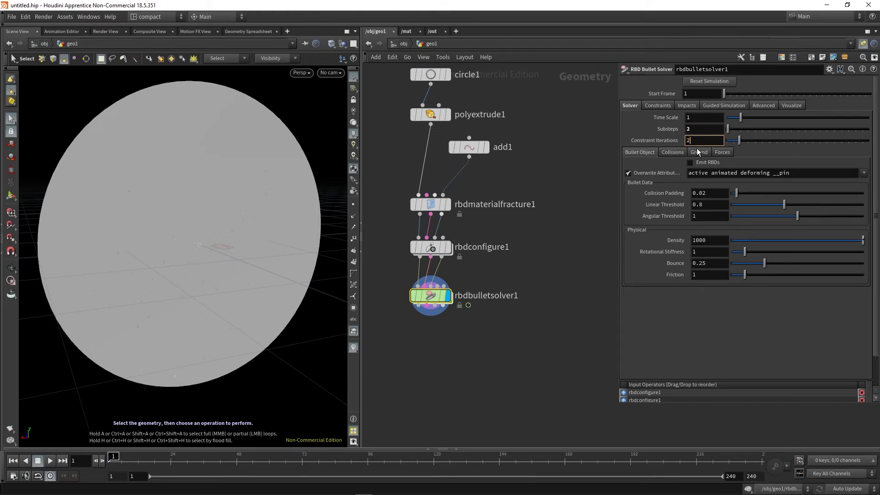
pyautogui.press('Return')
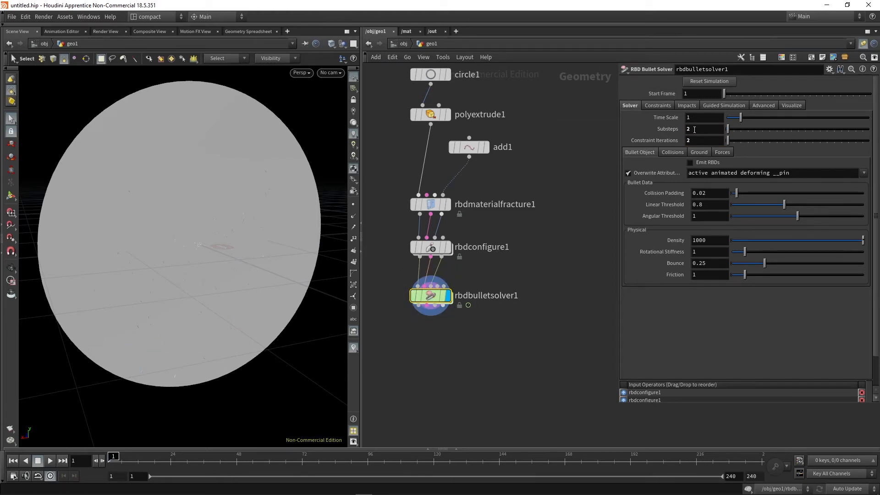
# Set the bullet solver's vertical gravity to 0
pyautogui.click(654, 106)
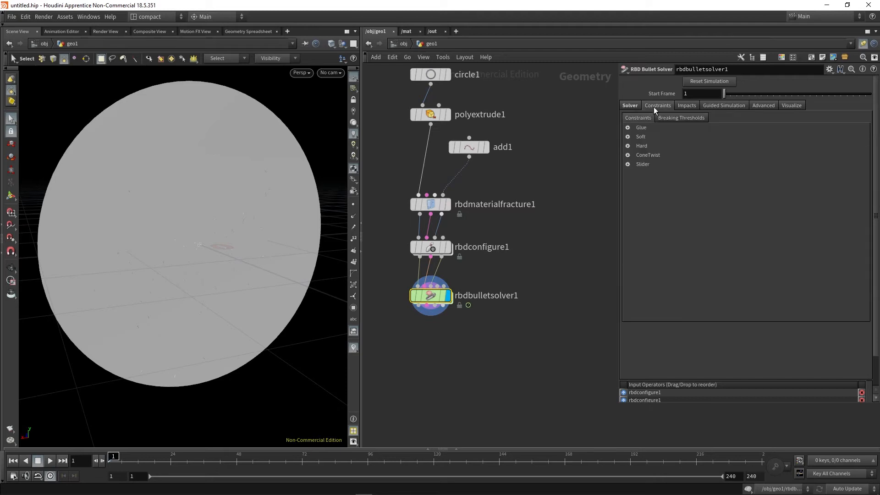
pyautogui.click(629, 105)
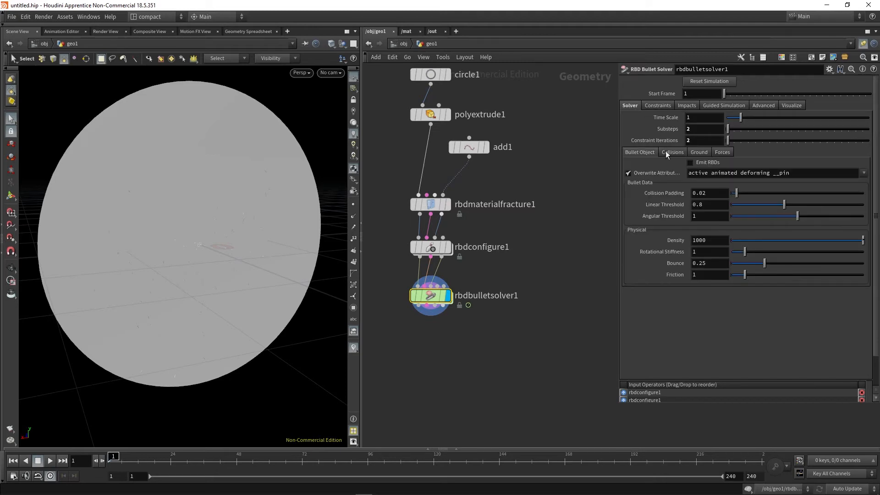
pyautogui.click(723, 152)
pyautogui.scroll(-3, 210, 257)
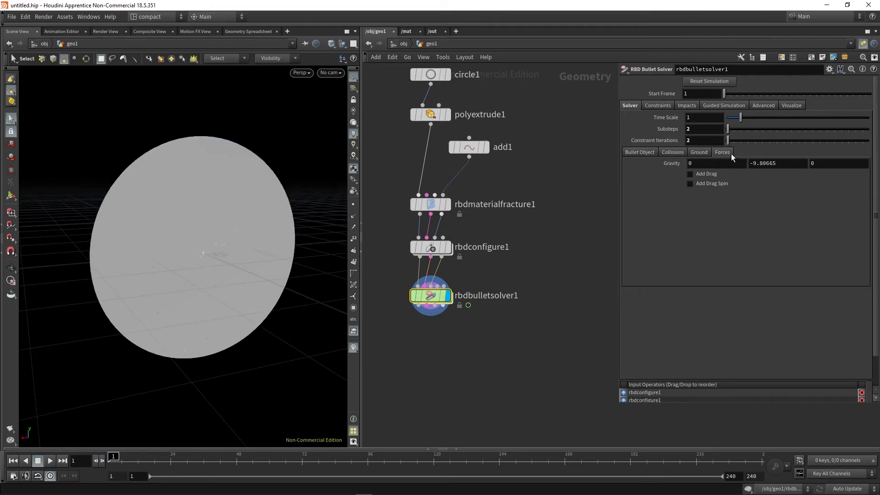
pyautogui.click(792, 167)
pyautogui.press('Return')
pyautogui.scroll(2, 218, 269)
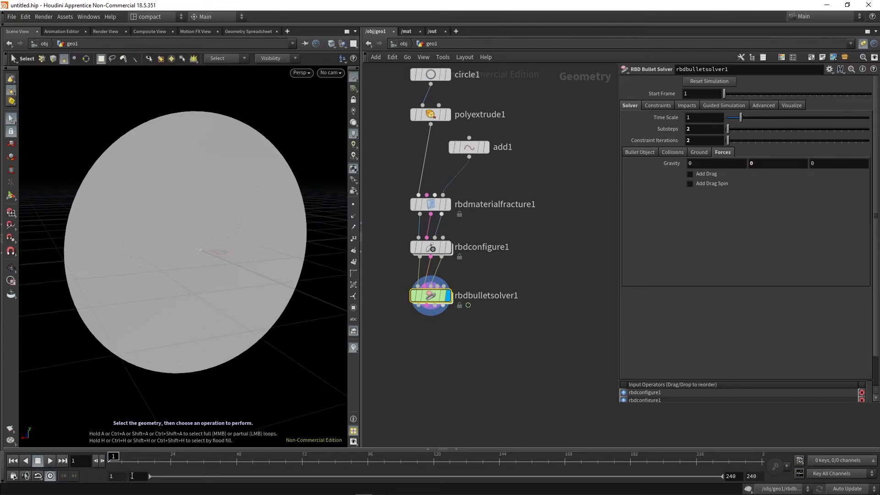
# Play the opening frames of the simulation to check how the disc behaves without gravity, and return to frame 1
pyautogui.click(46, 463)
pyautogui.click(39, 460)
pyautogui.press('Escape')
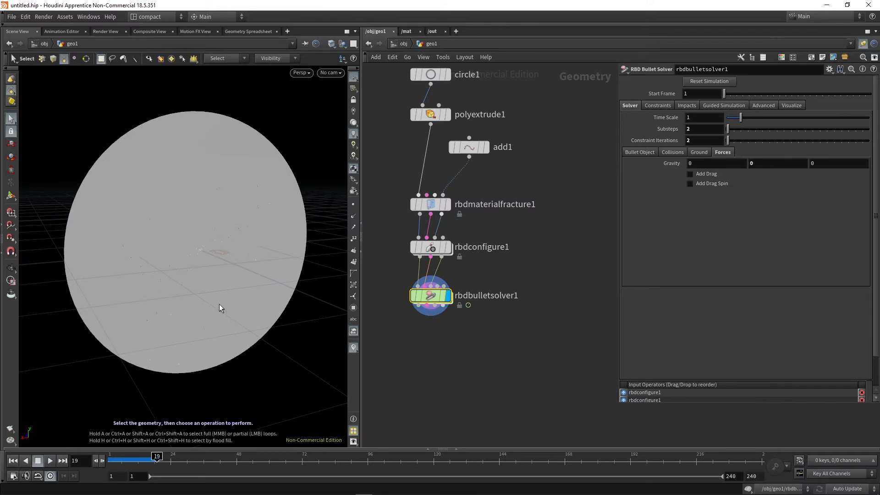
pyautogui.moveTo(219, 303); pyautogui.dragTo(177, 265)
pyautogui.press('s')
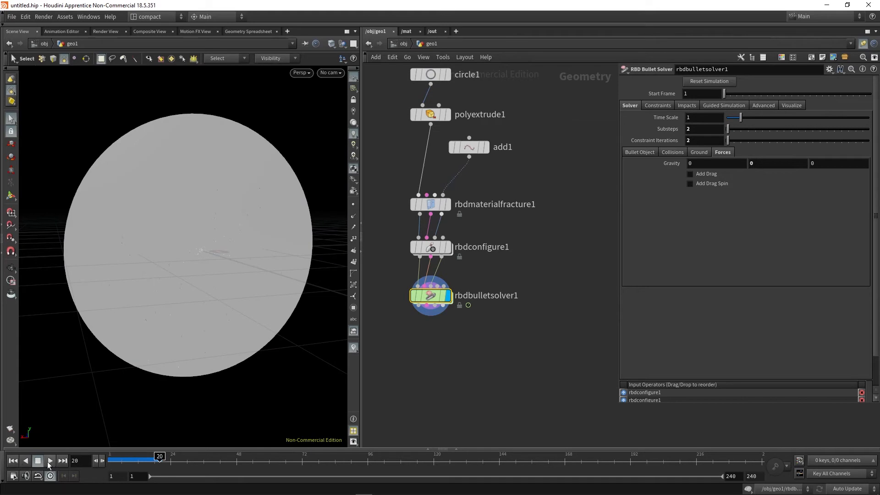
pyautogui.click(14, 461)
pyautogui.press('Escape')
pyautogui.moveTo(226, 248); pyautogui.dragTo(269, 285)
pyautogui.press('s')
pyautogui.press('Escape')
pyautogui.keyDown('alt'); pyautogui.moveTo(269, 285); pyautogui.dragTo(229, 286, button='middle'); pyautogui.keyUp('alt')
pyautogui.keyDown('alt'); pyautogui.moveTo(229, 287); pyautogui.dragTo(222, 280, button='right'); pyautogui.keyUp('alt')
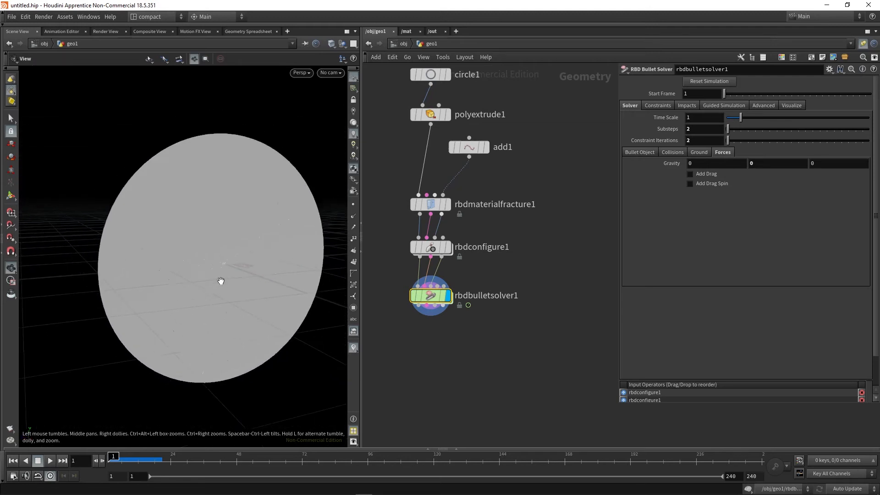
# Add a Tube node beside the fracture network and display it
pyautogui.moveTo(586, 252); pyautogui.dragTo(567, 243, button='middle')
pyautogui.click(557, 223)
pyautogui.press('Tab')
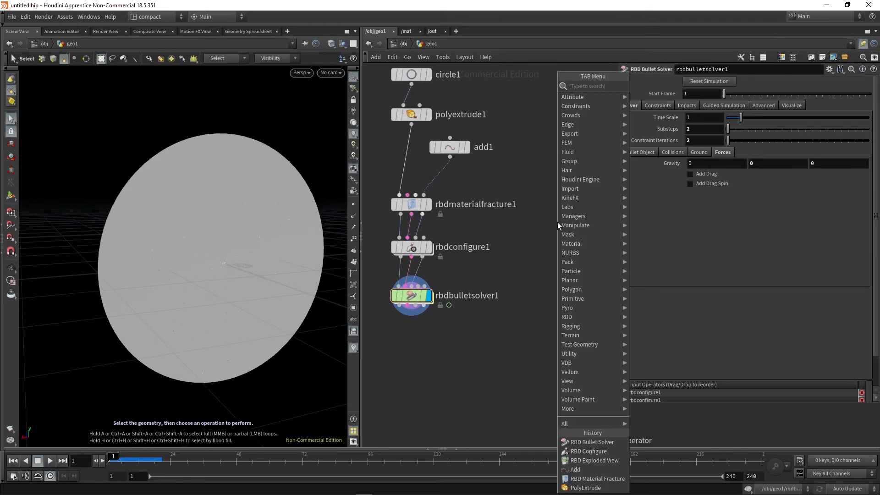
pyautogui.write('tube')
pyautogui.press('Return')
pyautogui.click(557, 221)
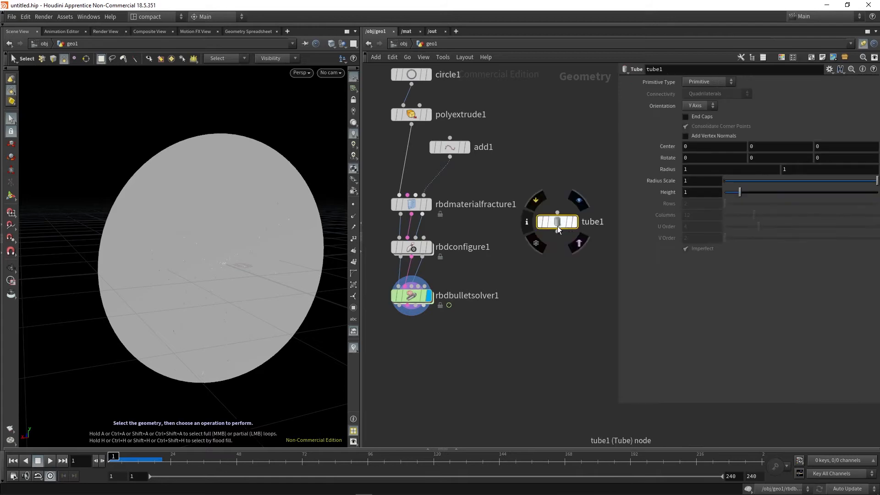
pyautogui.click(573, 222)
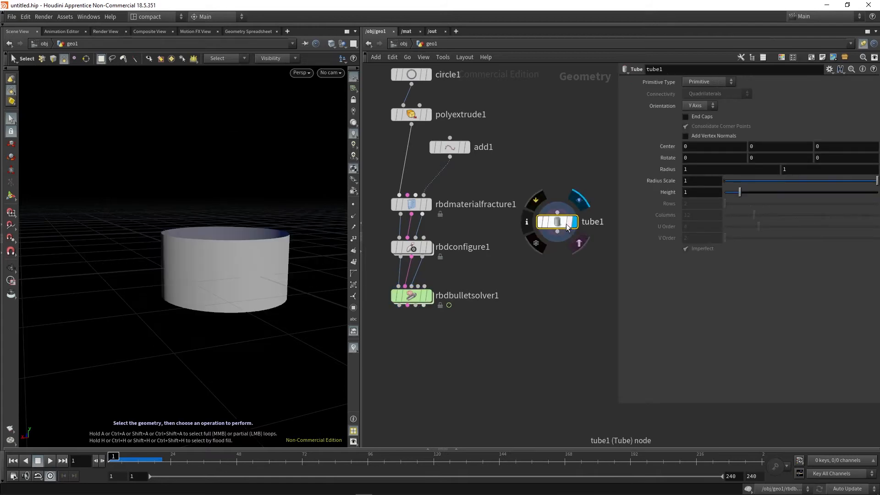
# Change the tube's primitive type to Polygon and enable its end caps
pyautogui.click(704, 82)
pyautogui.click(708, 97)
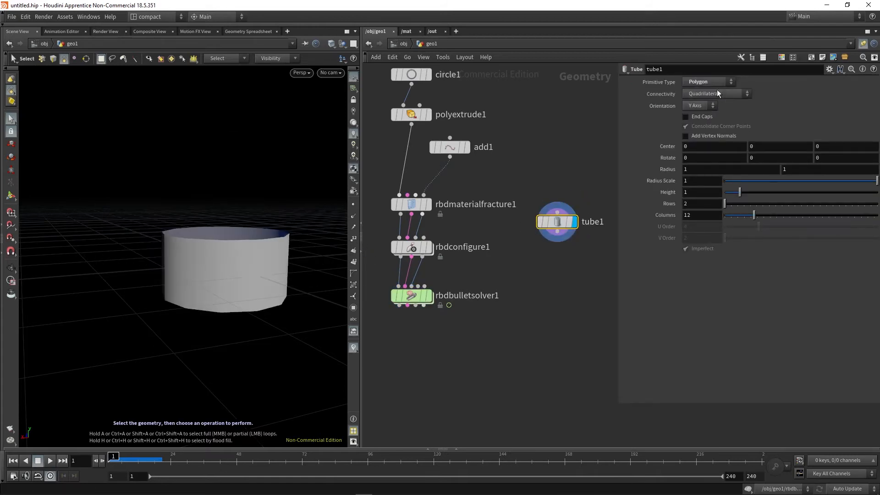
pyautogui.click(701, 117)
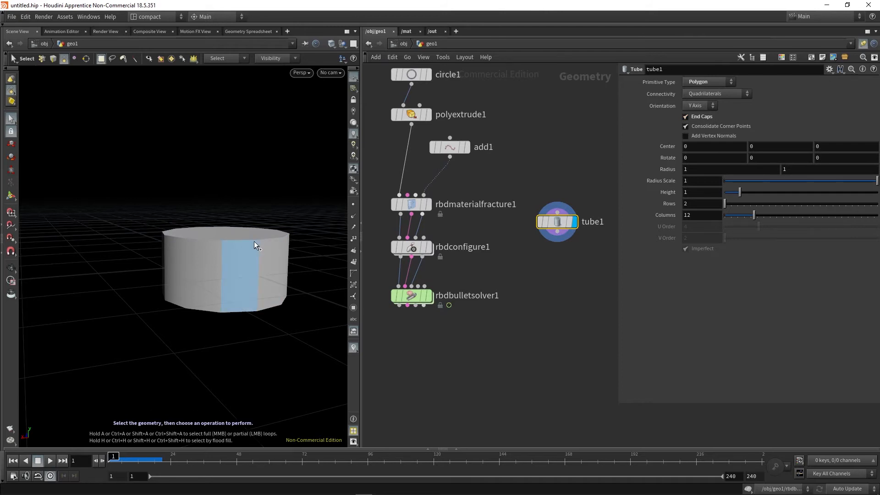
pyautogui.moveTo(254, 241); pyautogui.dragTo(262, 279)
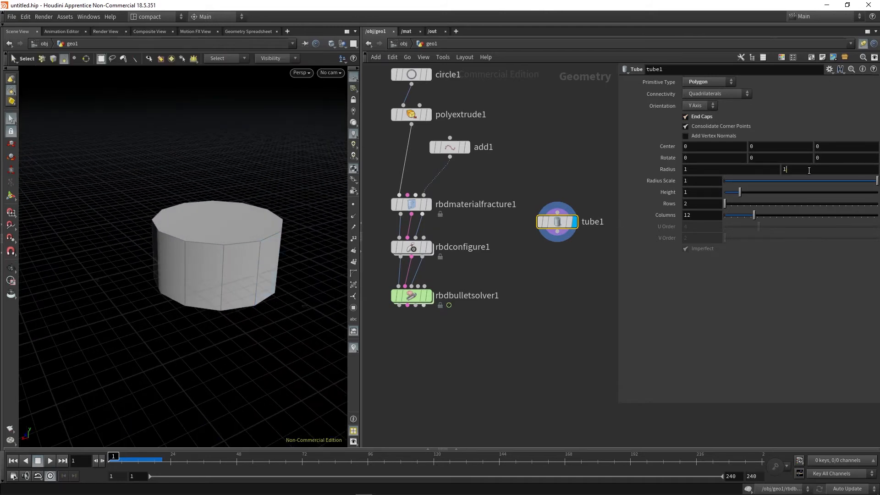
# Shape the tube into a dense cone with second radius 0, Radius Scale 0.327, and 50 rows and columns
pyautogui.moveTo(809, 170); pyautogui.dragTo(766, 182)
pyautogui.write('0')
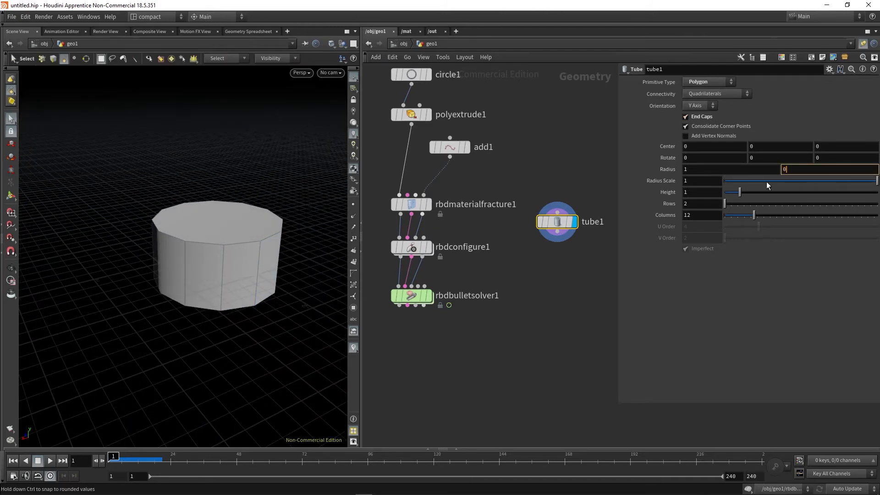
pyautogui.press('Return')
pyautogui.press('Escape')
pyautogui.moveTo(252, 274); pyautogui.dragTo(246, 256)
pyautogui.press('s')
pyautogui.moveTo(830, 181); pyautogui.dragTo(877, 202)
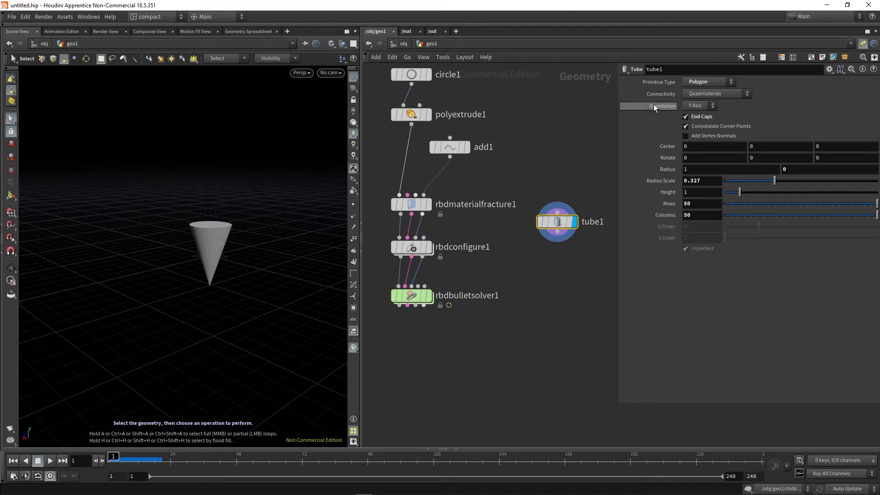
# Orient the cone along the Z Axis
pyautogui.click(687, 105)
pyautogui.click(695, 135)
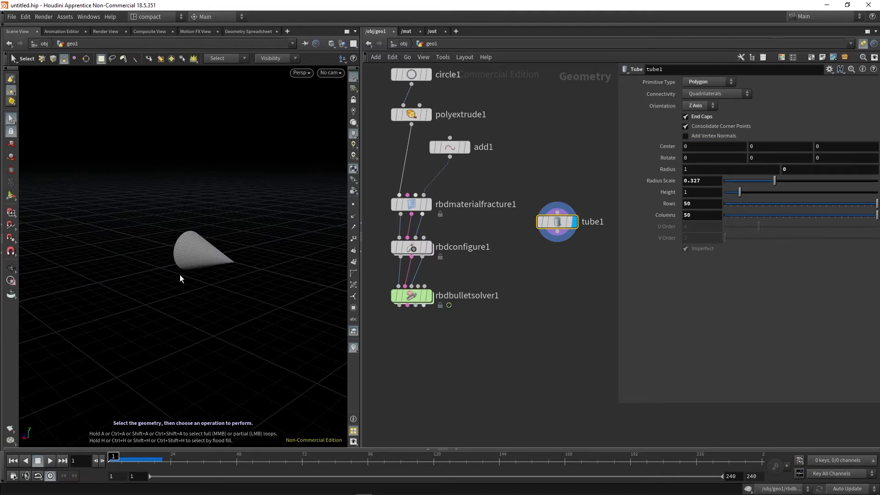
pyautogui.press('Escape')
pyautogui.moveTo(180, 275); pyautogui.dragTo(137, 234)
pyautogui.scroll(-2, 442, 301)
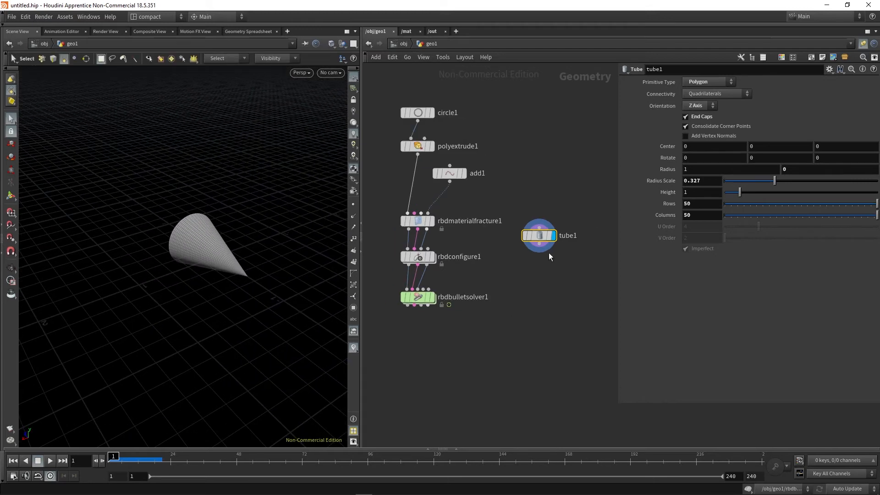
# Add a Mountain node after the tube and display it
pyautogui.press('Tab')
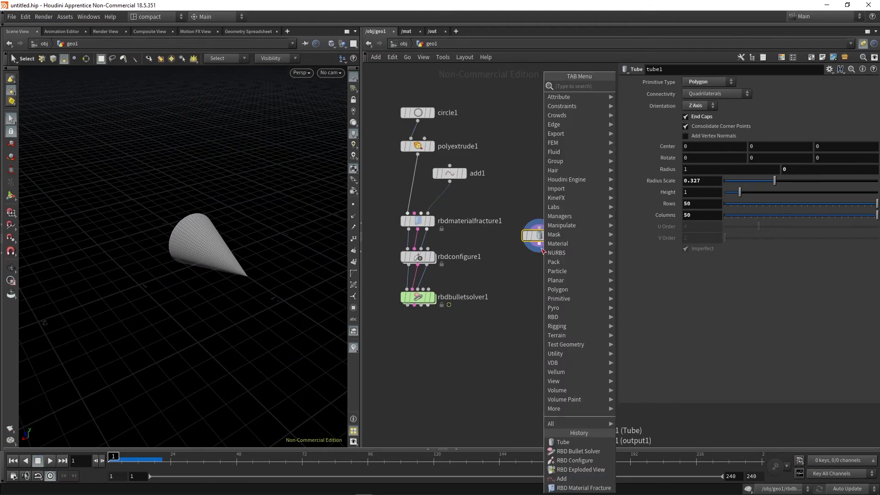
pyautogui.write('moun')
pyautogui.press('Return')
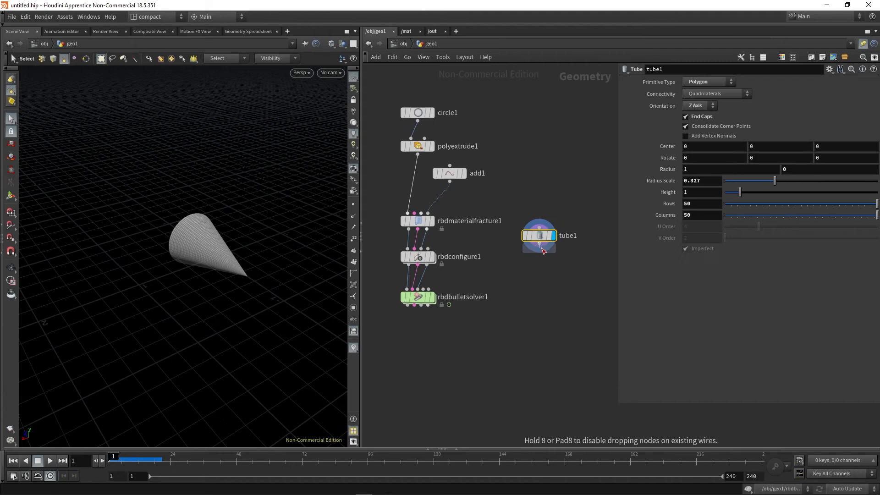
pyautogui.click(544, 266)
pyautogui.click(558, 269)
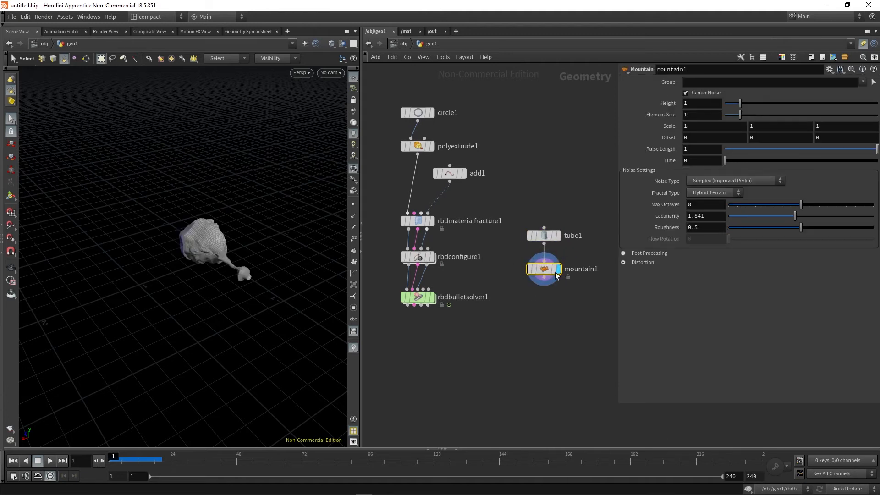
pyautogui.keyDown('shift'); pyautogui.moveTo(547, 271); pyautogui.dragTo(552, 253); pyautogui.keyUp('shift')
# Set the Mountain noise to Height 0.57, Element Size 0.45 and X Offset 0.6
pyautogui.keyDown('alt'); pyautogui.moveTo(202, 268); pyautogui.dragTo(299, 265); pyautogui.keyUp('alt')
pyautogui.press('s')
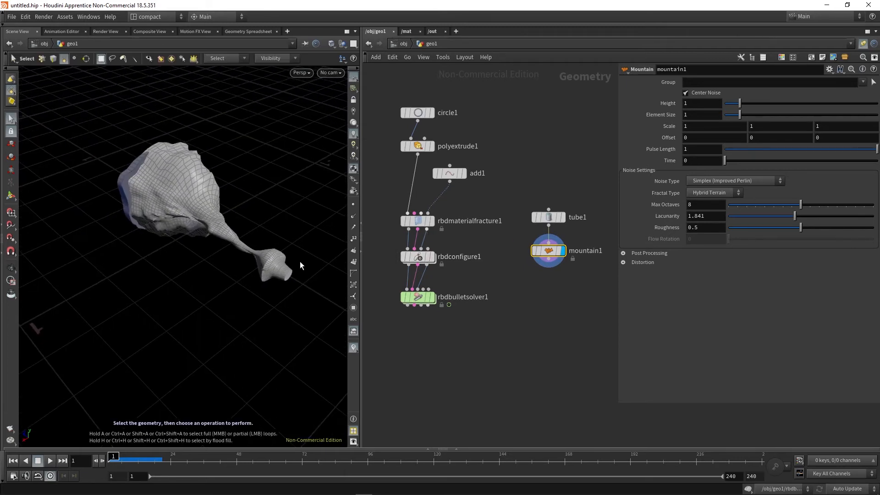
pyautogui.scroll(1, 532, 256)
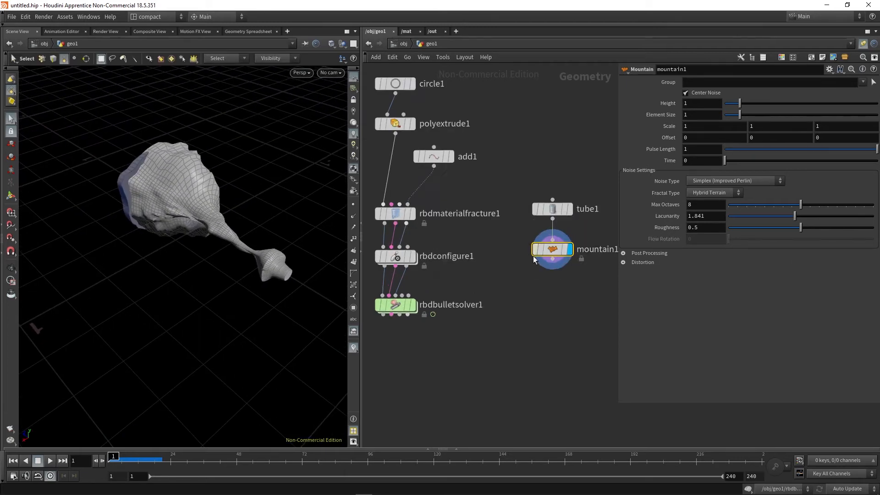
pyautogui.keyDown('alt'); pyautogui.moveTo(267, 258); pyautogui.dragTo(299, 240); pyautogui.keyUp('alt')
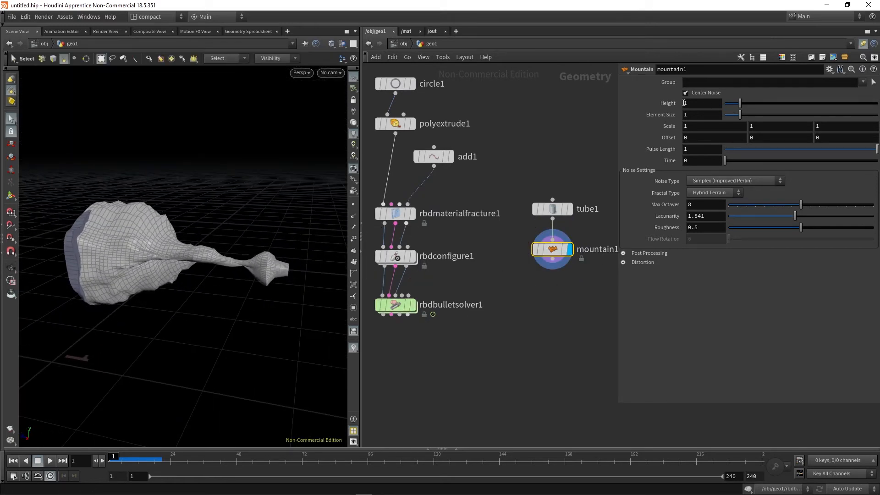
pyautogui.moveTo(739, 115)
pyautogui.mouseDown()
pyautogui.moveTo(732, 118)
pyautogui.moveTo(733, 105)
pyautogui.mouseUp()
pyautogui.moveTo(706, 139); pyautogui.dragTo(734, 143, button='middle')
pyautogui.keyDown('alt'); pyautogui.moveTo(253, 292); pyautogui.dragTo(231, 255); pyautogui.keyUp('alt')
pyautogui.press('s')
pyautogui.moveTo(562, 295); pyautogui.dragTo(540, 262, button='middle')
pyautogui.keyDown('alt'); pyautogui.moveTo(271, 284); pyautogui.dragTo(183, 242); pyautogui.keyUp('alt')
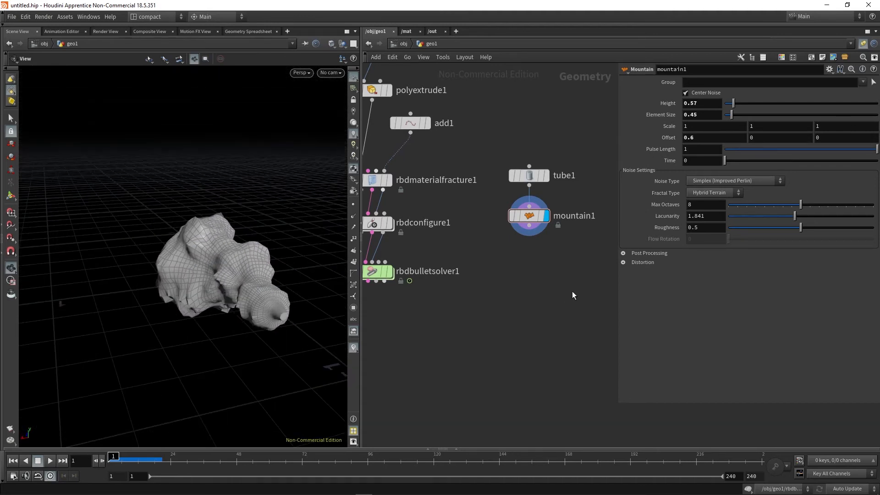
# Template the polyextrude1 disc so its outline shows alongside the noisy cone for comparing their sizes
pyautogui.scroll(-1, 571, 292)
pyautogui.moveTo(513, 328); pyautogui.dragTo(528, 387, button='middle')
pyautogui.scroll(1, 429, 181)
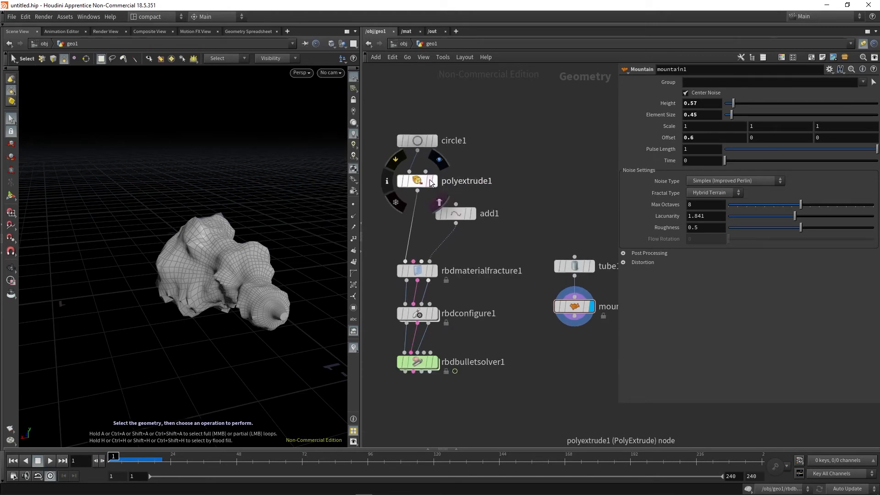
pyautogui.click(430, 180)
pyautogui.keyDown('alt'); pyautogui.moveTo(237, 285); pyautogui.dragTo(264, 294); pyautogui.keyUp('alt')
pyautogui.keyDown('alt'); pyautogui.moveTo(263, 295); pyautogui.dragTo(117, 312, button='right'); pyautogui.keyUp('alt')
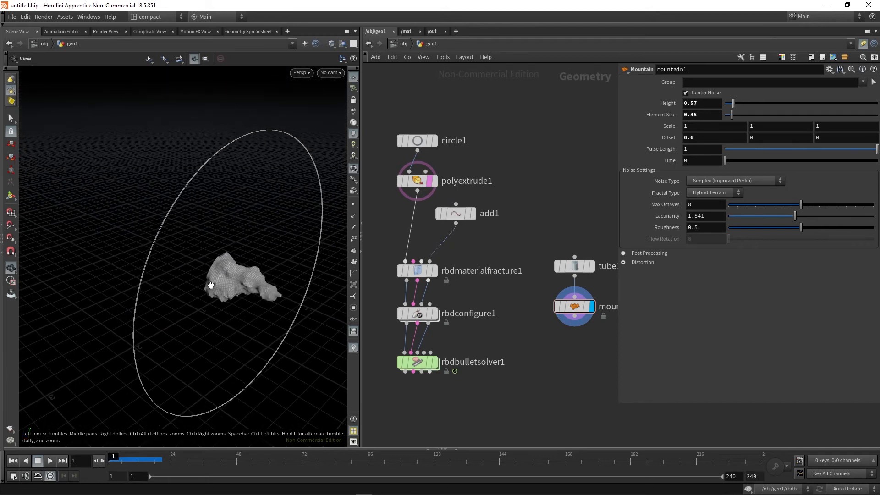
pyautogui.keyDown('alt'); pyautogui.moveTo(211, 285); pyautogui.dragTo(237, 281); pyautogui.keyUp('alt')
pyautogui.keyDown('alt'); pyautogui.moveTo(237, 324); pyautogui.dragTo(226, 297); pyautogui.keyUp('alt')
pyautogui.moveTo(571, 367); pyautogui.dragTo(526, 303, button='middle')
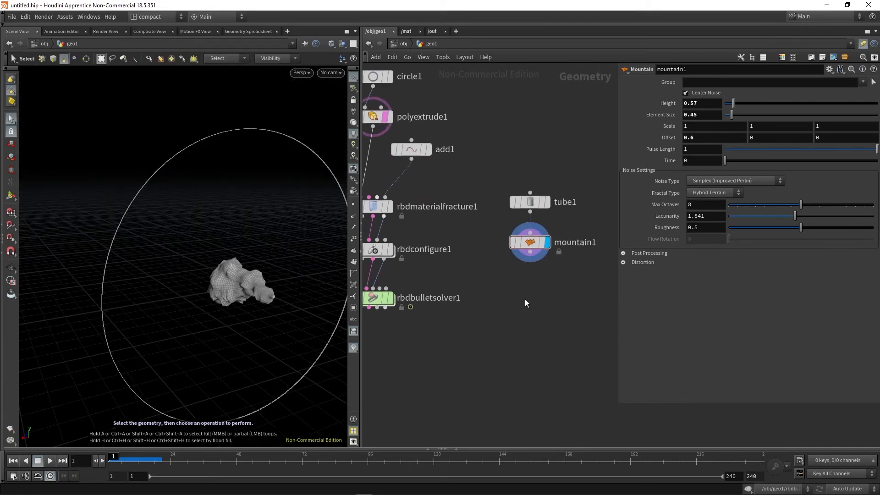
# Add a Transform node after the Mountain node and display it
pyautogui.press('Tab')
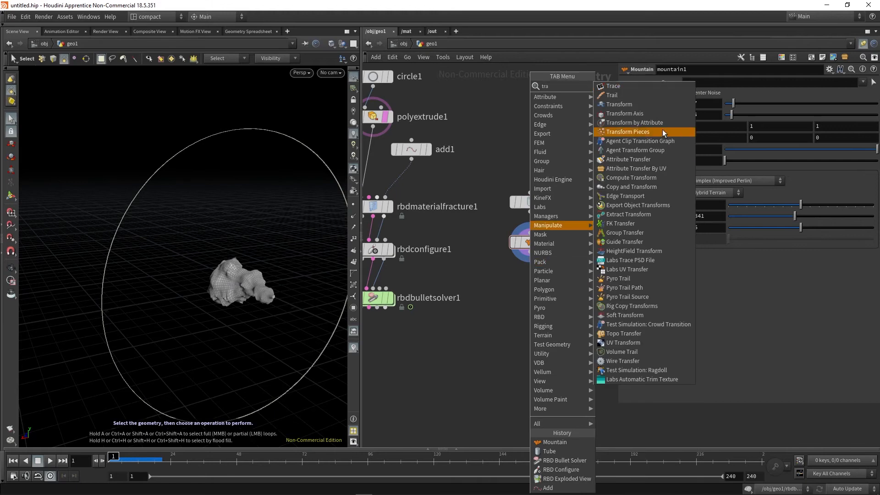
pyautogui.click(639, 104)
pyautogui.click(530, 281)
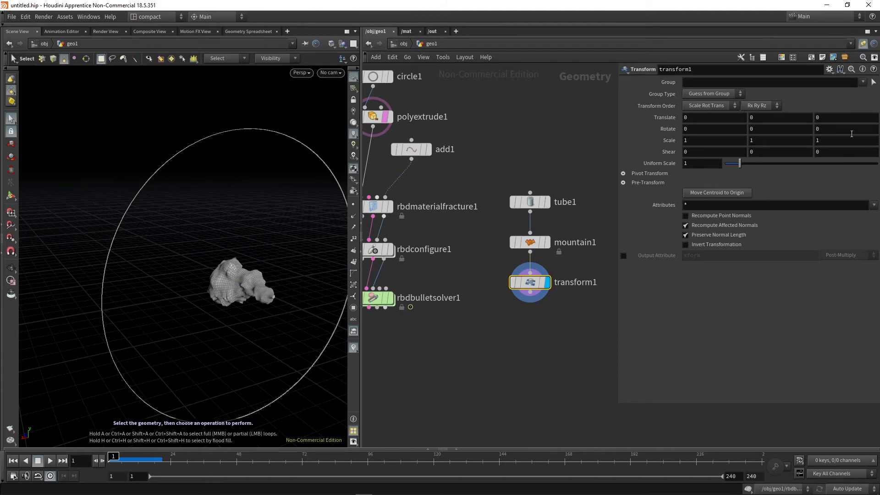
# Scale the noisy cone uniformly to 3.84 and translate it 2.7 along Z, in front of the disc
pyautogui.moveTo(824, 117)
pyautogui.mouseDown(button='middle')
pyautogui.moveTo(852, 118)
pyautogui.moveTo(822, 127)
pyautogui.mouseUp(button='middle')
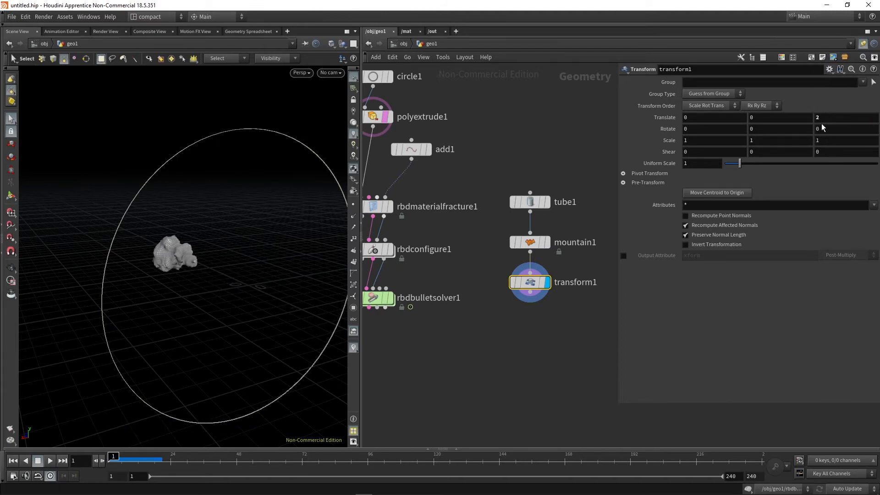
pyautogui.moveTo(742, 165); pyautogui.dragTo(775, 172)
pyautogui.keyDown('alt'); pyautogui.moveTo(260, 301); pyautogui.dragTo(232, 283); pyautogui.keyUp('alt')
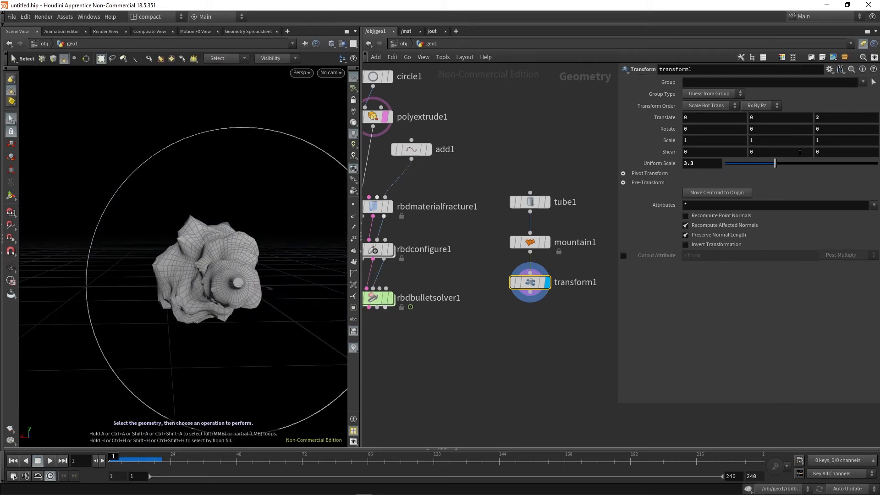
pyautogui.moveTo(775, 167); pyautogui.dragTo(784, 166)
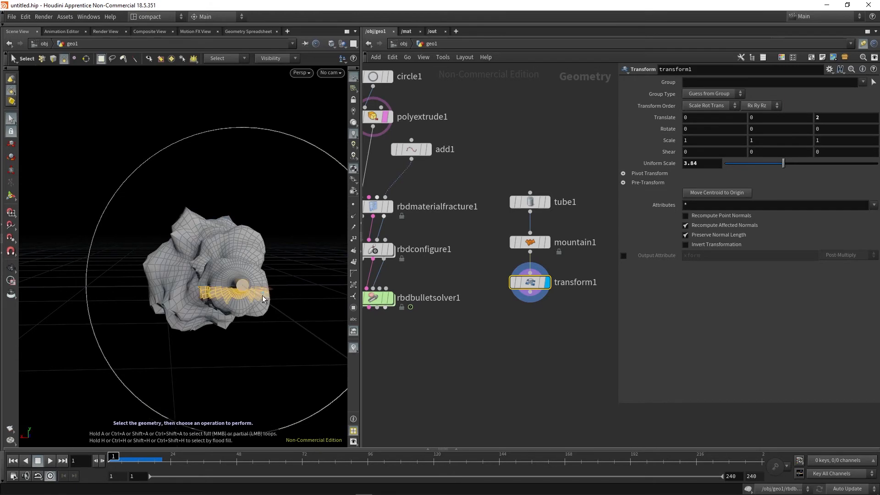
pyautogui.keyDown('alt'); pyautogui.moveTo(200, 291); pyautogui.dragTo(238, 373); pyautogui.keyUp('alt')
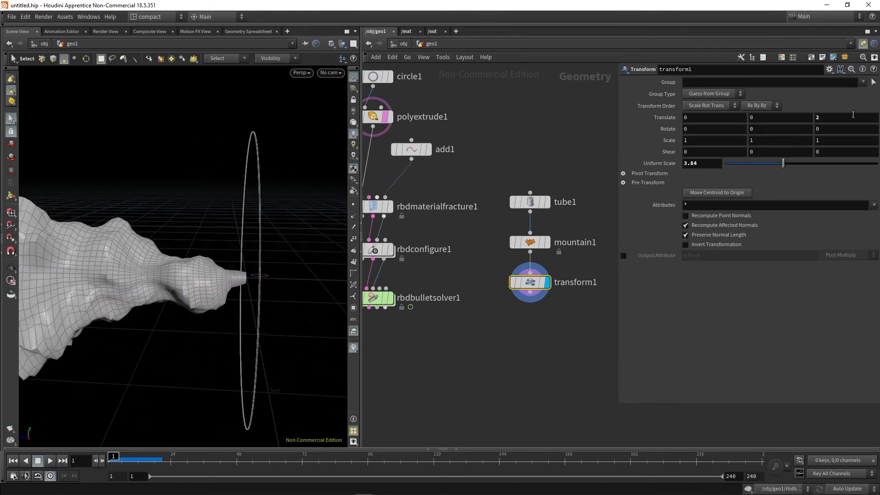
pyautogui.moveTo(830, 118); pyautogui.dragTo(870, 120, button='middle')
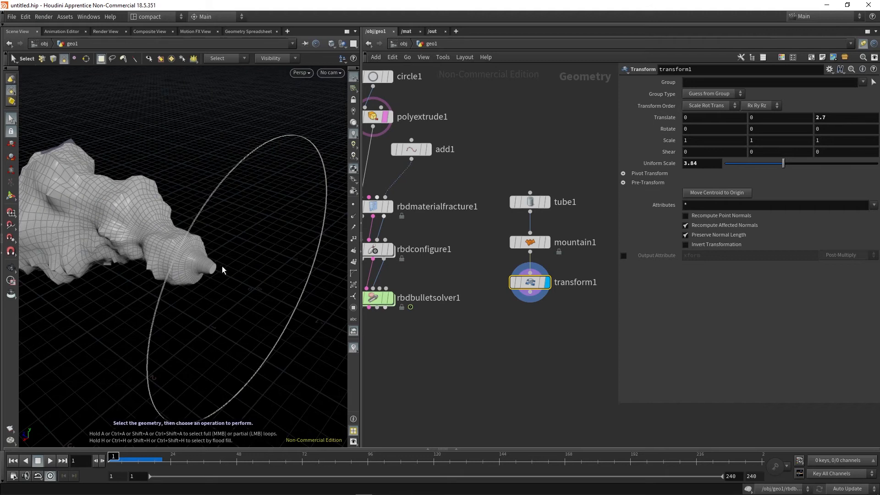
pyautogui.keyDown('alt'); pyautogui.moveTo(223, 270); pyautogui.dragTo(257, 261); pyautogui.keyUp('alt')
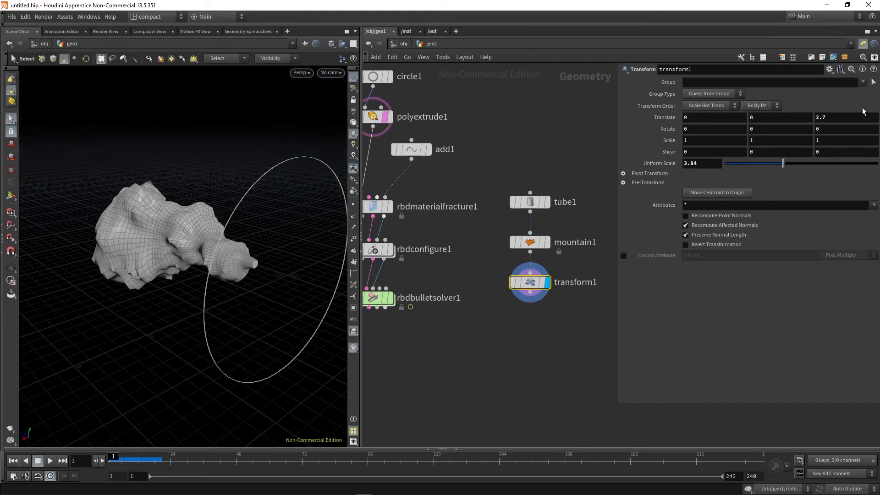
# Keyframe the Transform node's Z translation of 2.7 at frame 1
pyautogui.keyDown('alt'); pyautogui.click(834, 116); pyautogui.keyUp('alt')
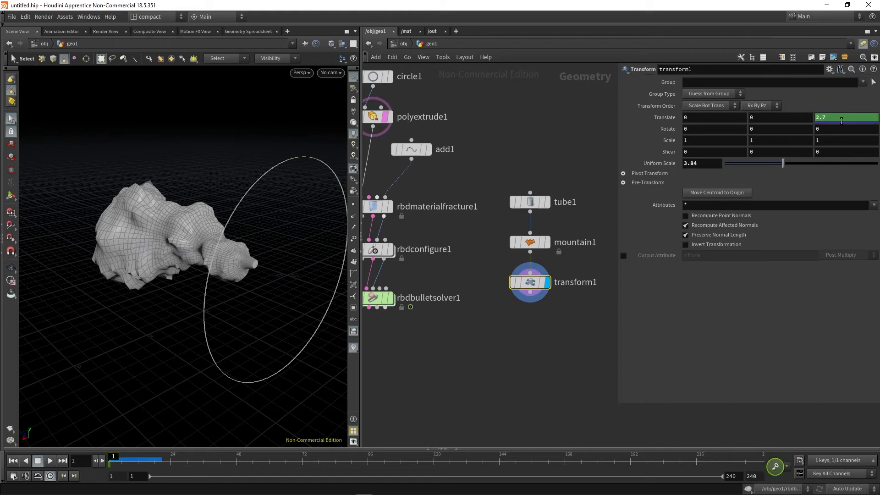
pyautogui.rightClick(832, 118)
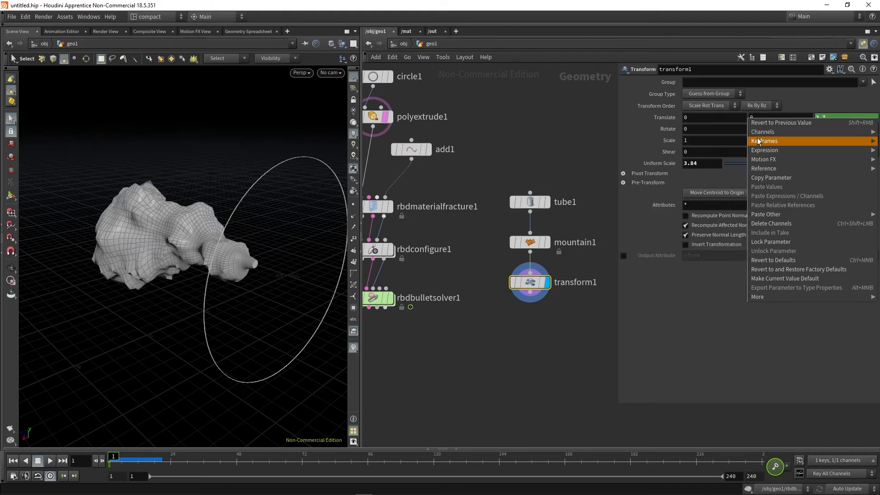
pyautogui.moveTo(759, 141)
pyautogui.click(714, 385)
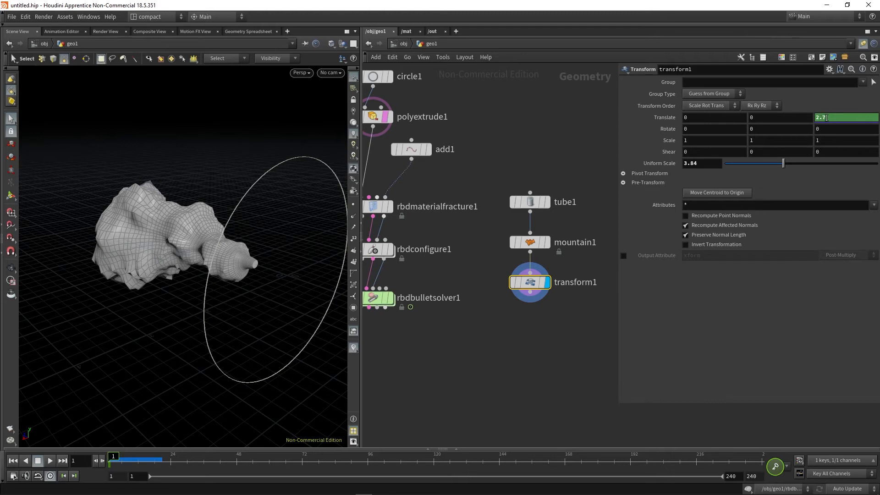
# Keyframe the Transform node's Z translation at -4.4 on frame 120, and return to frame 1
pyautogui.keyDown('alt'); pyautogui.moveTo(155, 296); pyautogui.dragTo(184, 301); pyautogui.keyUp('alt')
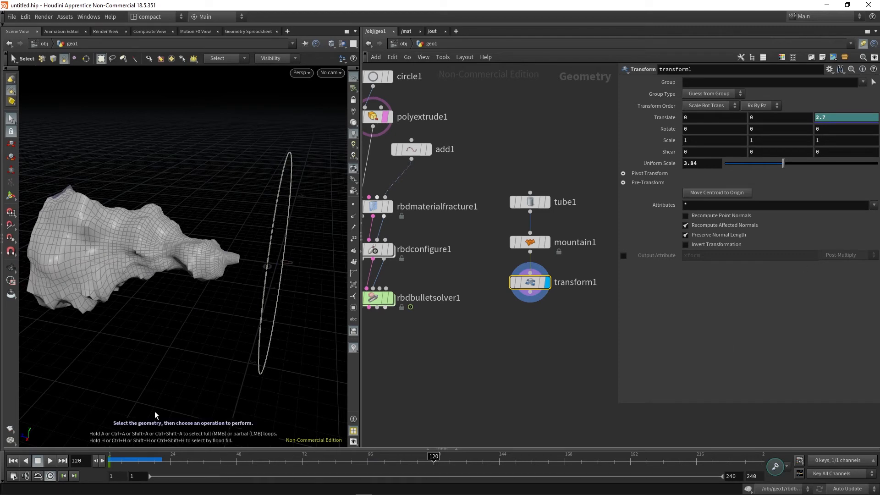
pyautogui.moveTo(834, 118); pyautogui.dragTo(550, 156, button='middle')
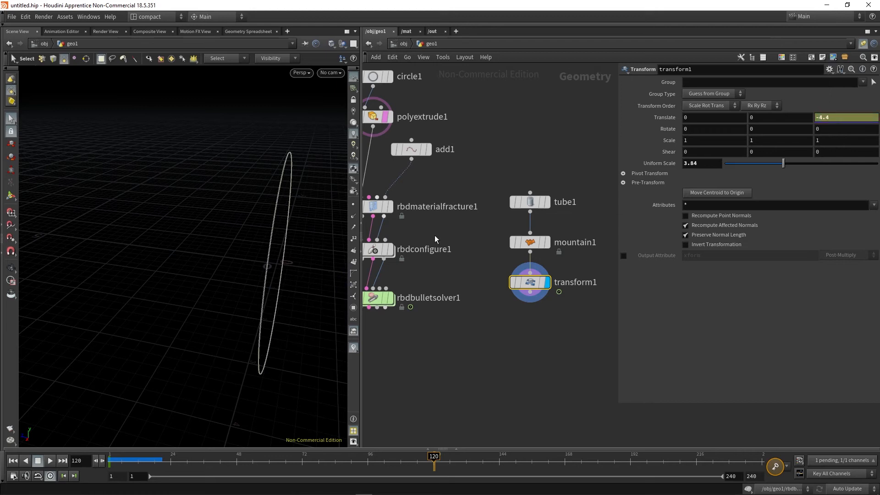
pyautogui.keyDown('alt'); pyautogui.moveTo(211, 301); pyautogui.dragTo(115, 280); pyautogui.keyUp('alt')
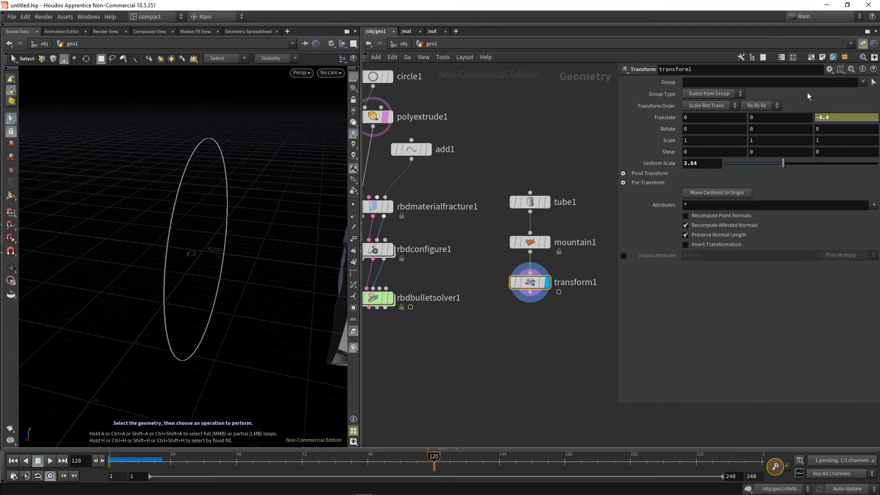
pyautogui.keyDown('alt'); pyautogui.moveTo(291, 264); pyautogui.dragTo(186, 250); pyautogui.keyUp('alt')
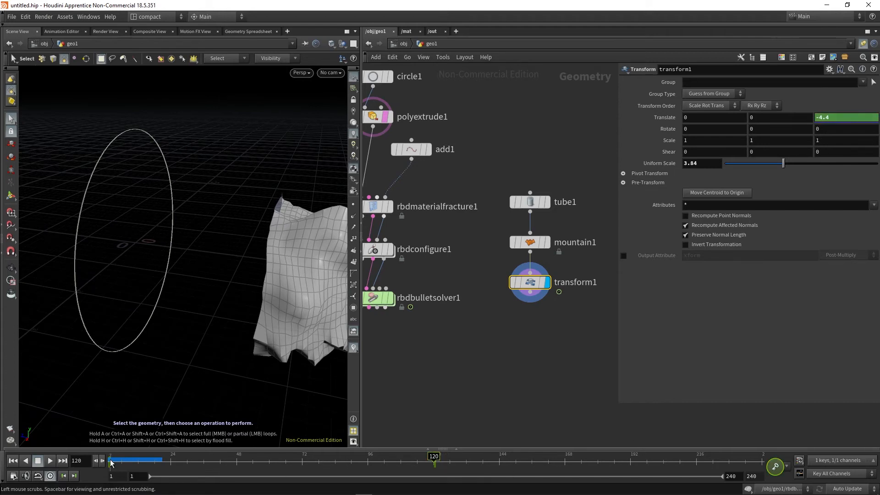
pyautogui.moveTo(424, 458); pyautogui.dragTo(92, 460)
# Move the rbdbulletsolver1 node lower and connect transform1 to its Collision Geometry input
pyautogui.scroll(-3, 514, 334)
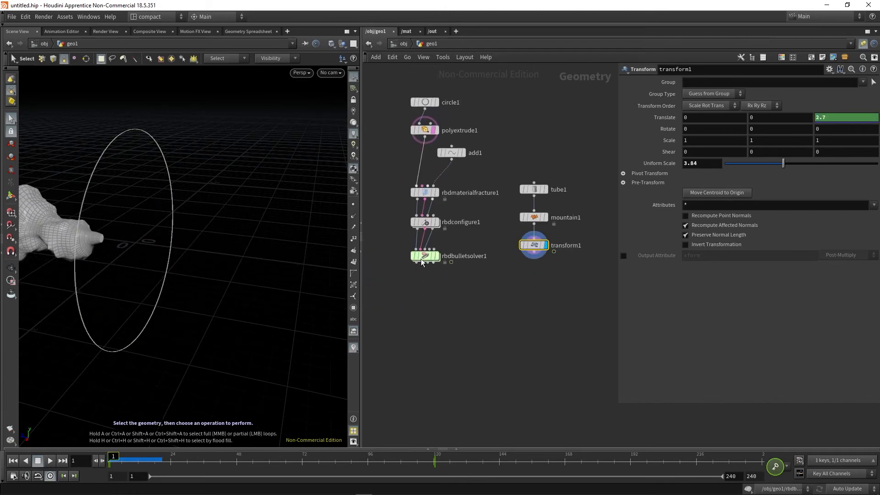
pyautogui.moveTo(422, 262); pyautogui.dragTo(422, 304)
pyautogui.scroll(3, 478, 280)
pyautogui.click(494, 275)
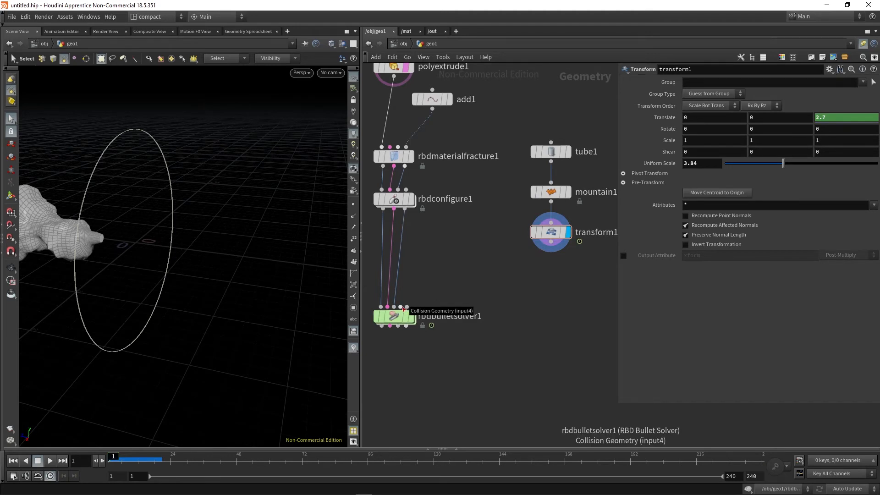
pyautogui.moveTo(402, 307); pyautogui.dragTo(541, 251)
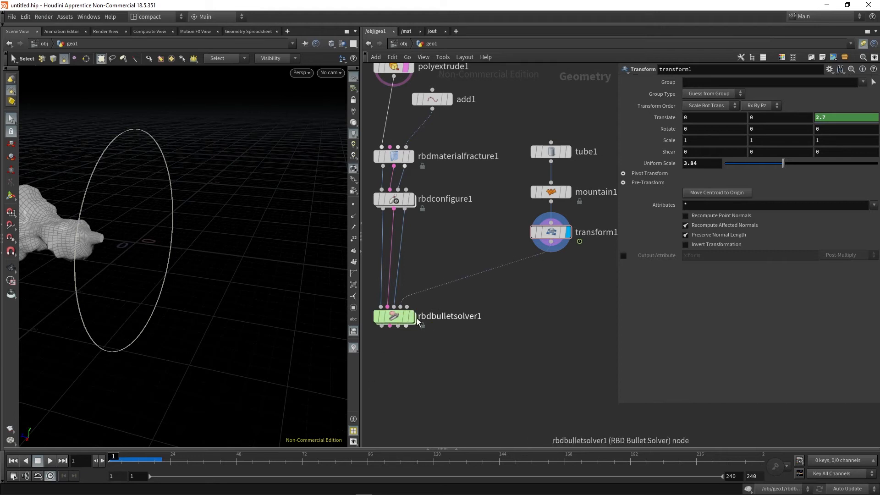
# Display the rbdbulletsolver1 result and bring up the solver's parameters while viewing the disc and collider
pyautogui.click(411, 317)
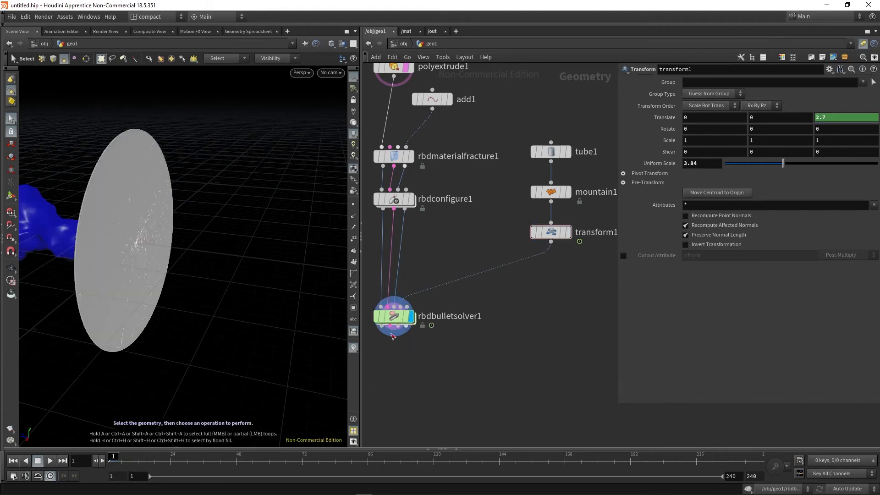
pyautogui.press('Escape')
pyautogui.moveTo(143, 304); pyautogui.dragTo(228, 290)
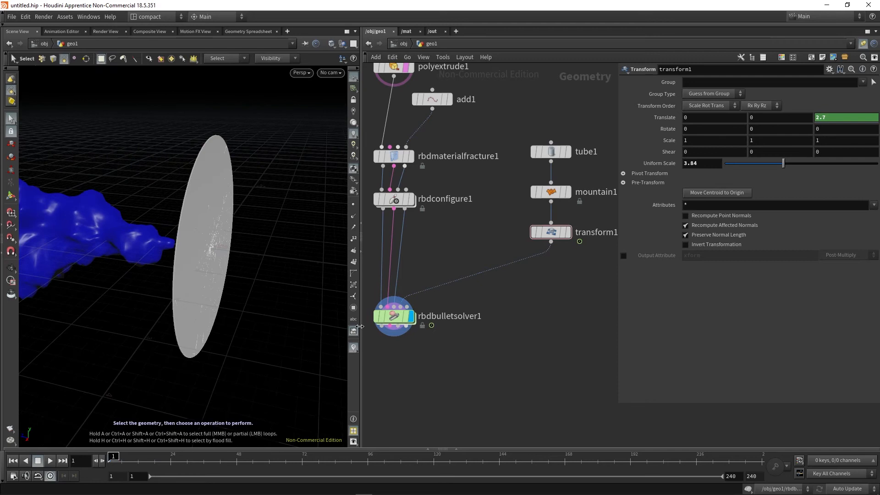
pyautogui.keyDown('alt'); pyautogui.moveTo(167, 261); pyautogui.dragTo(116, 209); pyautogui.keyUp('alt')
pyautogui.keyDown('alt'); pyautogui.moveTo(135, 256); pyautogui.dragTo(193, 229); pyautogui.keyUp('alt')
pyautogui.moveTo(551, 395); pyautogui.dragTo(383, 285)
pyautogui.keyDown('alt'); pyautogui.moveTo(263, 257); pyautogui.dragTo(218, 268); pyautogui.keyUp('alt')
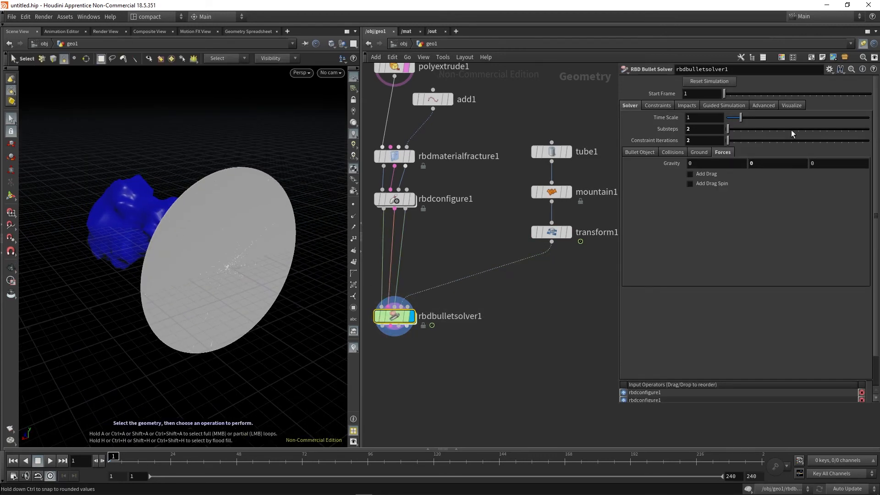
pyautogui.keyDown('alt'); pyautogui.moveTo(243, 269); pyautogui.dragTo(251, 252); pyautogui.keyUp('alt')
# Toggle the solver's Show Collision guide off and on, and play the simulation's first frames to check for contact
pyautogui.click(795, 107)
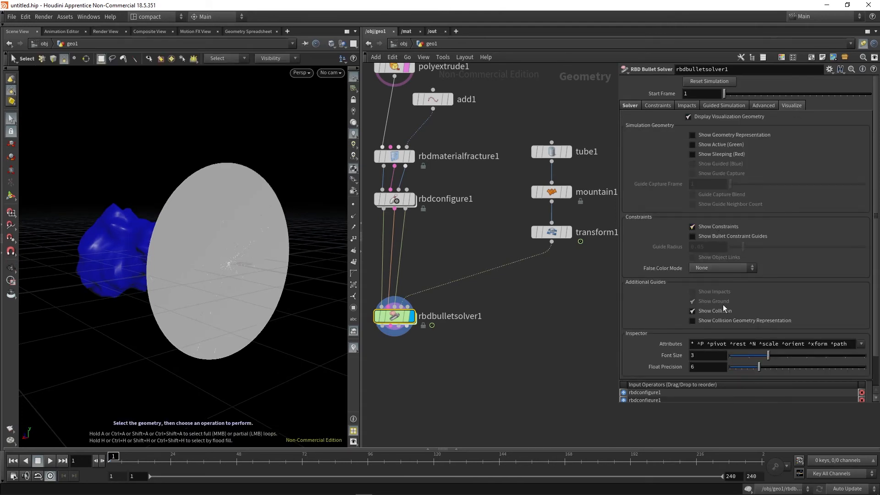
pyautogui.click(705, 311)
pyautogui.click(706, 311)
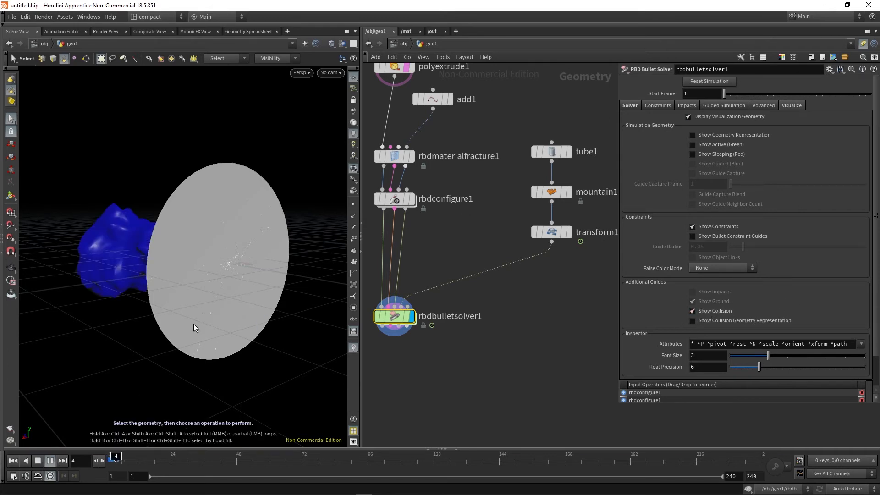
pyautogui.click(38, 461)
pyautogui.keyDown('alt'); pyautogui.moveTo(173, 257); pyautogui.dragTo(203, 294); pyautogui.keyUp('alt')
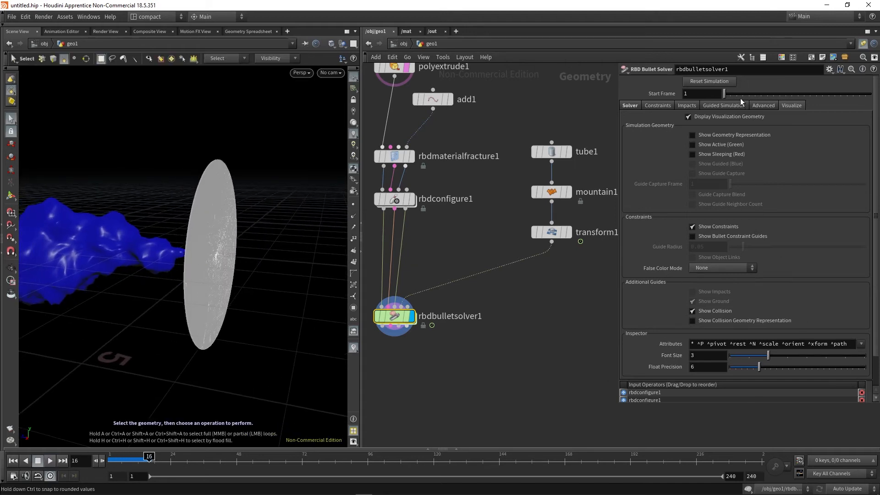
# Set the Initial Object Type of the rbdbulletsolver1 collisions to Create Deforming Static Objects
pyautogui.click(657, 105)
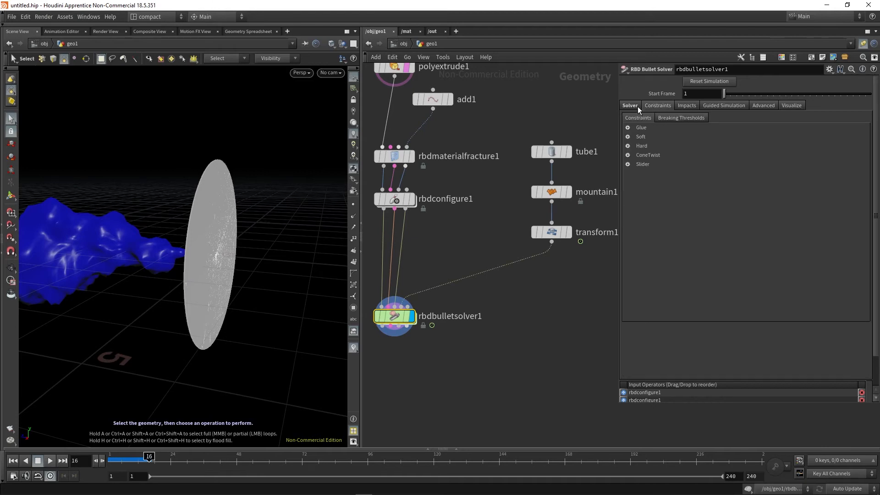
pyautogui.click(637, 106)
pyautogui.click(672, 152)
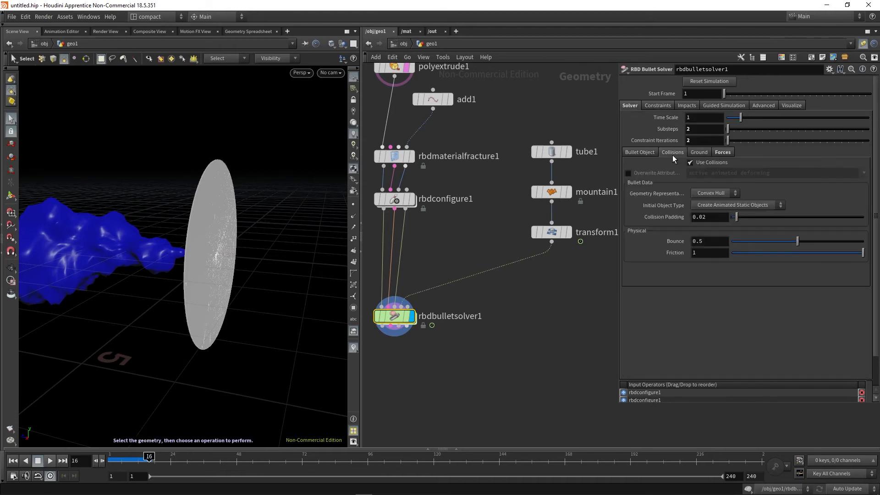
pyautogui.click(698, 205)
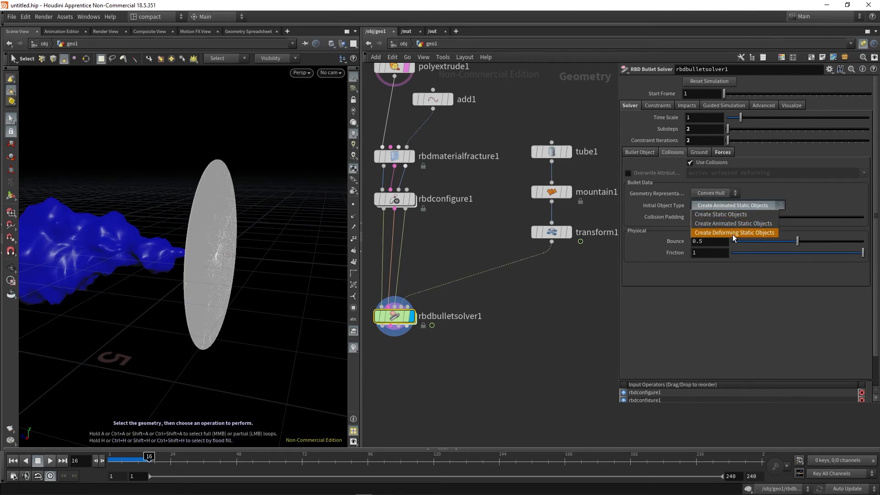
pyautogui.click(733, 233)
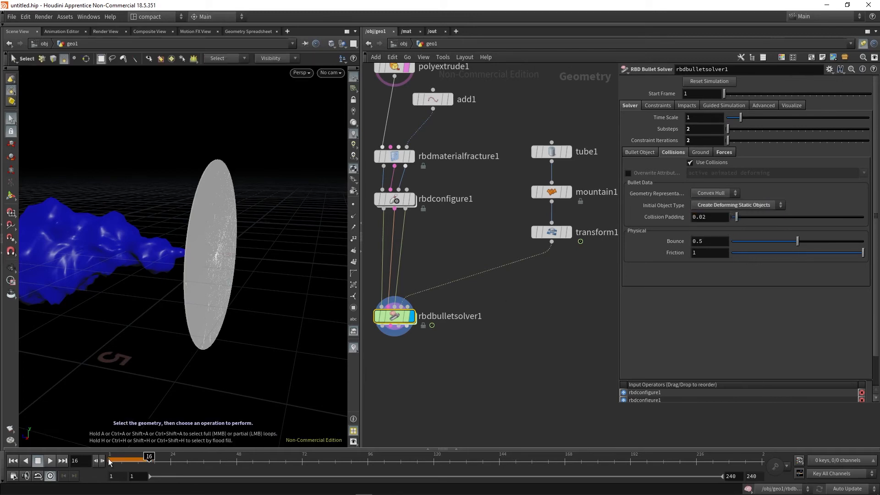
# Play the simulation of the cone breaking the disc, examine the flying shards from several angles, and scrub back to frame 5
pyautogui.keyDown('alt'); pyautogui.moveTo(178, 306); pyautogui.dragTo(215, 281); pyautogui.keyUp('alt')
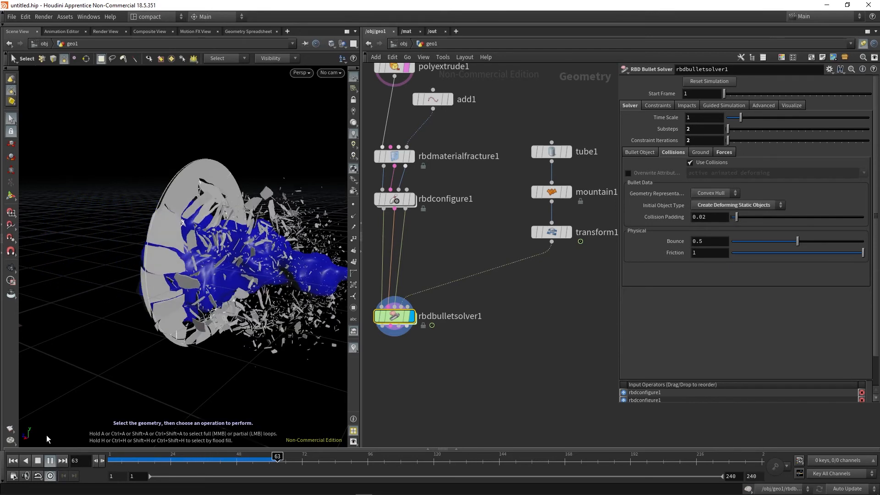
pyautogui.click(49, 461)
pyautogui.keyDown('alt'); pyautogui.moveTo(266, 264); pyautogui.dragTo(236, 245); pyautogui.keyUp('alt')
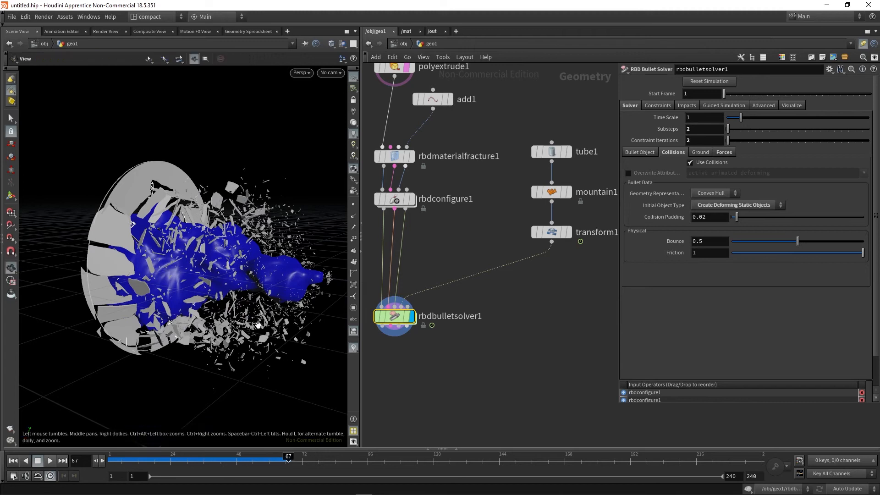
pyautogui.moveTo(289, 456); pyautogui.dragTo(120, 457)
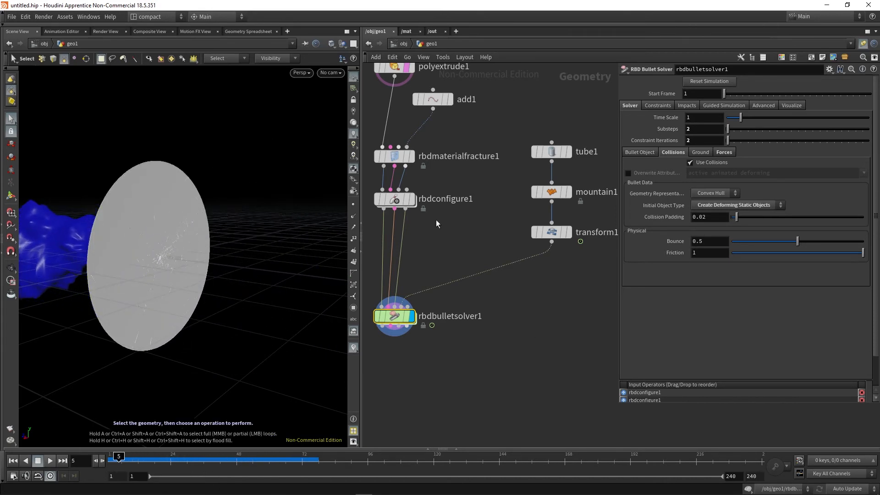
pyautogui.press('h')
pyautogui.press('Escape')
pyautogui.moveTo(191, 270); pyautogui.dragTo(191, 246)
pyautogui.press('s')
pyautogui.moveTo(399, 356); pyautogui.dragTo(429, 314, button='middle')
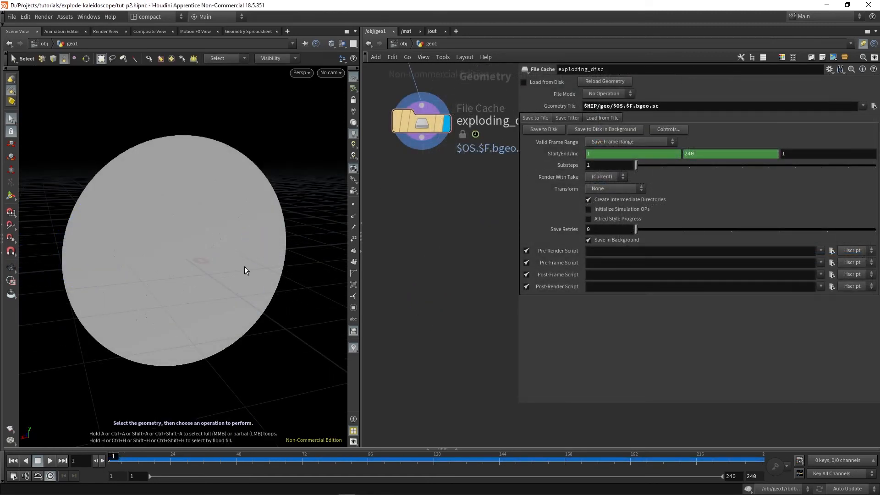
# Enable Load from Disk on the exploding_disc file cache and play the cached simulation
pyautogui.click(543, 83)
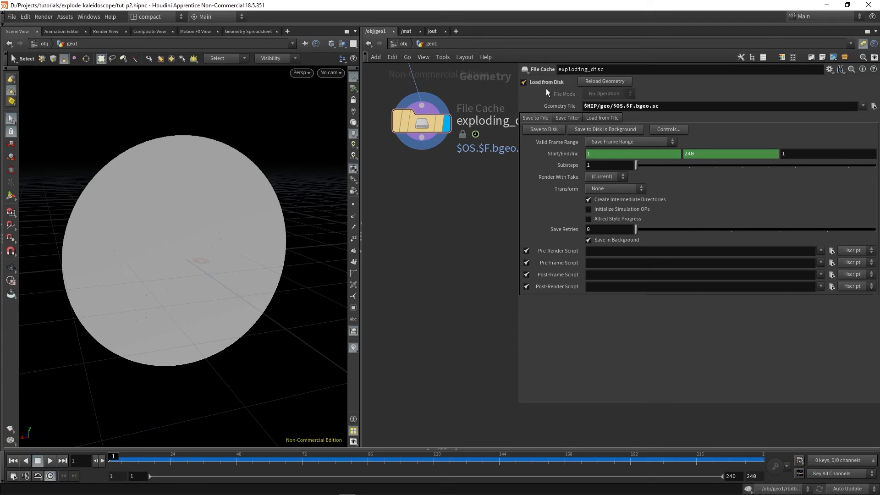
pyautogui.moveTo(149, 457); pyautogui.dragTo(196, 458)
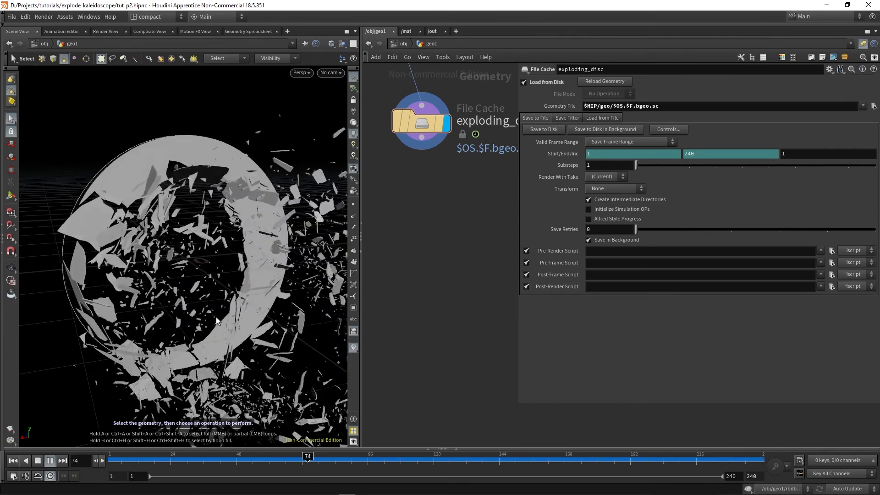
pyautogui.click(39, 462)
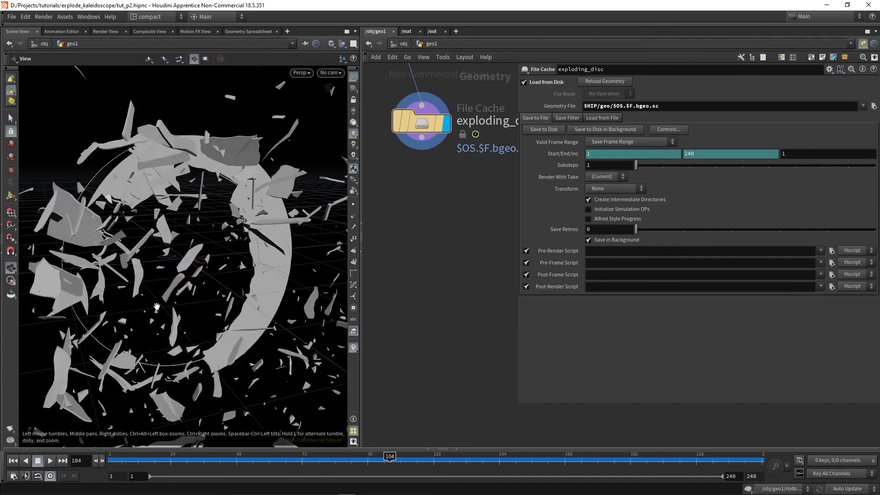
# Examine the cached shattering disc from different distances, replay the simulation, and return to frame 1
pyautogui.keyDown('alt'); pyautogui.moveTo(190, 319); pyautogui.dragTo(185, 337, button='right'); pyautogui.keyUp('alt')
pyautogui.moveTo(186, 336)
pyautogui.keyDown('alt'); pyautogui.mouseDown()
pyautogui.moveTo(186, 315)
pyautogui.moveTo(162, 322)
pyautogui.moveTo(182, 325)
pyautogui.mouseUp(); pyautogui.keyUp('alt')
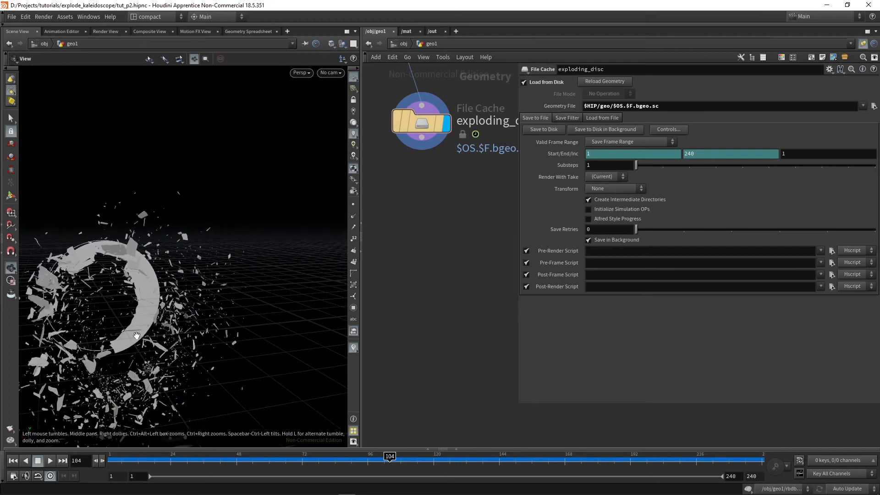
pyautogui.keyDown('alt'); pyautogui.moveTo(166, 327); pyautogui.dragTo(198, 310, button='middle'); pyautogui.keyUp('alt')
pyautogui.keyDown('alt'); pyautogui.moveTo(199, 310); pyautogui.dragTo(206, 290, button='right'); pyautogui.keyUp('alt')
pyautogui.keyDown('alt'); pyautogui.moveTo(206, 290); pyautogui.dragTo(193, 294); pyautogui.keyUp('alt')
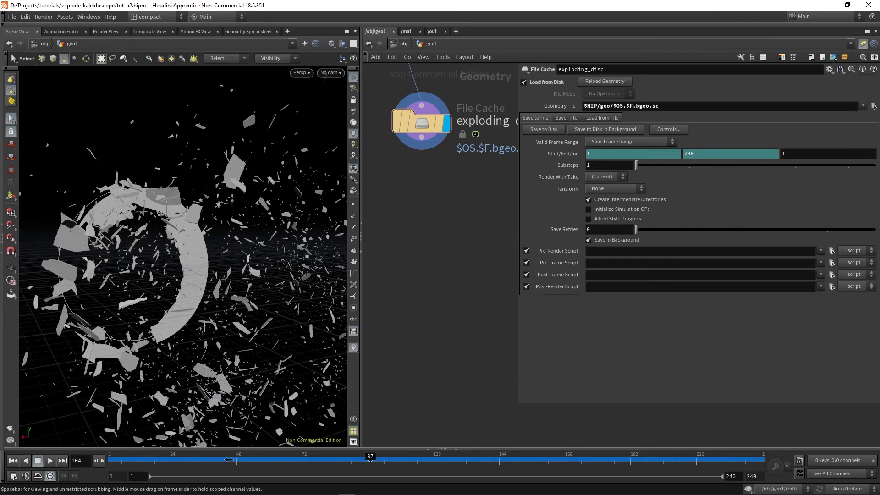
pyautogui.moveTo(228, 459); pyautogui.dragTo(165, 459)
pyautogui.click(51, 461)
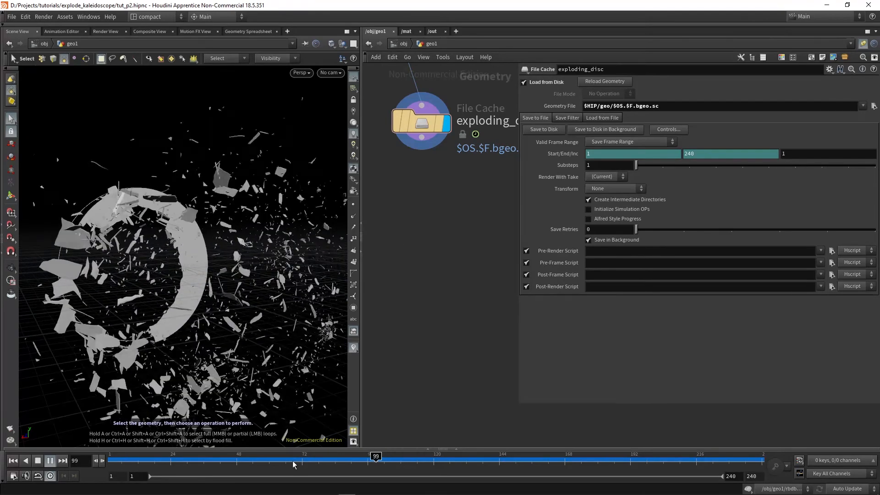
pyautogui.moveTo(293, 461); pyautogui.dragTo(110, 480)
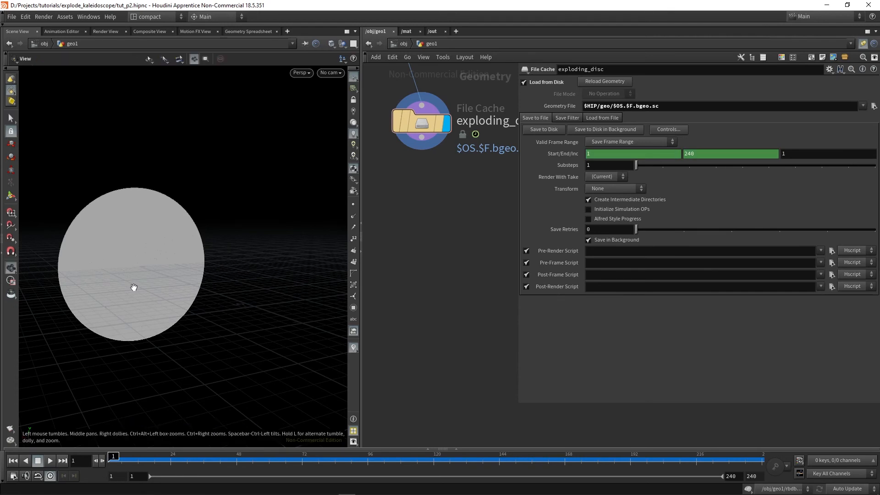
# Add a Time Shift node below exploding_disc and set its clamping to Clamp to Both
pyautogui.scroll(2, 132, 283)
pyautogui.rightClick(427, 142)
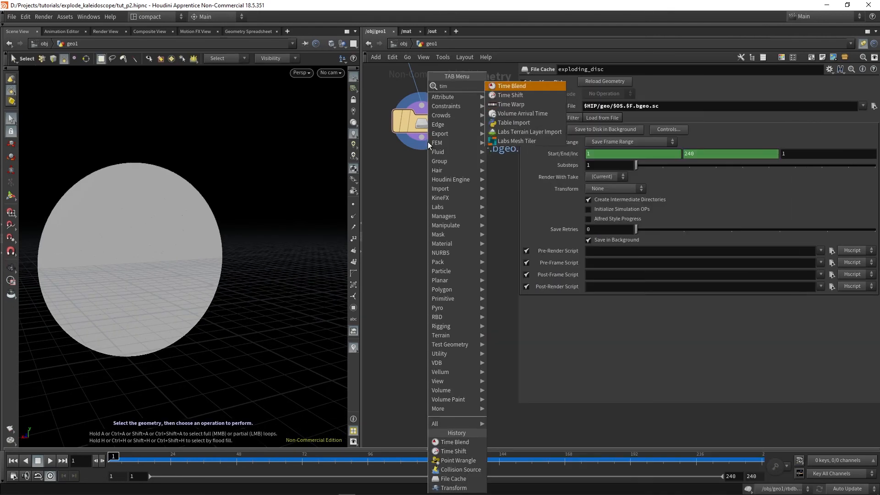
pyautogui.press('Escape')
pyautogui.click(420, 160)
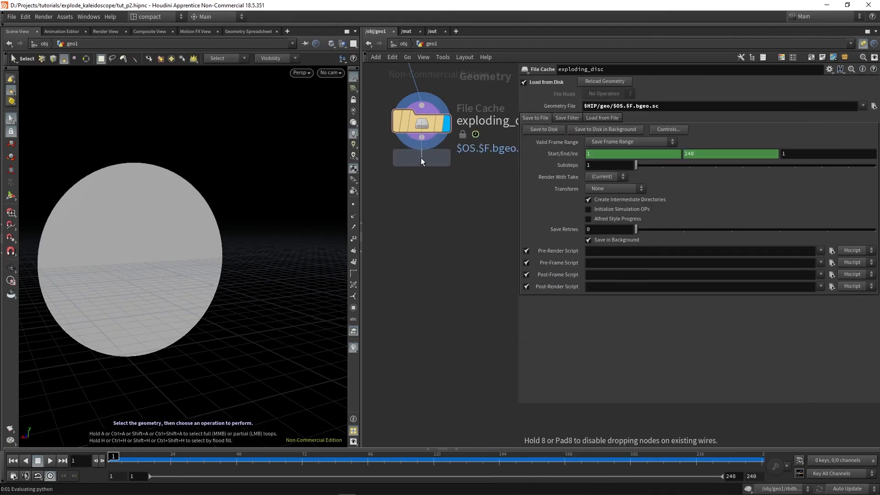
pyautogui.click(613, 122)
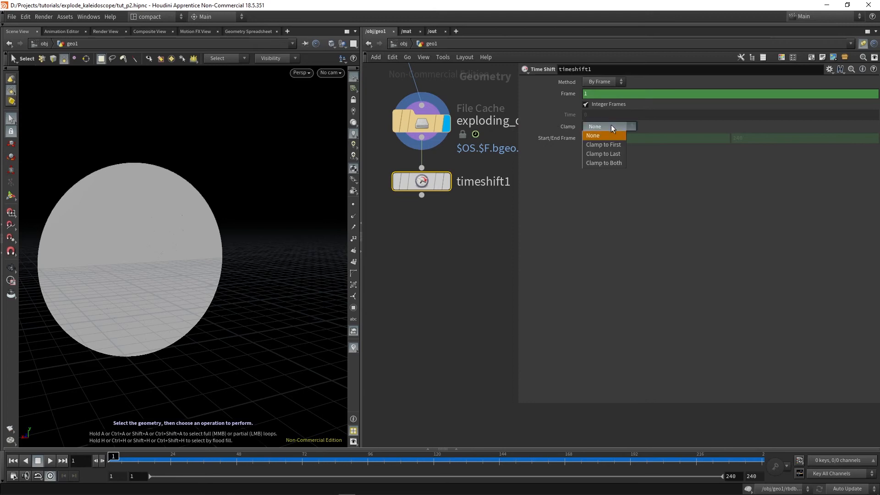
pyautogui.click(603, 163)
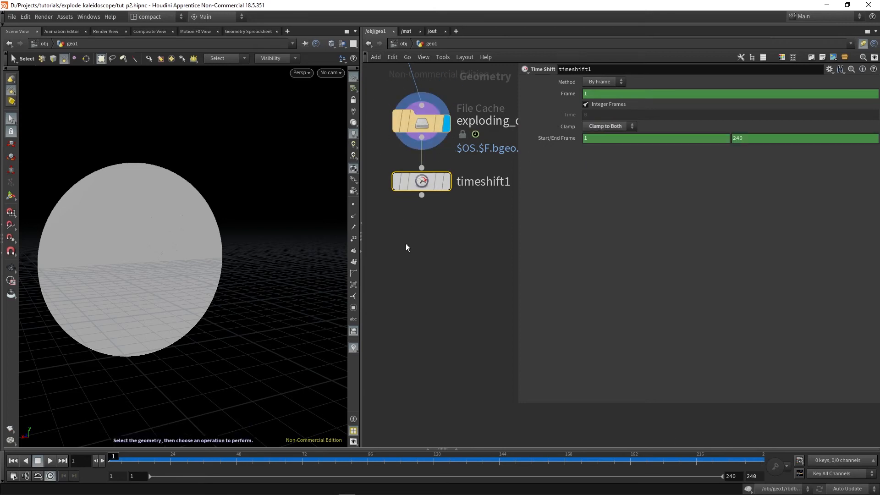
# Add a Time Blend node below timeshift1 and display its result
pyautogui.press('space')
pyautogui.scroll(3, 122, 266)
pyautogui.moveTo(150, 276); pyautogui.dragTo(162, 262, button='middle')
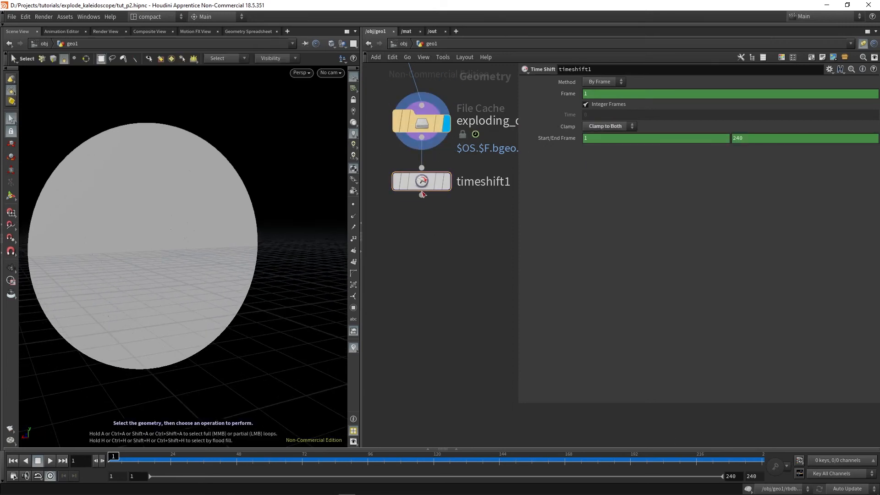
pyautogui.press('Tab')
pyautogui.write('time')
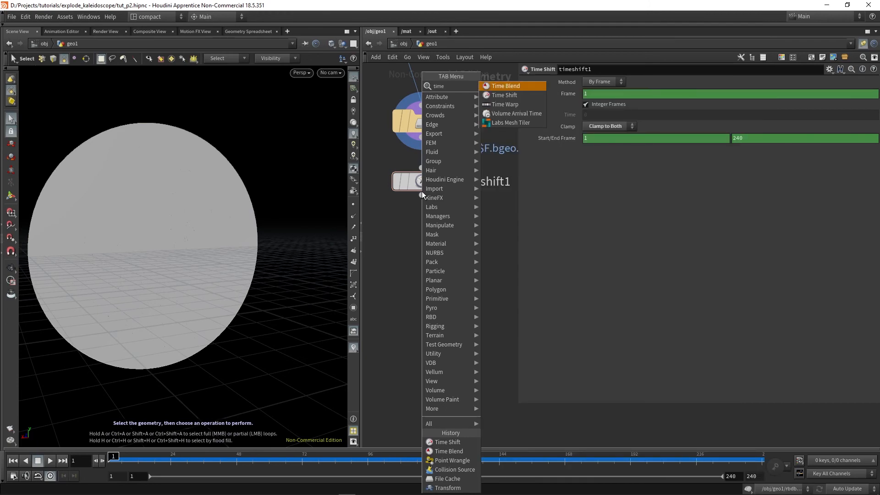
pyautogui.press('Return')
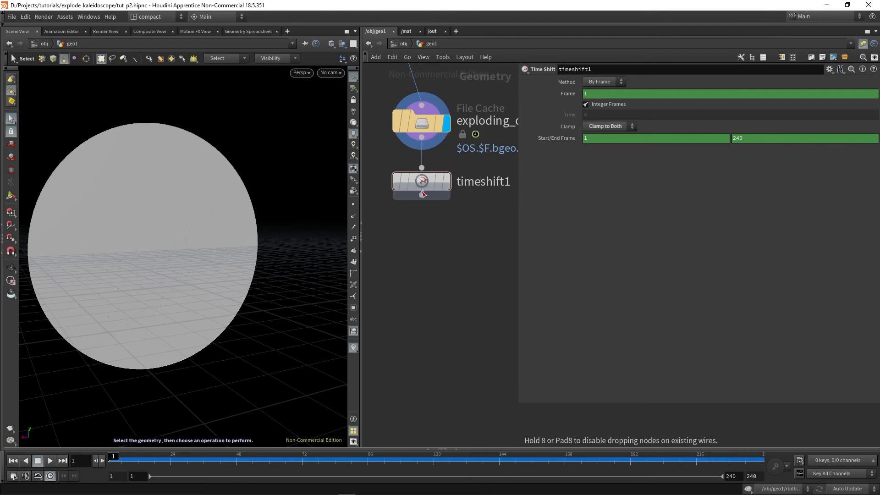
pyautogui.click(422, 236)
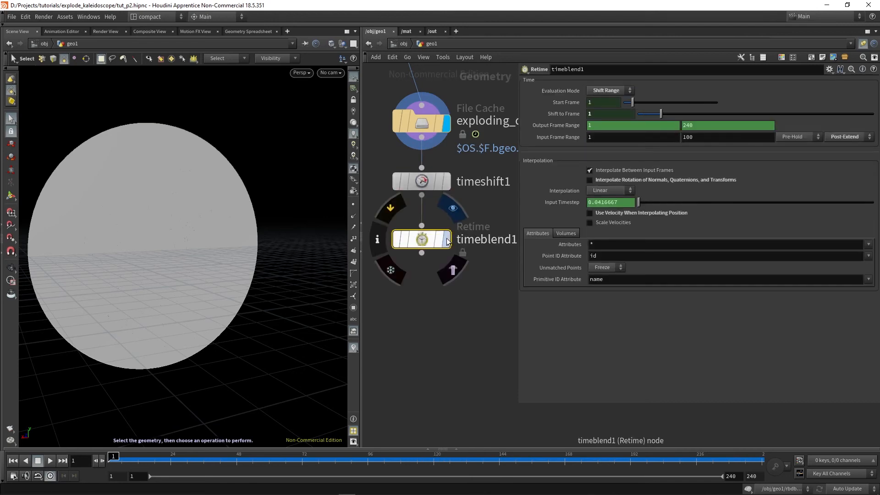
pyautogui.click(446, 239)
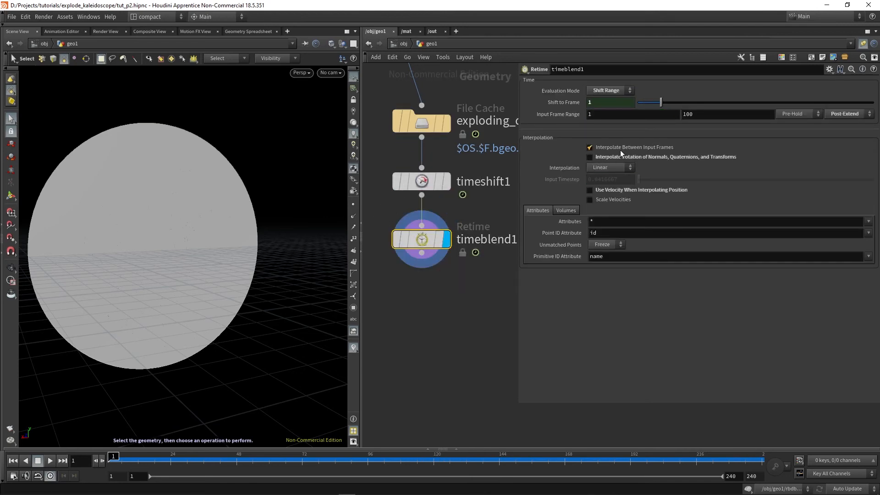
# Add an Attribute Wrangle below timeblend1, connected to its first input, and display its result
pyautogui.keyDown('alt'); pyautogui.moveTo(206, 246); pyautogui.dragTo(174, 263); pyautogui.keyUp('alt')
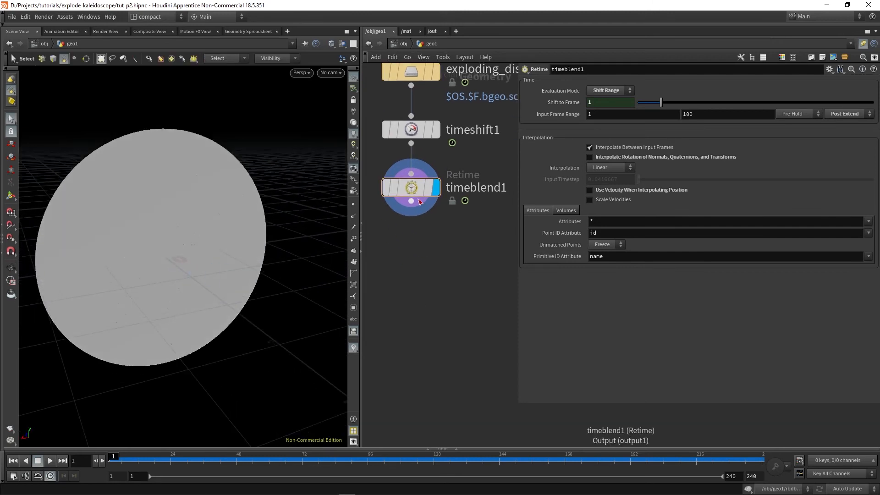
pyautogui.click(419, 200)
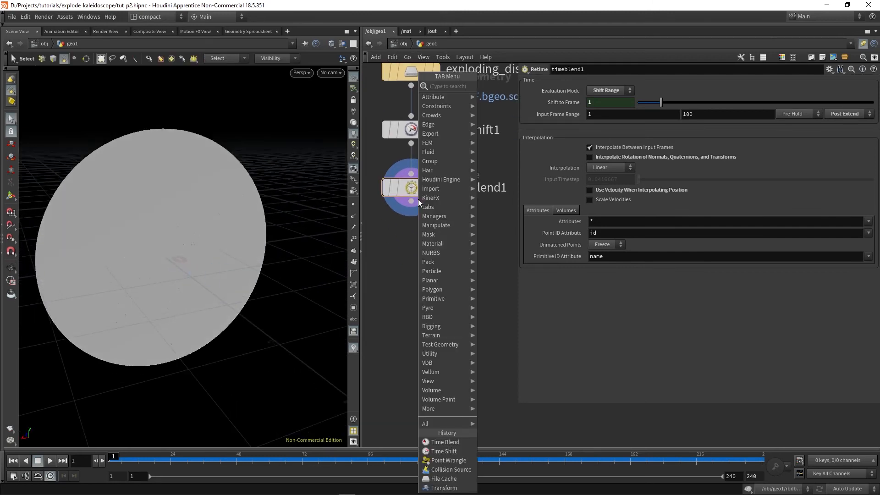
pyautogui.write('wra')
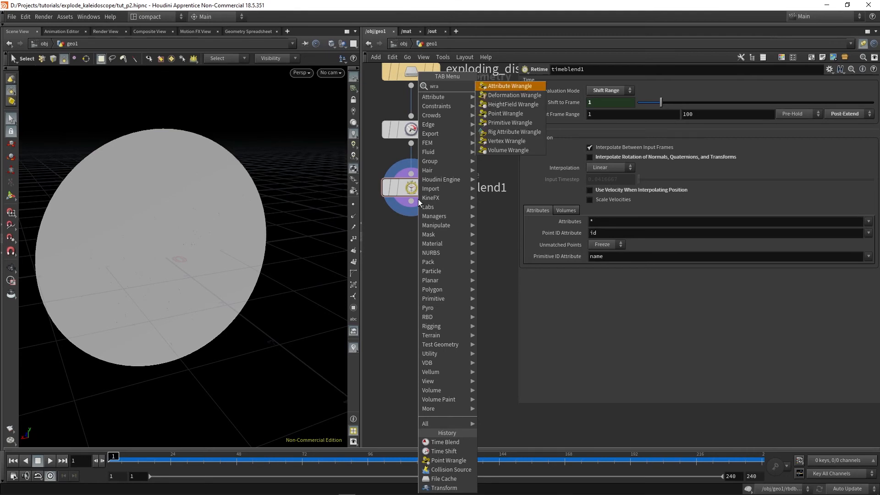
pyautogui.press('Return')
pyautogui.click(407, 222)
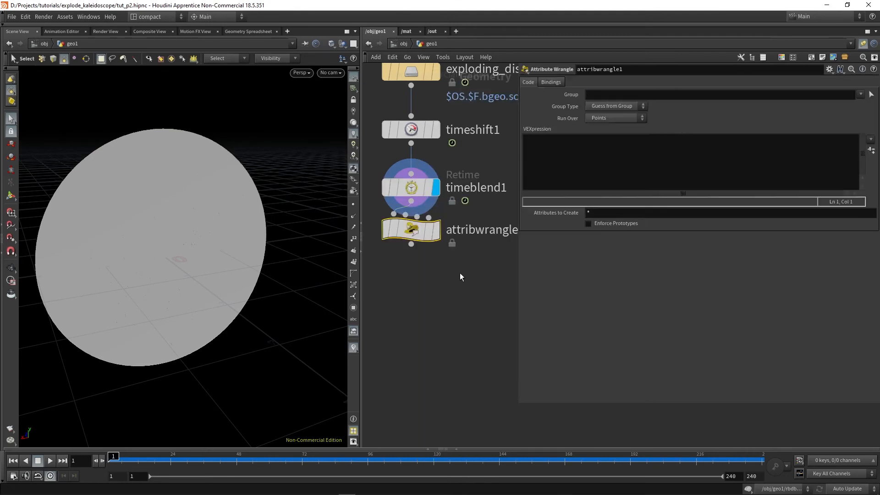
pyautogui.click(434, 253)
pyautogui.keyDown('alt'); pyautogui.moveTo(238, 254); pyautogui.dragTo(204, 258, button='right'); pyautogui.keyUp('alt')
pyautogui.press('s')
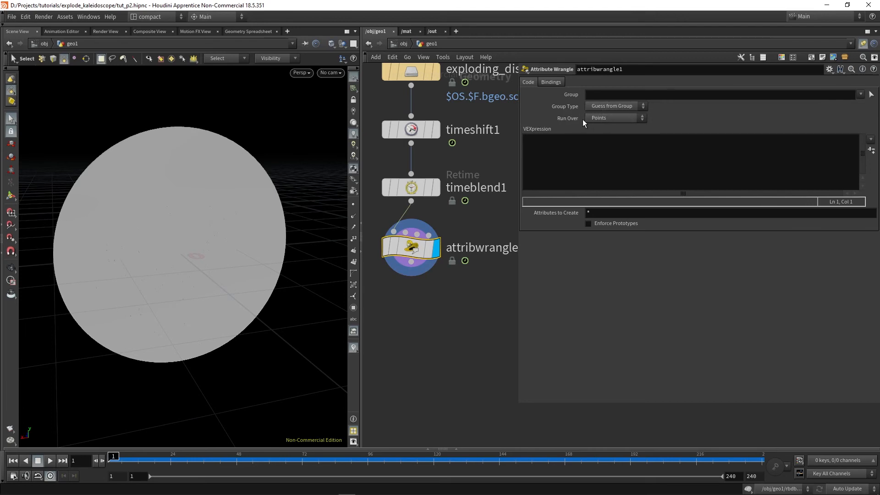
# Run attribwrangle1 over Detail (only once) with f@settime = fit01(chf("time_ctrl"),1,240); and create its Time Ctrl parameter
pyautogui.click(615, 119)
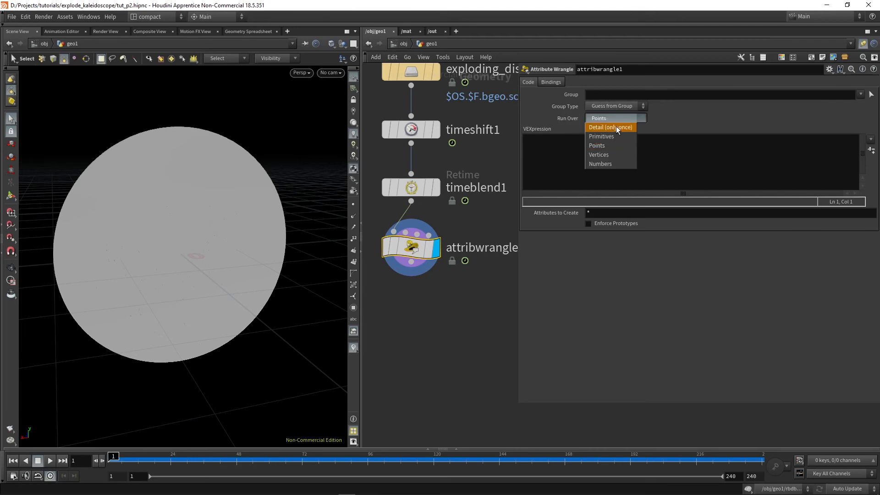
pyautogui.click(616, 128)
pyautogui.click(584, 151)
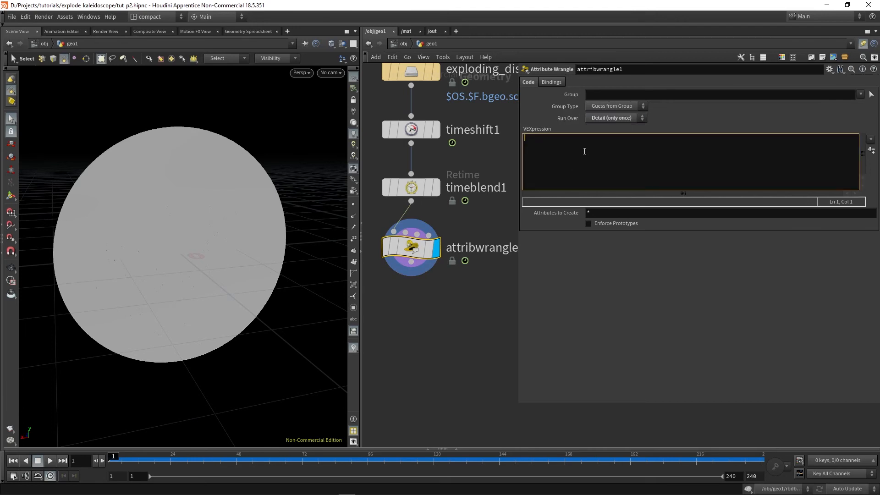
pyautogui.write('f@')
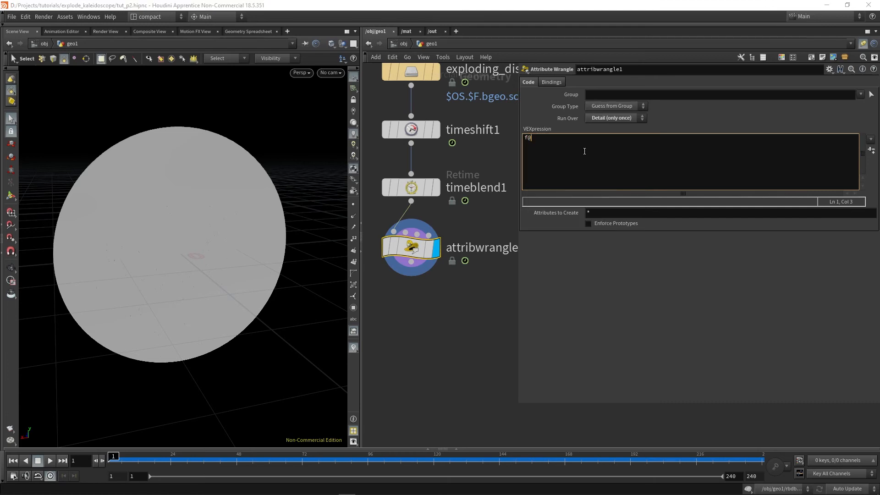
pyautogui.write('settime = ')
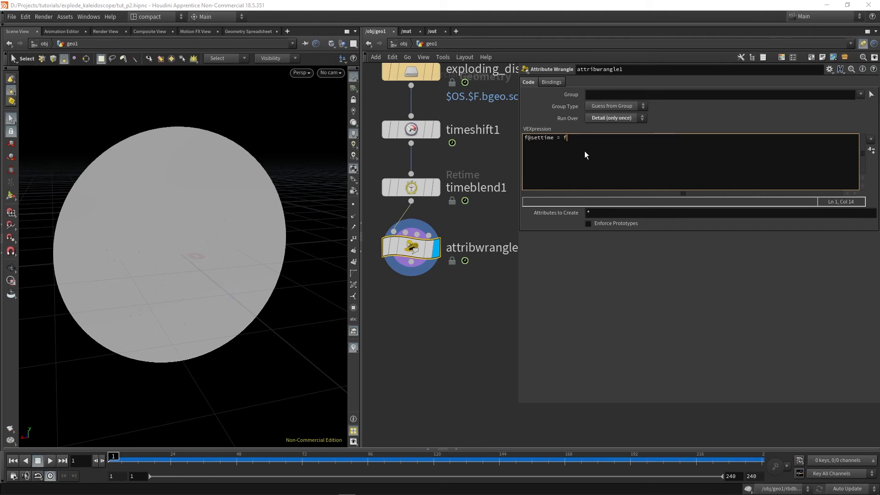
pyautogui.write('fit01(')
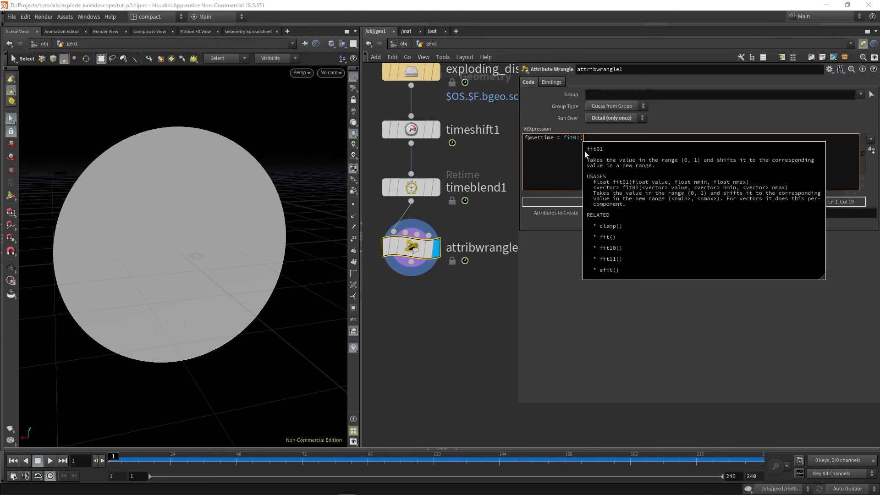
pyautogui.write('chf("')
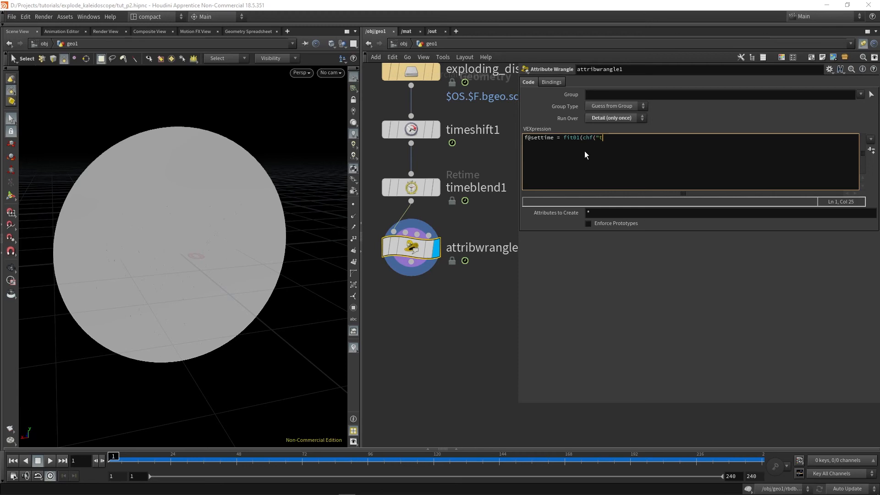
pyautogui.write('time_ctrl"')
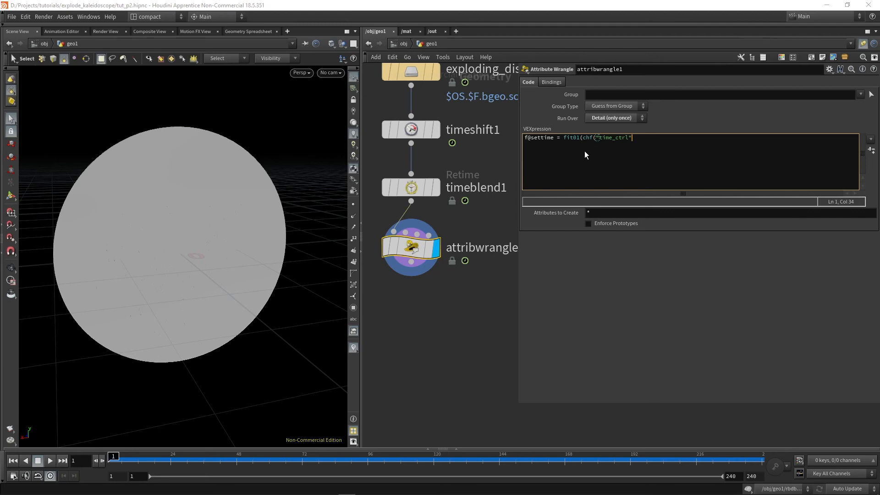
pyautogui.write('),')
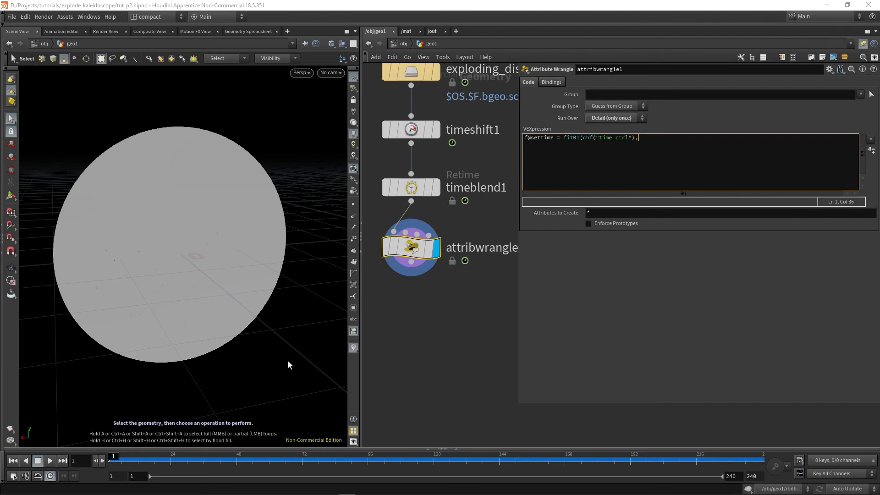
pyautogui.write('1,240);')
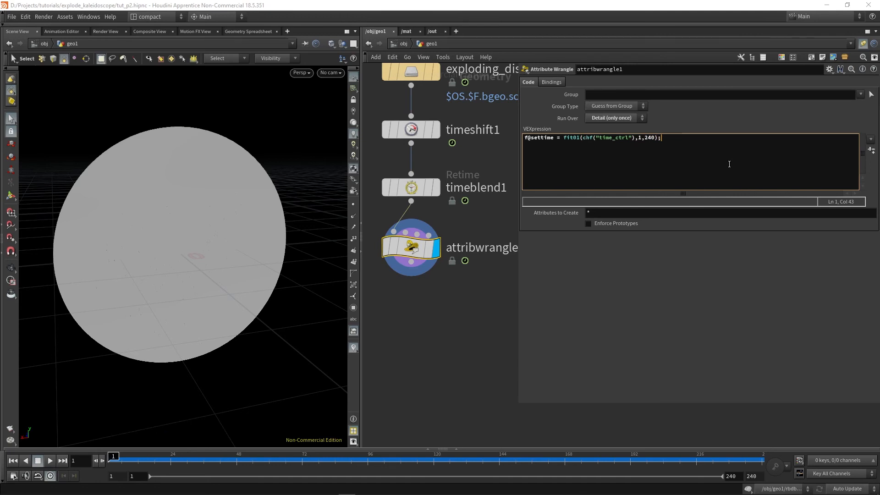
pyautogui.click(871, 151)
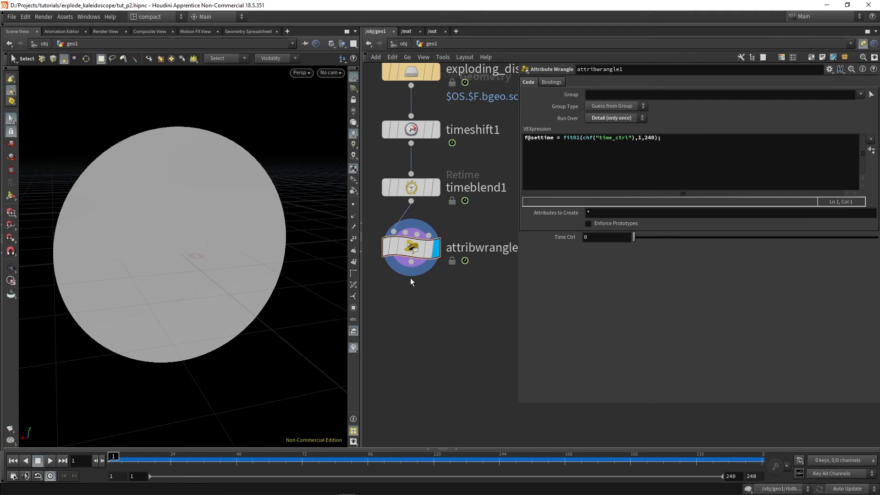
# Add a second Time Shift node below attribwrangle1, connected to its output
pyautogui.press('Tab')
pyautogui.write('times')
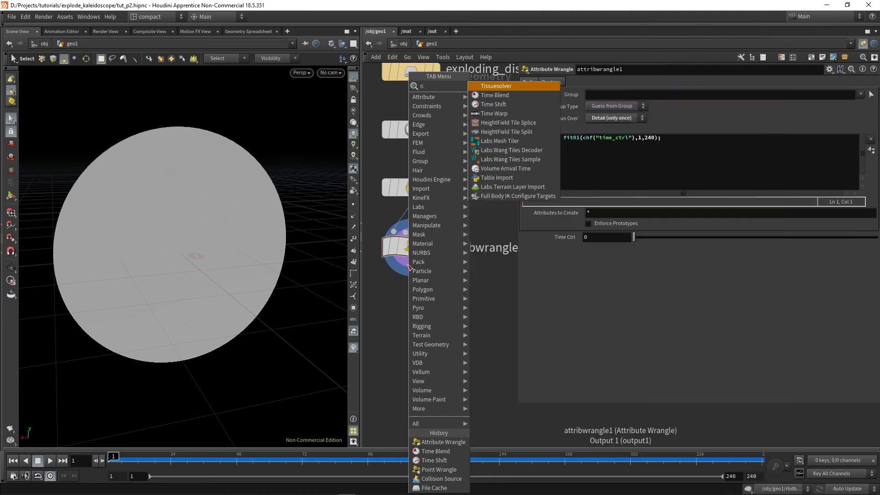
pyautogui.press('Return')
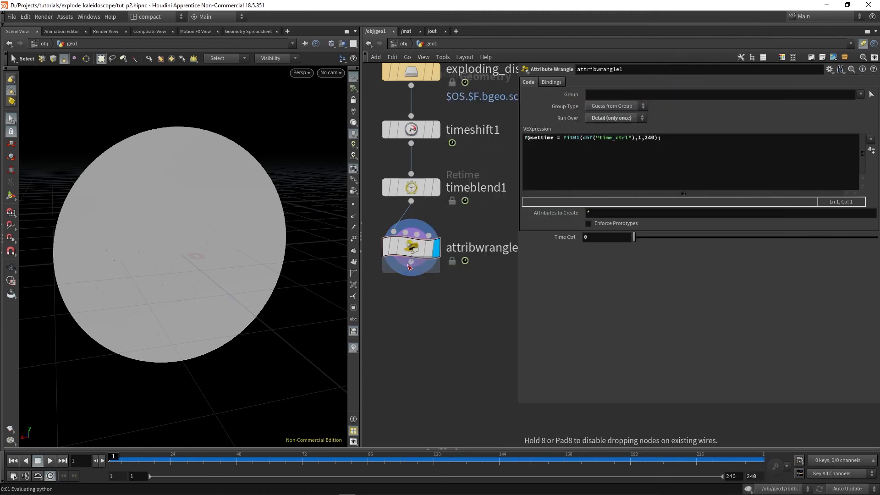
pyautogui.click(411, 282)
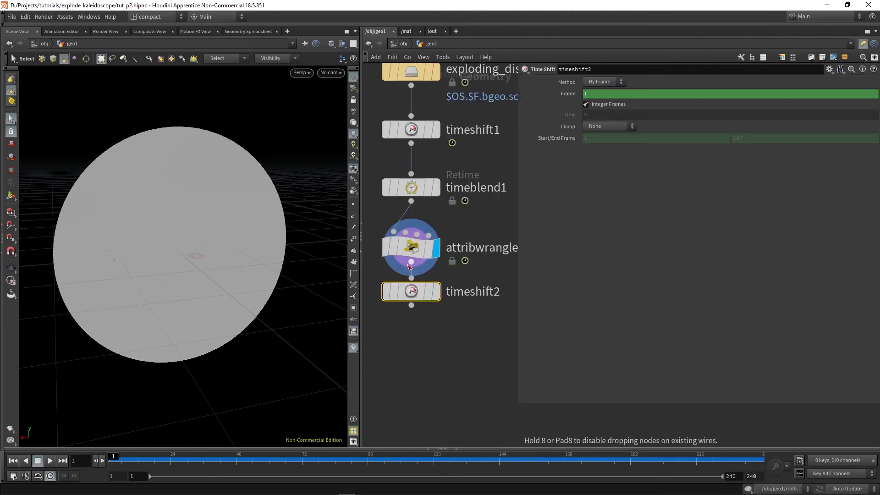
# Reveal the Frame expression of timeshift2 and scrub the timeline to frame 76 and back to check its evaluation
pyautogui.click(568, 93)
pyautogui.moveTo(433, 308)
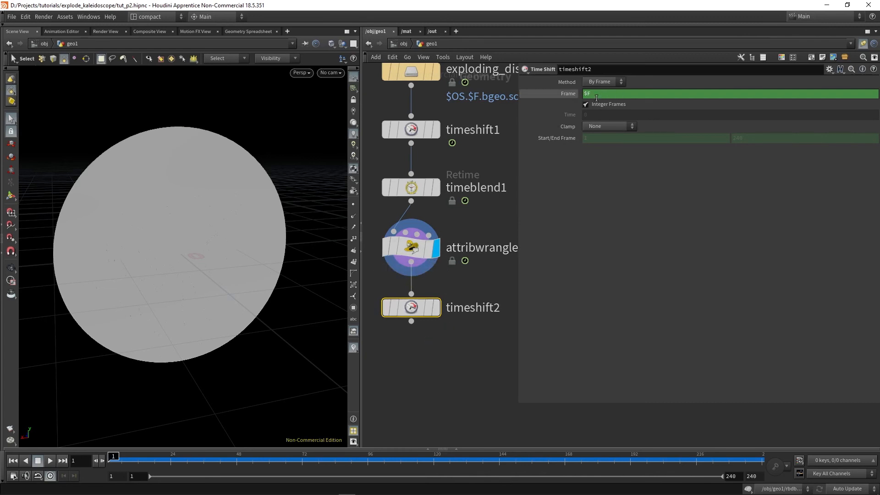
pyautogui.moveTo(155, 457); pyautogui.dragTo(313, 457)
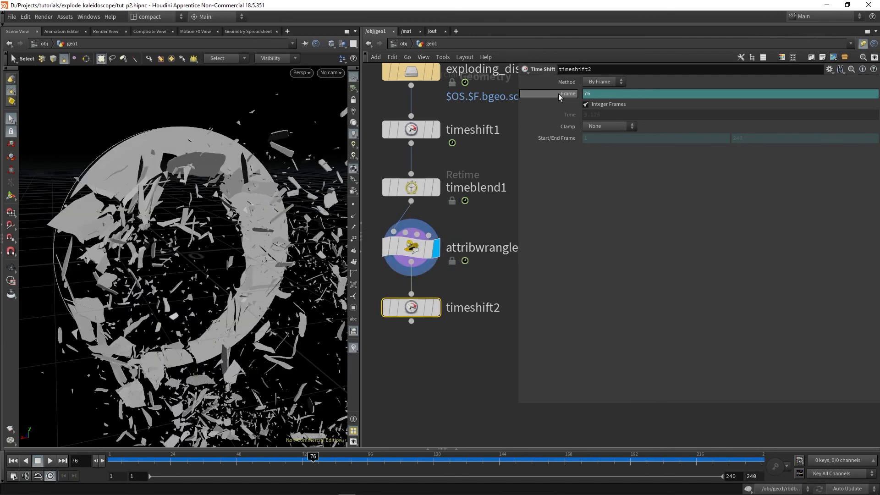
pyautogui.moveTo(316, 458); pyautogui.dragTo(119, 458)
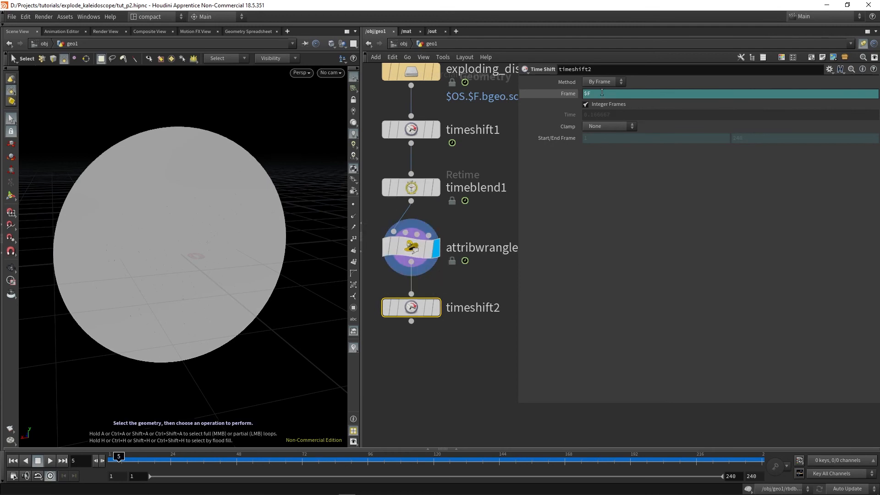
# Replace the Frame expression of timeshift2 with detail(0,"settime",0) and display the node's result
pyautogui.moveTo(602, 93); pyautogui.dragTo(539, 93)
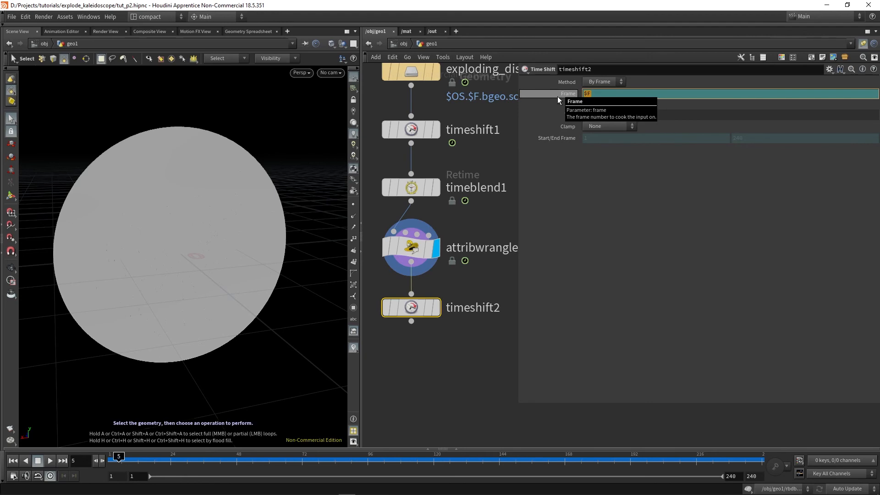
pyautogui.write('detail')
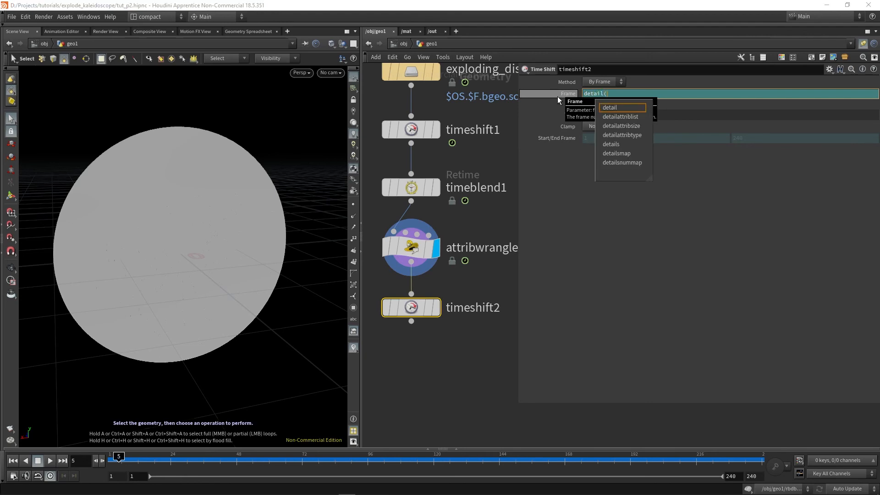
pyautogui.write('(')
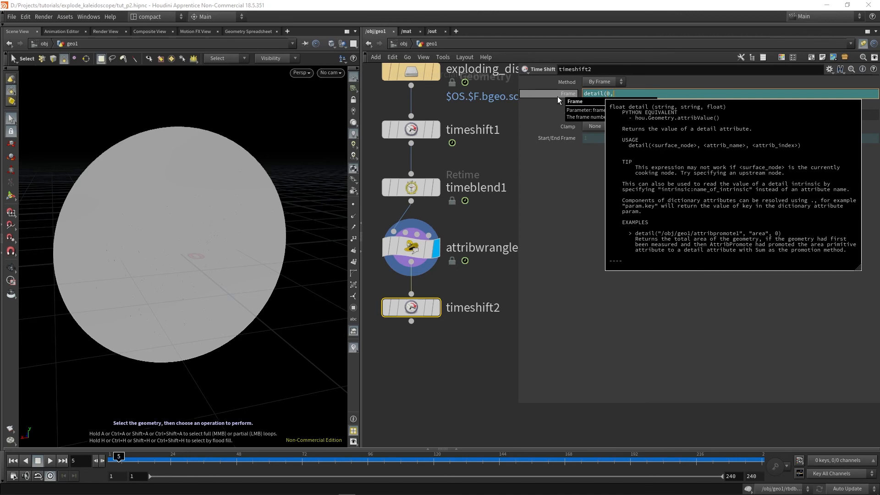
pyautogui.write('0,"settime",')
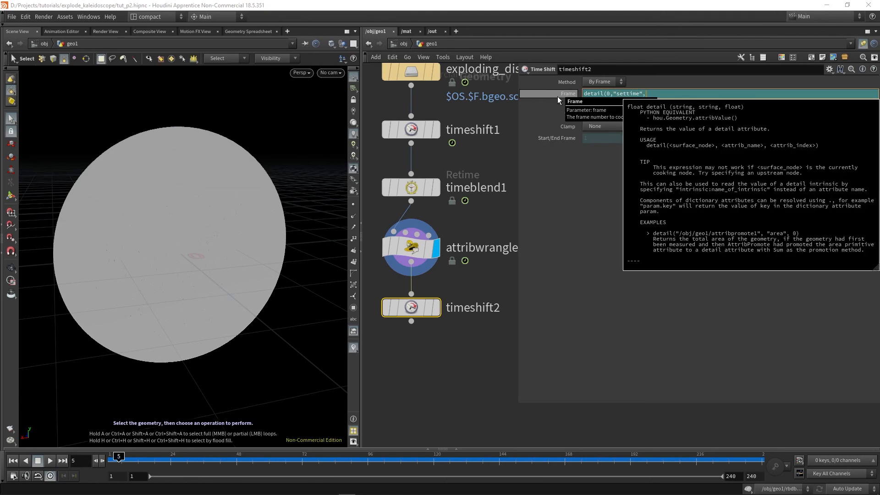
pyautogui.write('0)')
pyautogui.press('Return')
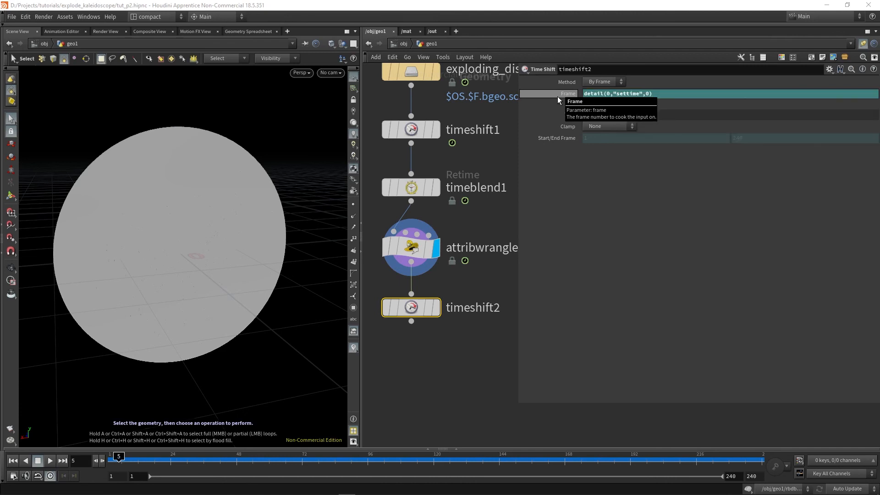
pyautogui.click(436, 308)
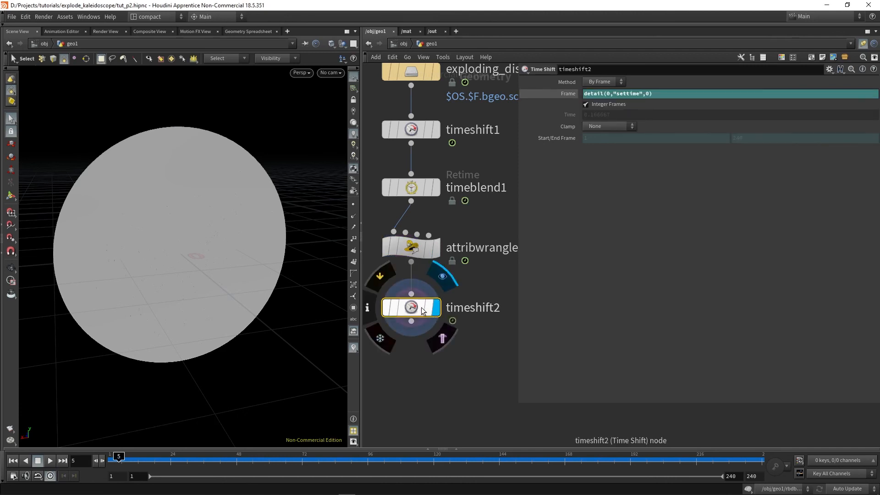
# Keyframe Time Ctrl on attribwrangle1 across the timeline, with 0 at frame 1, and play the retimed shattering from farther away
pyautogui.click(413, 247)
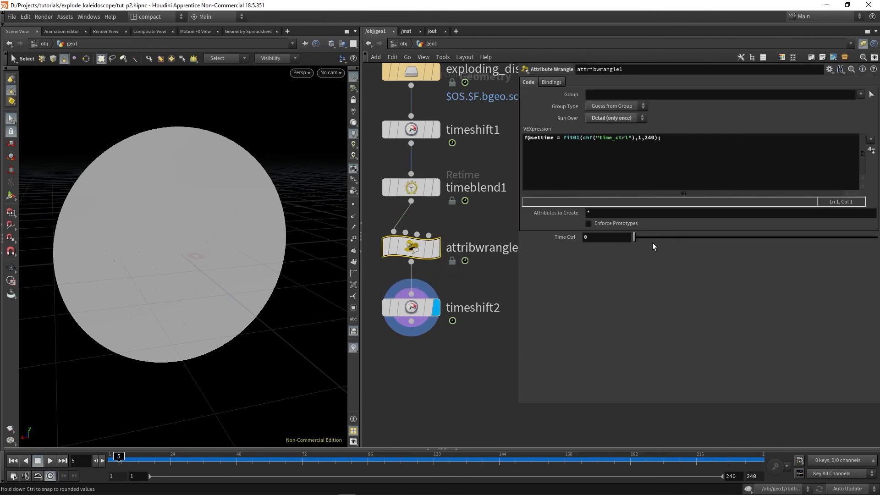
pyautogui.moveTo(639, 237); pyautogui.dragTo(665, 268)
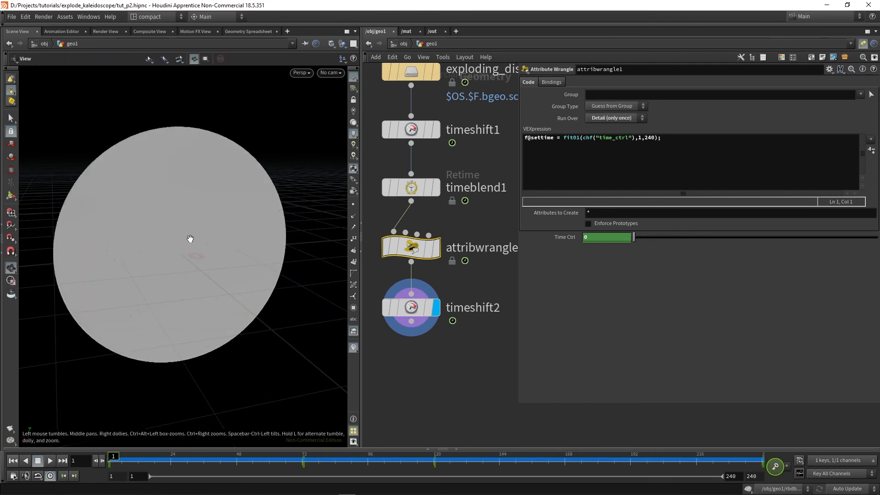
pyautogui.keyDown('alt'); pyautogui.moveTo(189, 240); pyautogui.dragTo(204, 287, button='right'); pyautogui.keyUp('alt')
pyautogui.keyDown('alt'); pyautogui.moveTo(205, 287); pyautogui.dragTo(176, 285); pyautogui.keyUp('alt')
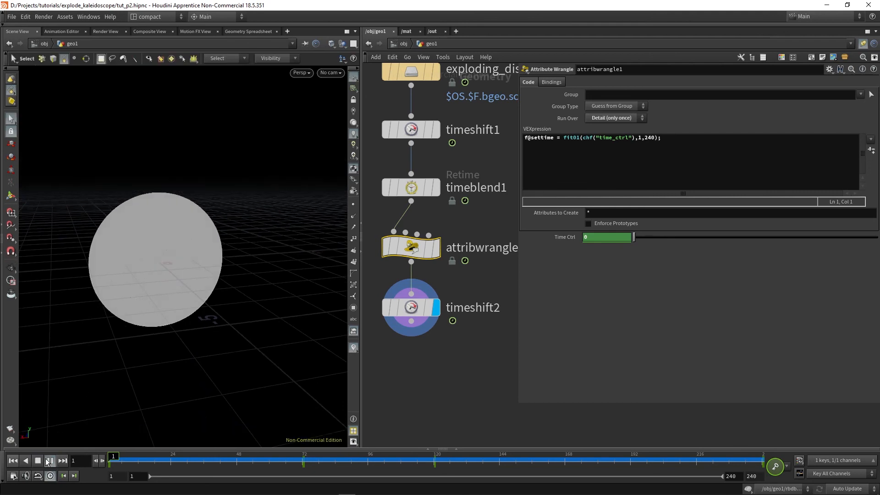
pyautogui.click(50, 461)
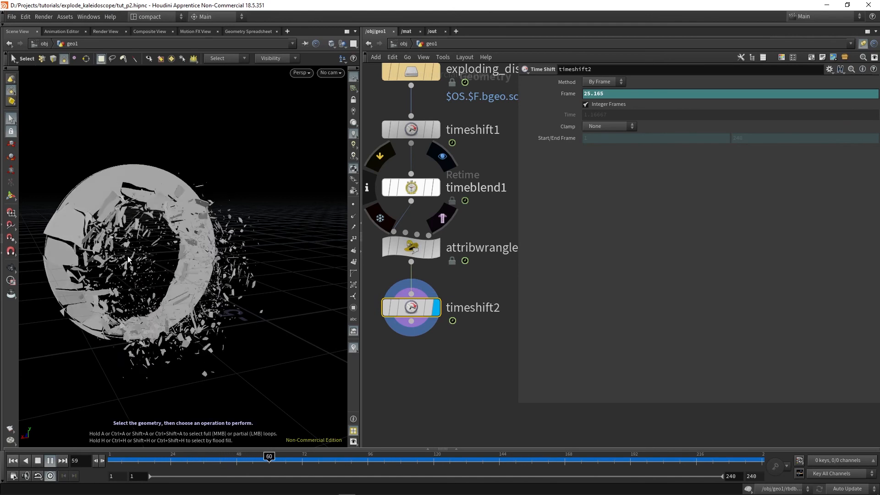
# Turn off Integer Frames on timeshift2 so it accepts fractional frame values
pyautogui.click(598, 104)
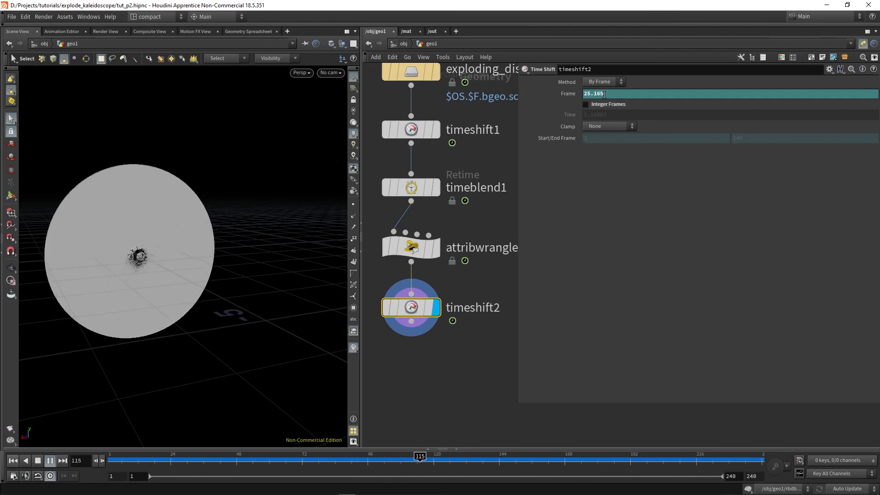
pyautogui.doubleClick(599, 95)
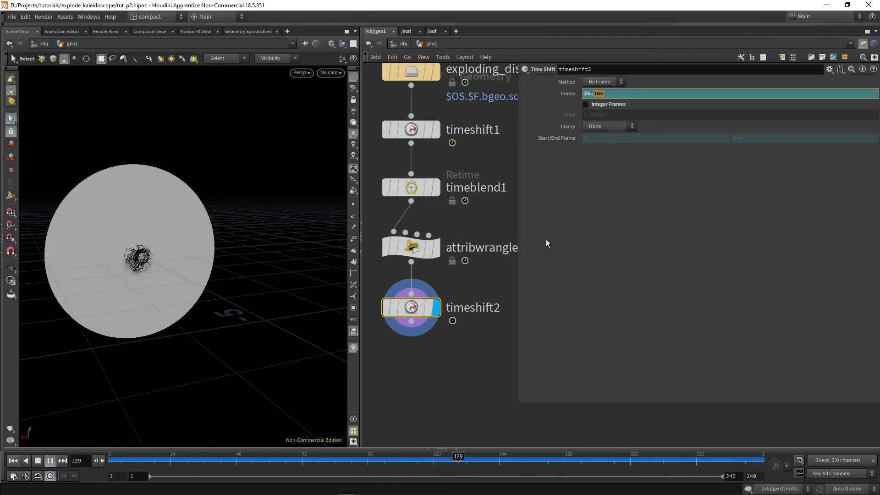
pyautogui.moveTo(416, 188)
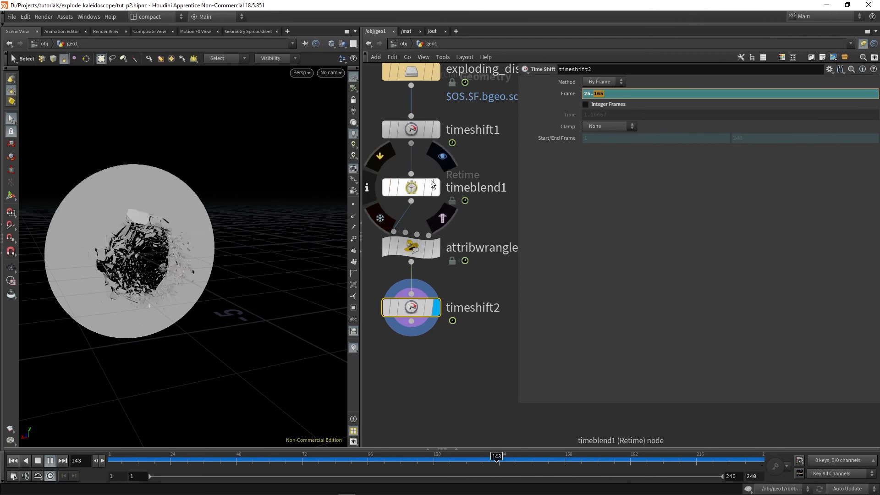
# Replay the retimed shattering from frame 47 and examine the fragments at frame 80 from another angle
pyautogui.click(50, 461)
pyautogui.click(234, 461)
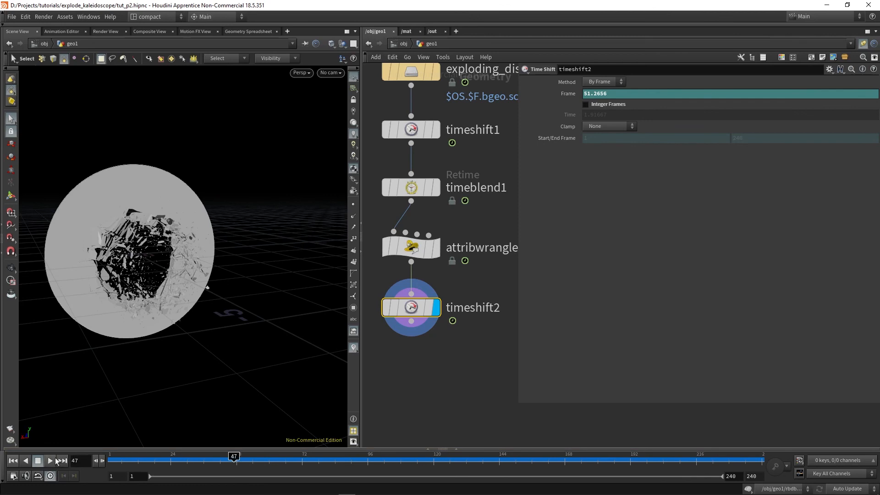
pyautogui.click(50, 460)
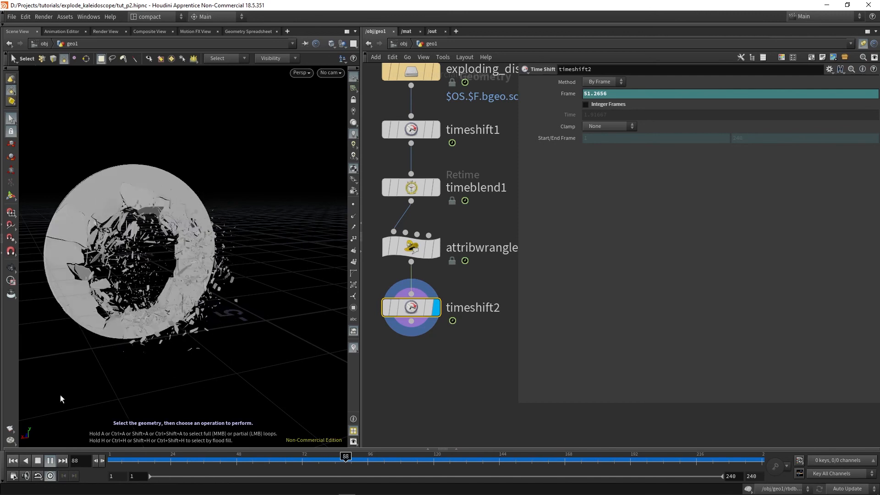
pyautogui.click(50, 460)
pyautogui.moveTo(349, 466); pyautogui.dragTo(324, 463)
pyautogui.scroll(2, 181, 250)
pyautogui.keyDown('alt'); pyautogui.moveTo(180, 250); pyautogui.dragTo(222, 262); pyautogui.keyUp('alt')
pyautogui.scroll(-2, 181, 261)
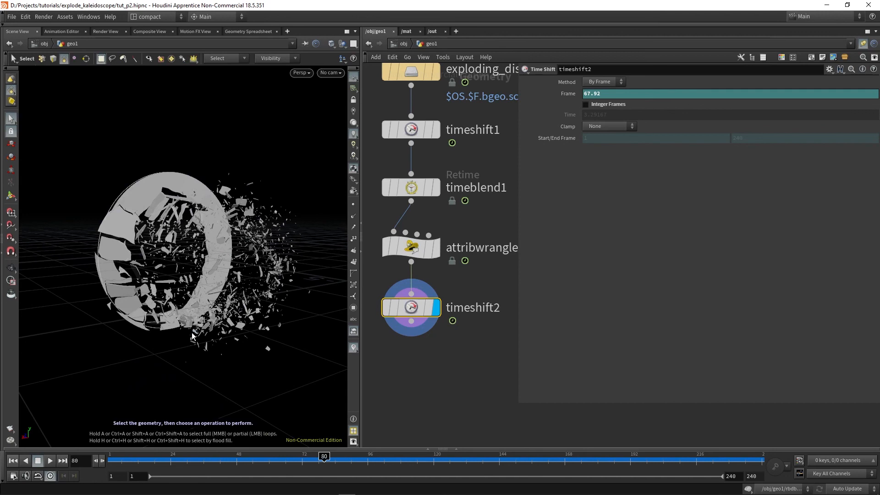